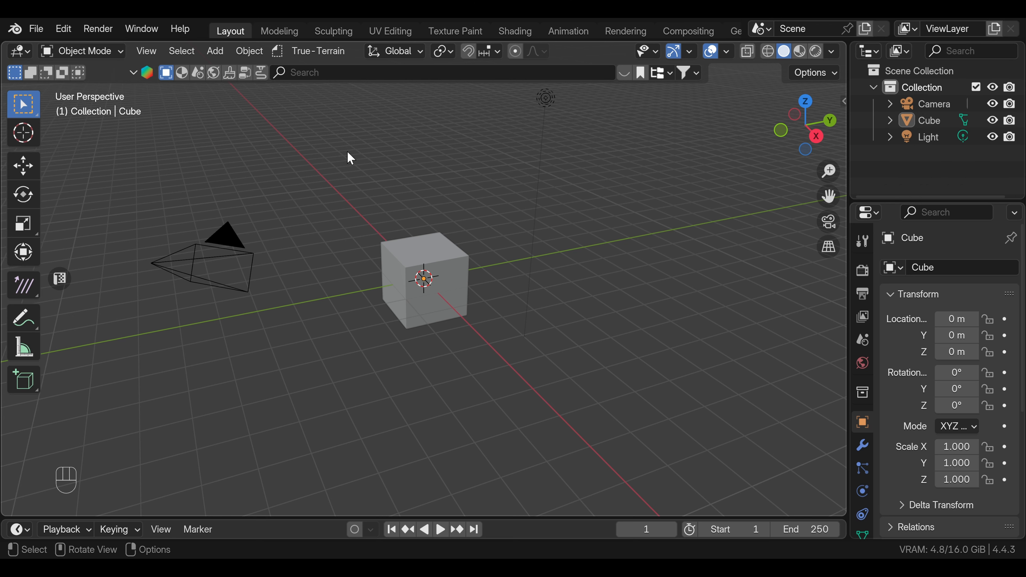
# Step: Delete the default cube and light, keeping only the camera in the scene
pyautogui.moveTo(347, 151); pyautogui.dragTo(560, 346)
pyautogui.press('x')
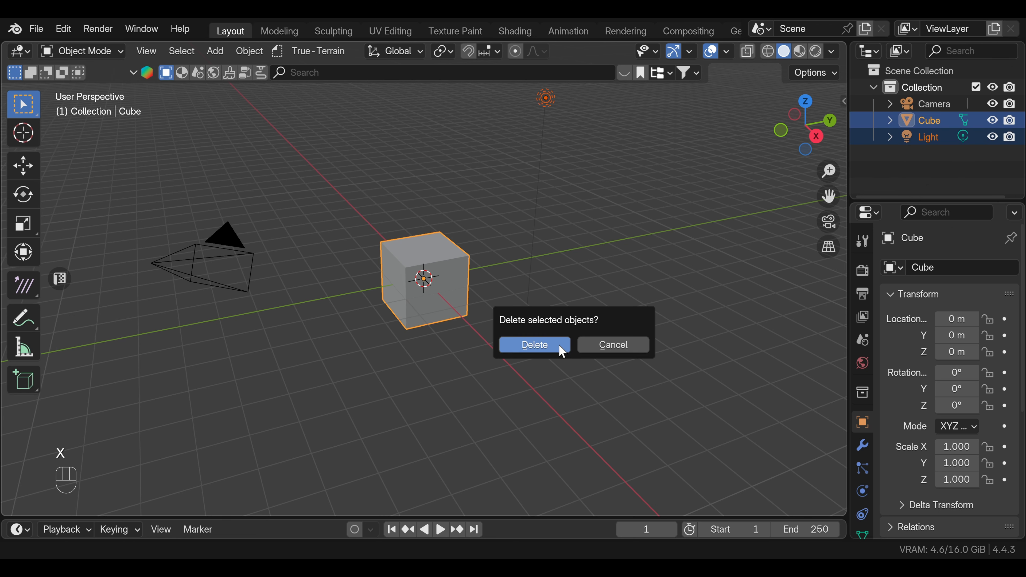
pyautogui.click(562, 350)
# Step: Clear the camera's location and rotation
pyautogui.click(244, 252)
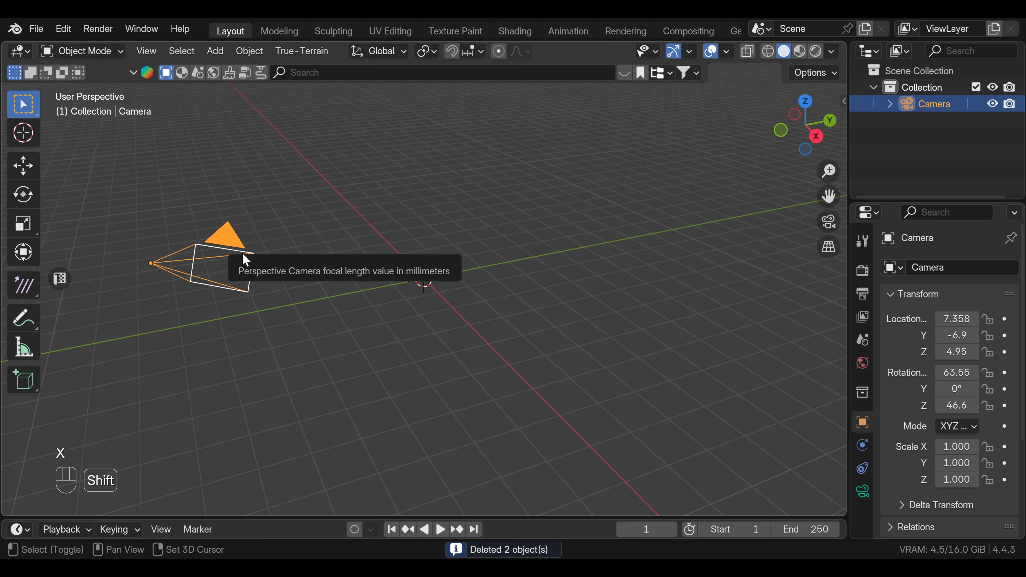
pyautogui.hotkey('alt', 'g')
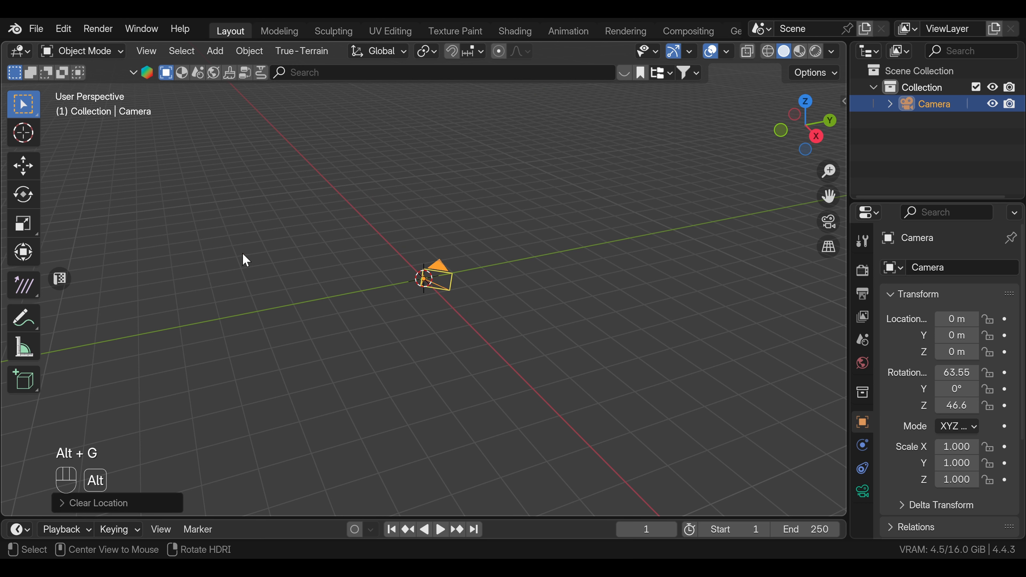
pyautogui.hotkey('alt', 'r')
# Step: Rotate the camera 90° about the X axis and move it back along Y to about -6.9 m
pyautogui.press('r')
pyautogui.press('x')
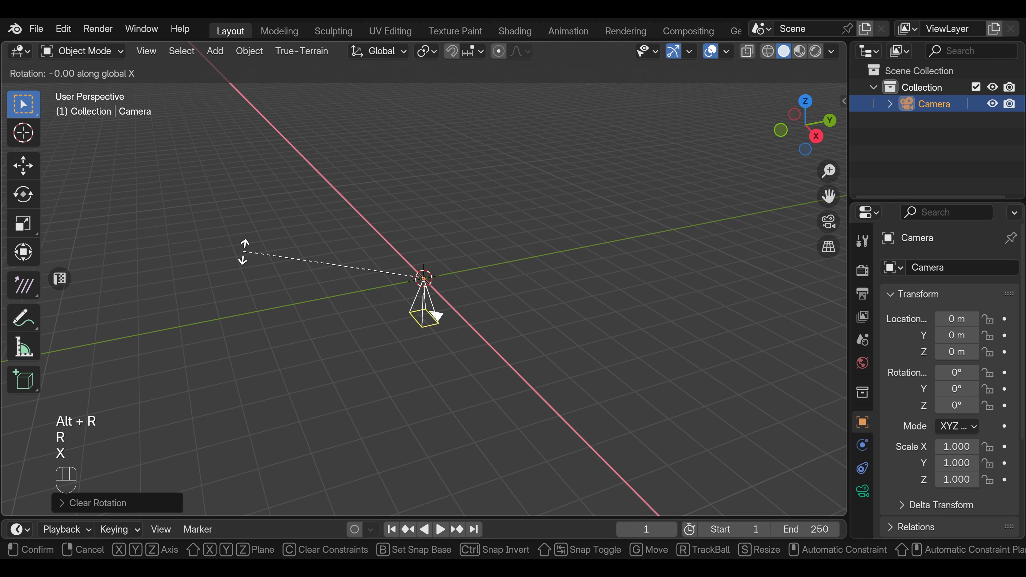
pyautogui.press('KP_9')
pyautogui.press('KP_0')
pyautogui.press('KP_Enter')
pyautogui.press('g')
pyautogui.press('y')
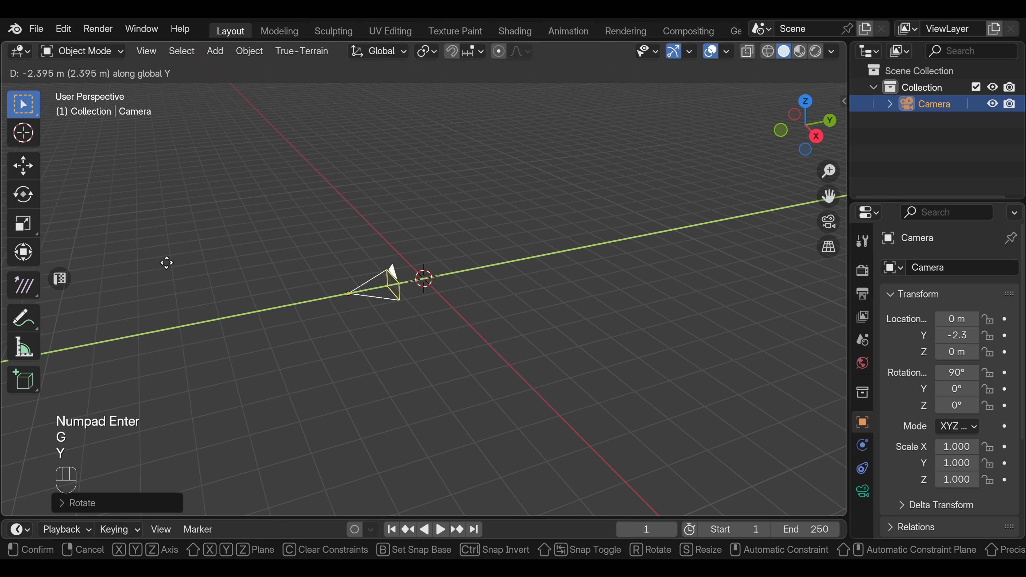
pyautogui.press('KP_Enter')
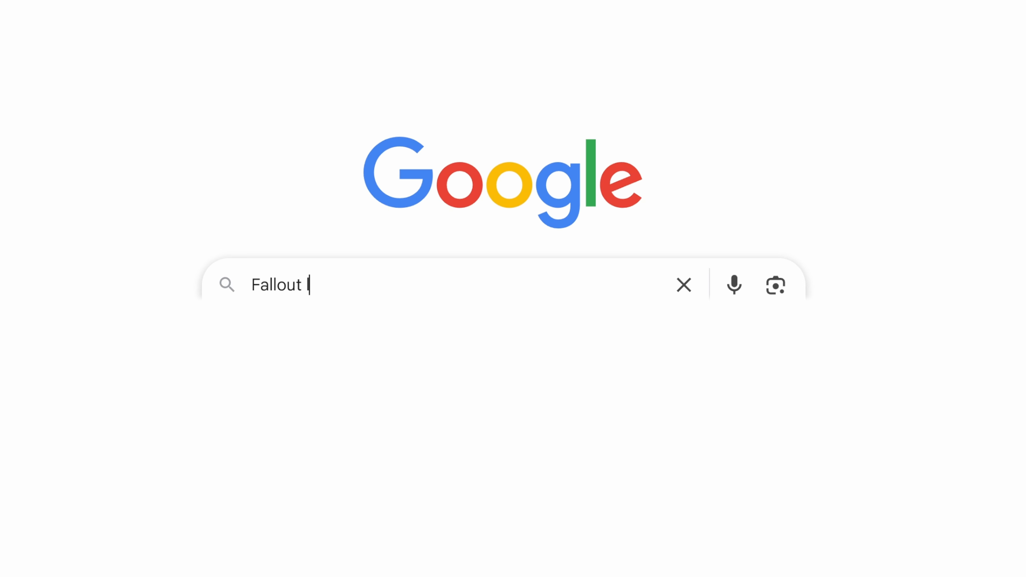
# Step: Switch to Google and search for "Fallout logo svg"
pyautogui.write('logo svg')
pyautogui.press('Return')
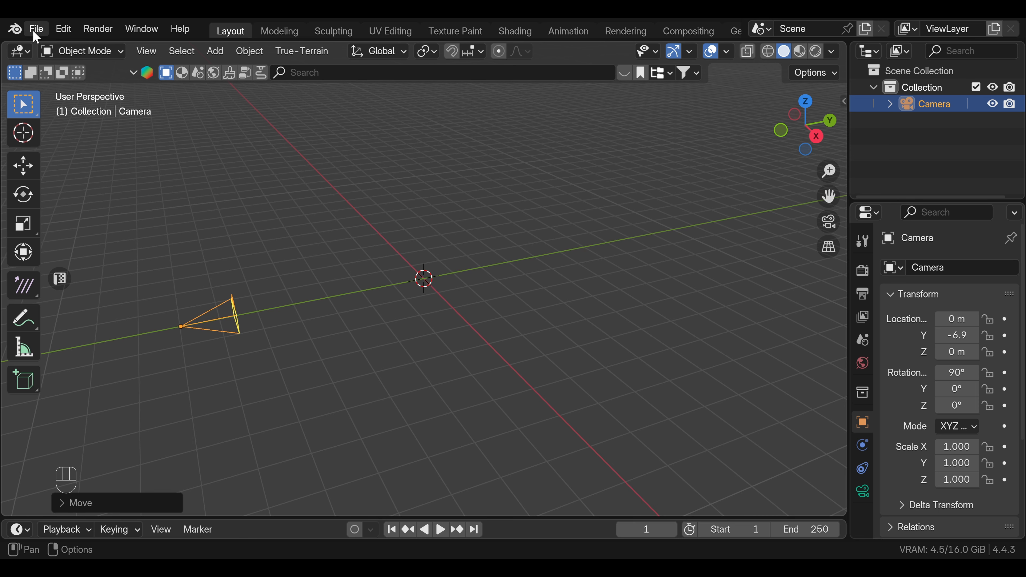
# Step: Switch to Blender and import the file "fallo logo.svg" as Scalable Vector Graphics
pyautogui.click(33, 29)
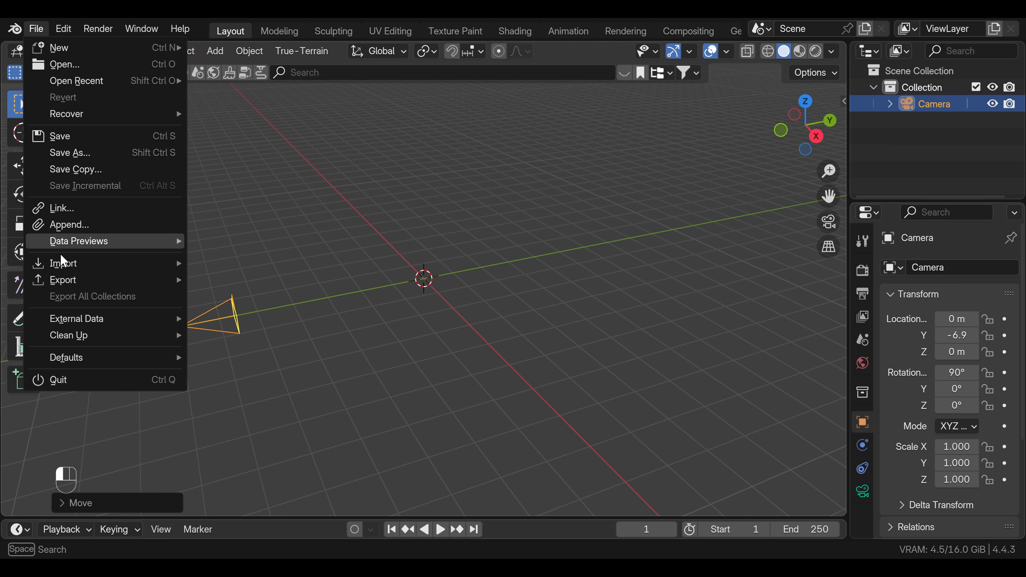
pyautogui.moveTo(64, 262)
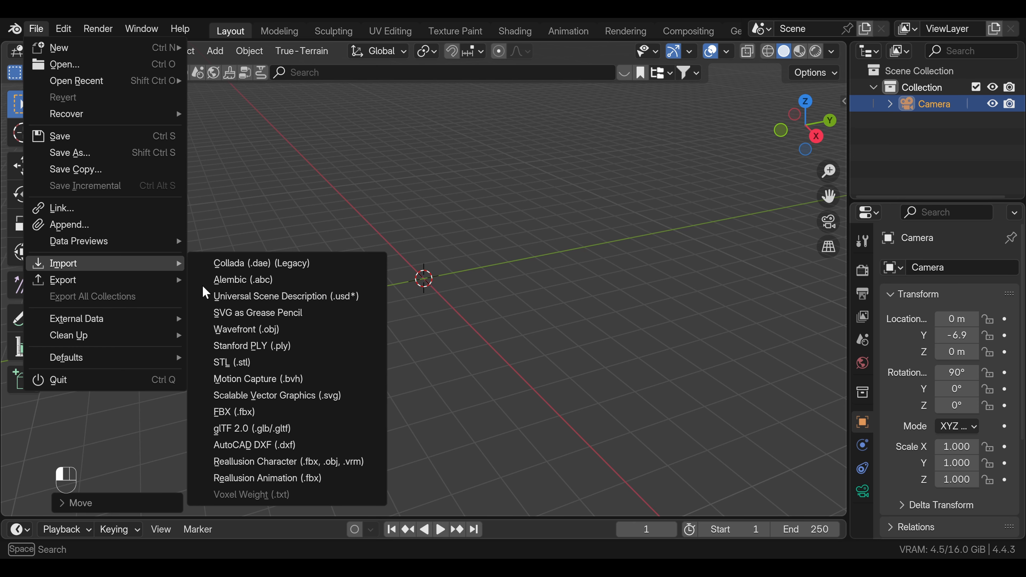
pyautogui.click(251, 397)
pyautogui.moveTo(383, 259); pyautogui.dragTo(465, 293)
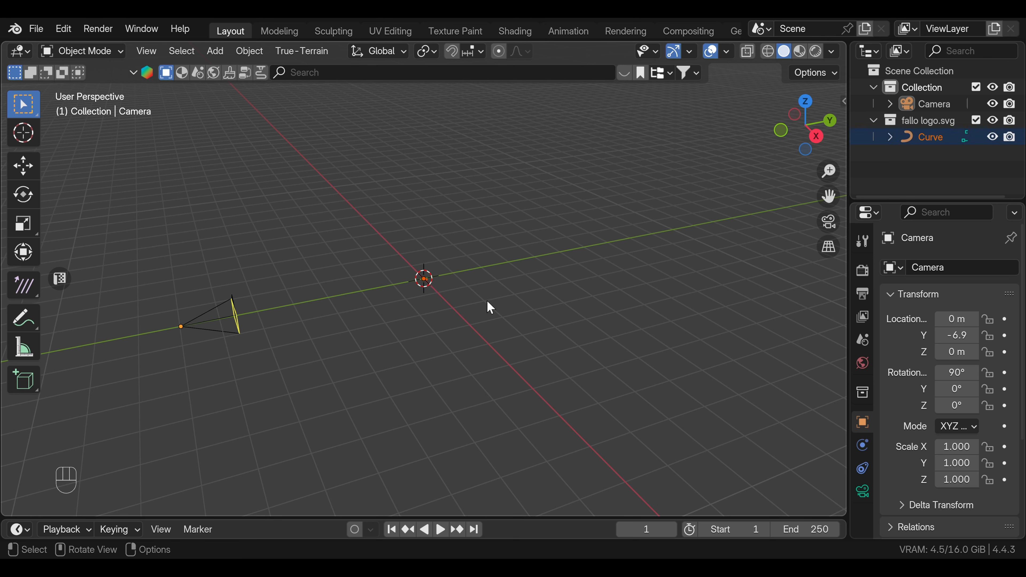
# Step: Scale the imported logo curve by 47 and rotate it 90° about the X axis so it stands upright
pyautogui.press('s')
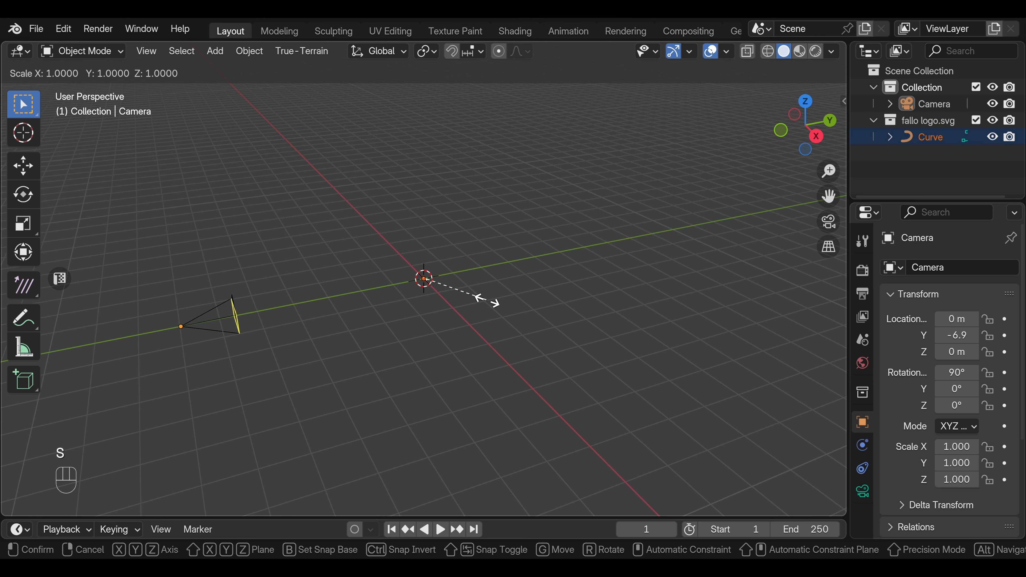
pyautogui.write('47')
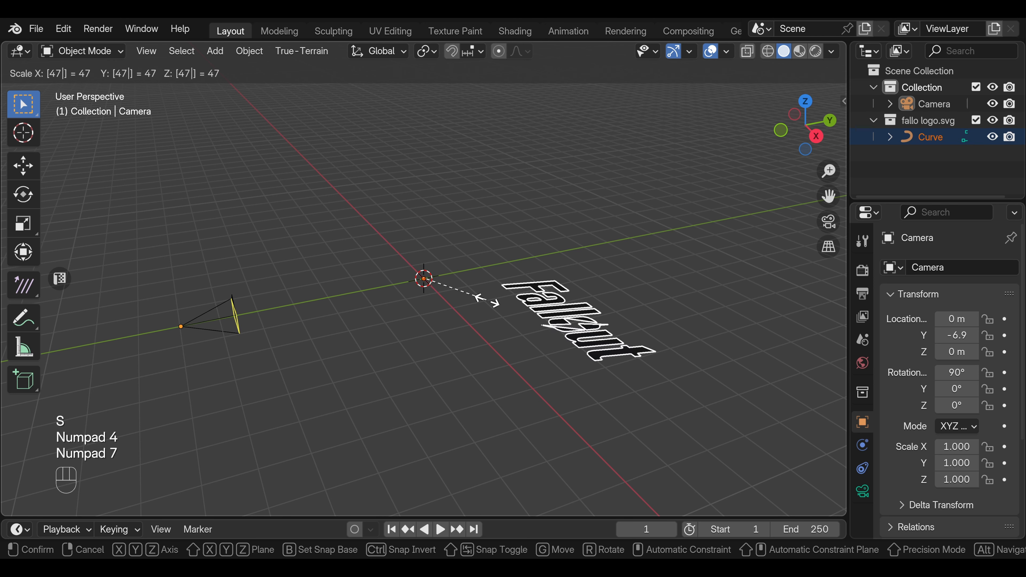
pyautogui.press('KP_Enter')
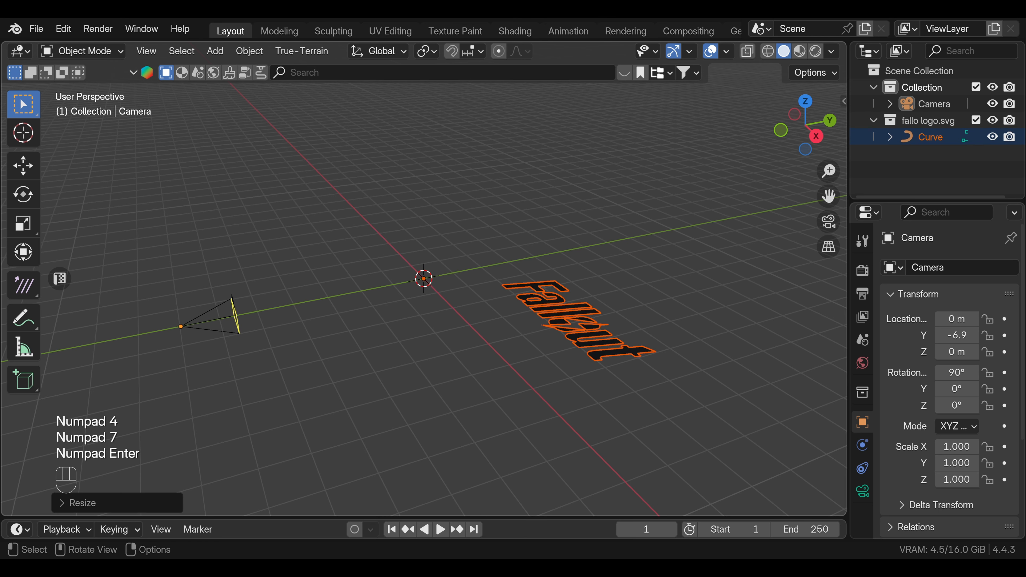
pyautogui.write('rx90')
pyautogui.press('KP_Enter')
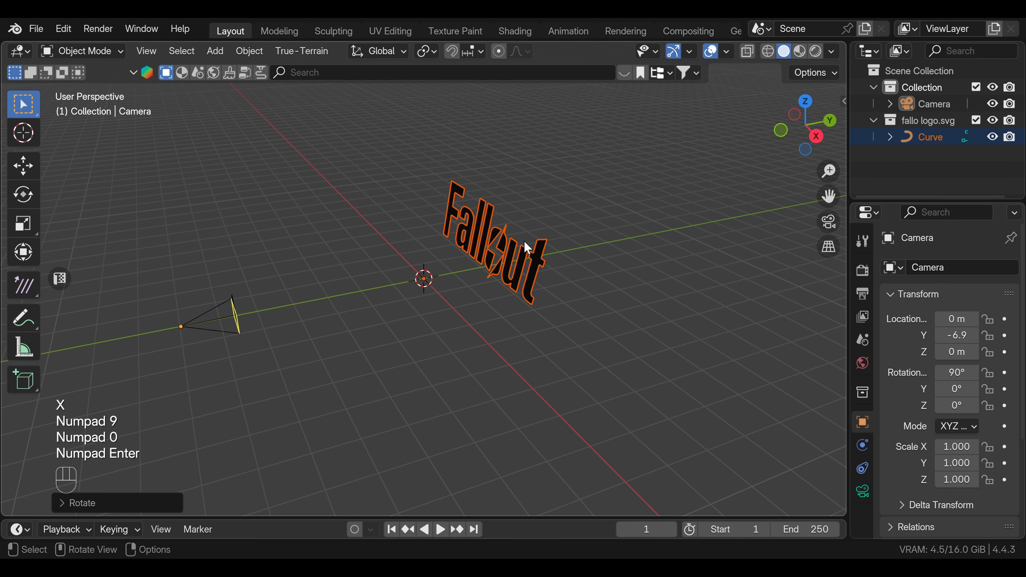
# Step: Move the logo curve's geometry to its origin so it is centred in the scene
pyautogui.click(487, 237)
pyautogui.rightClick(487, 238)
pyautogui.moveTo(487, 254)
pyautogui.click(542, 255)
pyautogui.scroll(5, 460, 321)
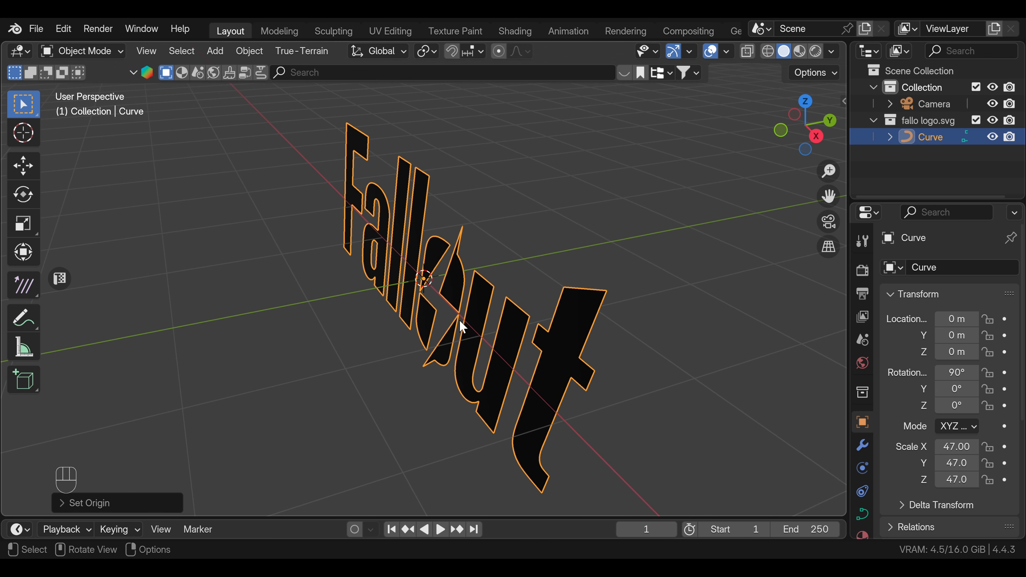
pyautogui.click(683, 413)
pyautogui.hotkey('ctrl', 'a')
pyautogui.click(469, 283)
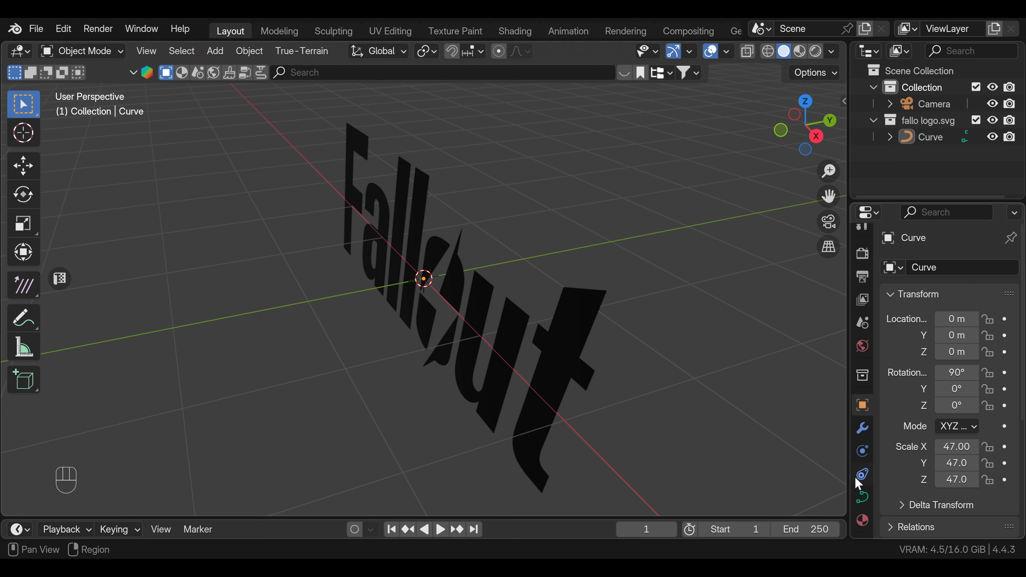
# Step: Set the logo curve's geometry extrude to 0.0001 m
pyautogui.click(863, 512)
pyautogui.scroll(-6, 912, 449)
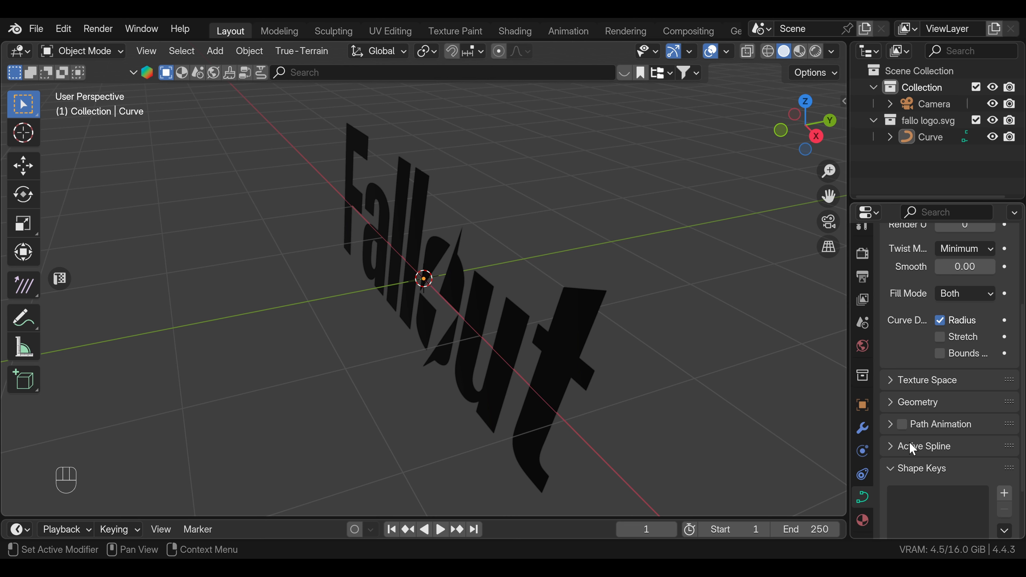
pyautogui.click(912, 448)
pyautogui.scroll(-1, 912, 447)
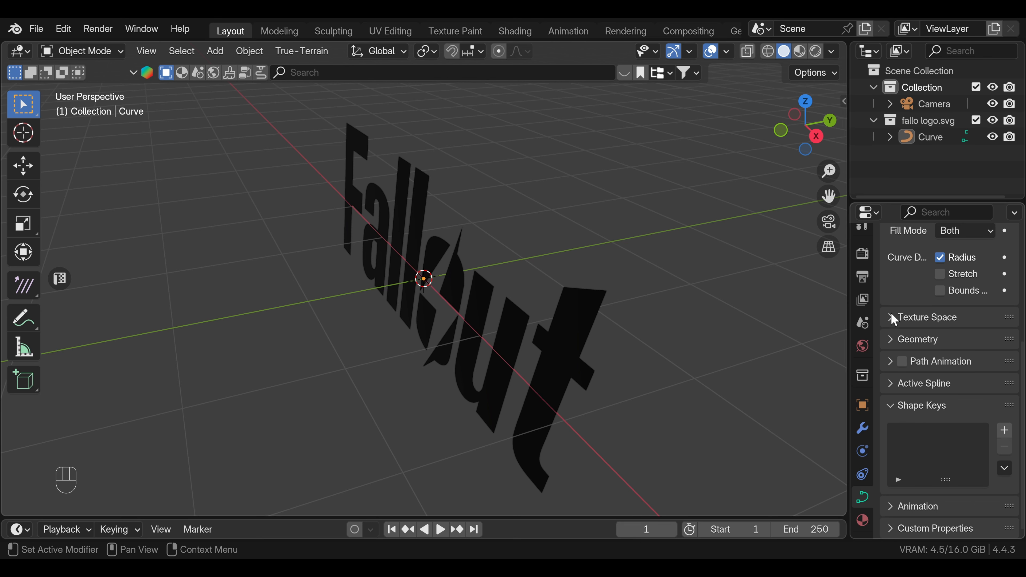
pyautogui.click(900, 341)
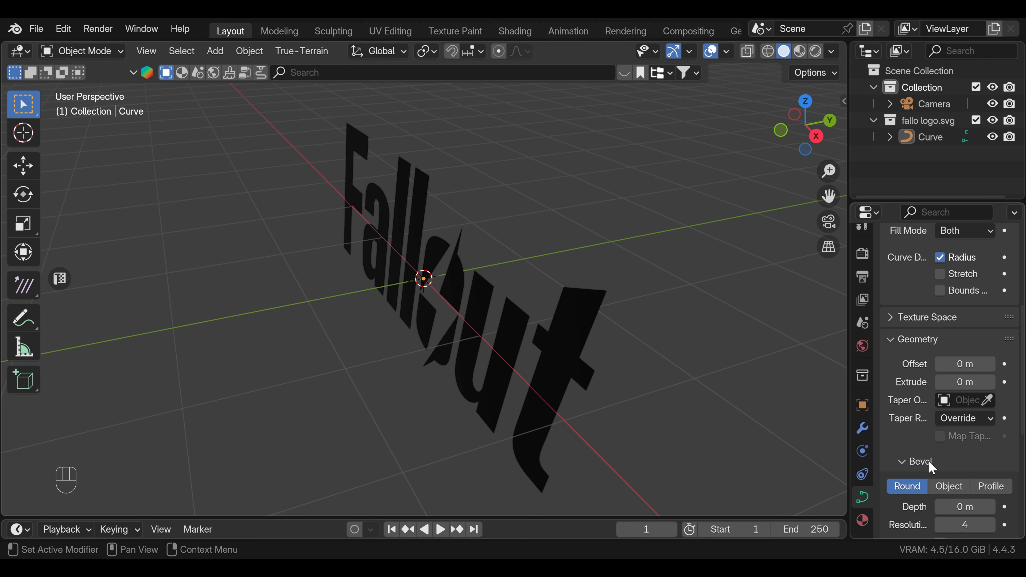
pyautogui.click(950, 382)
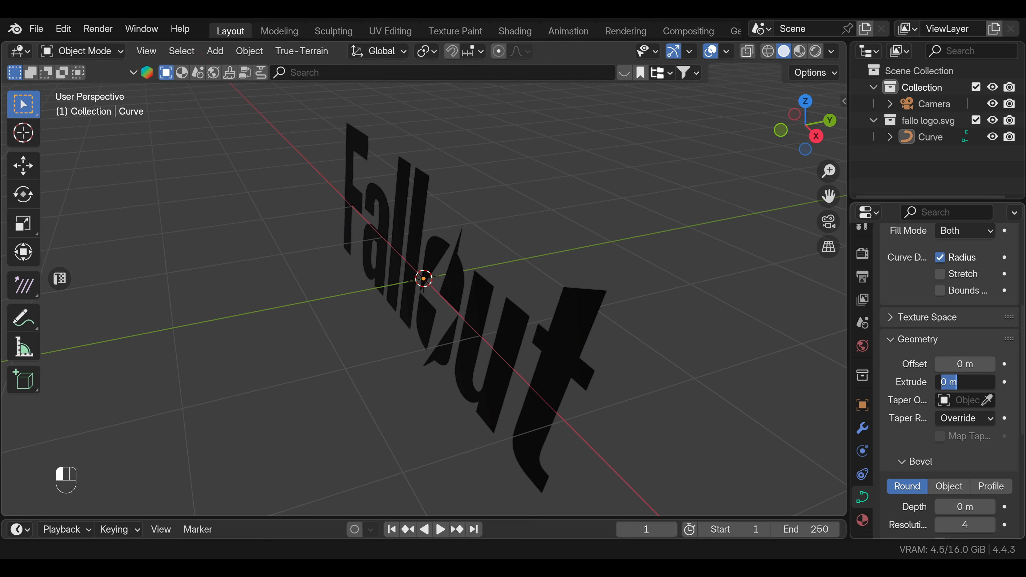
pyautogui.write('0.0001')
pyautogui.press('Return')
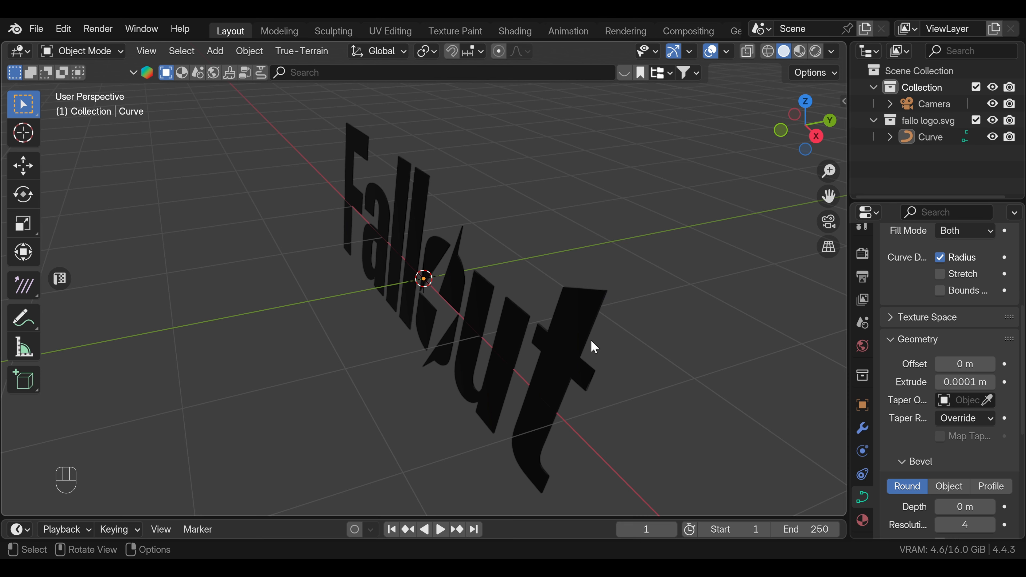
# Step: Add a Remesh modifier to the logo curve and set its mode to Sharp
pyautogui.click(863, 428)
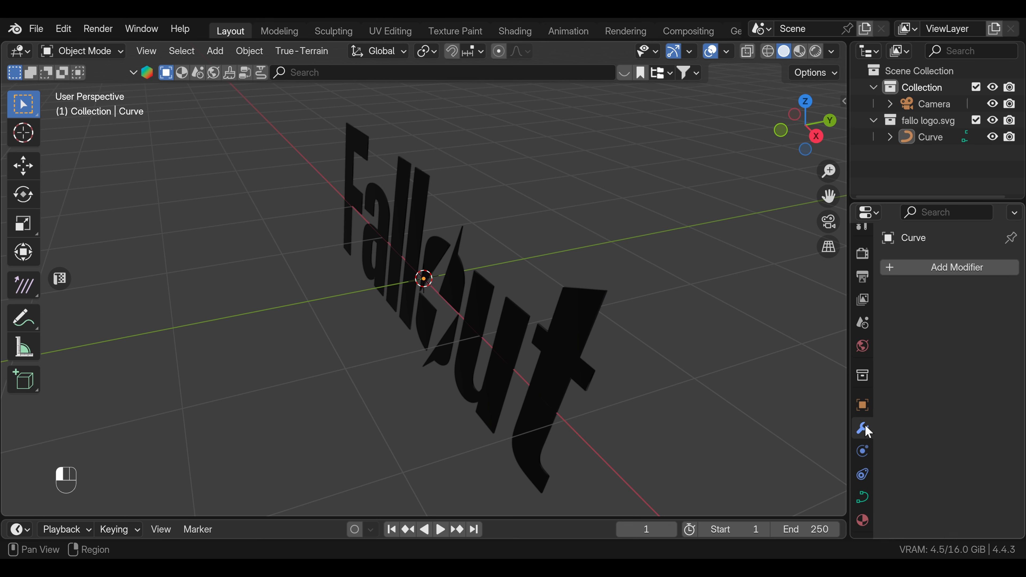
pyautogui.click(920, 268)
pyautogui.write('re')
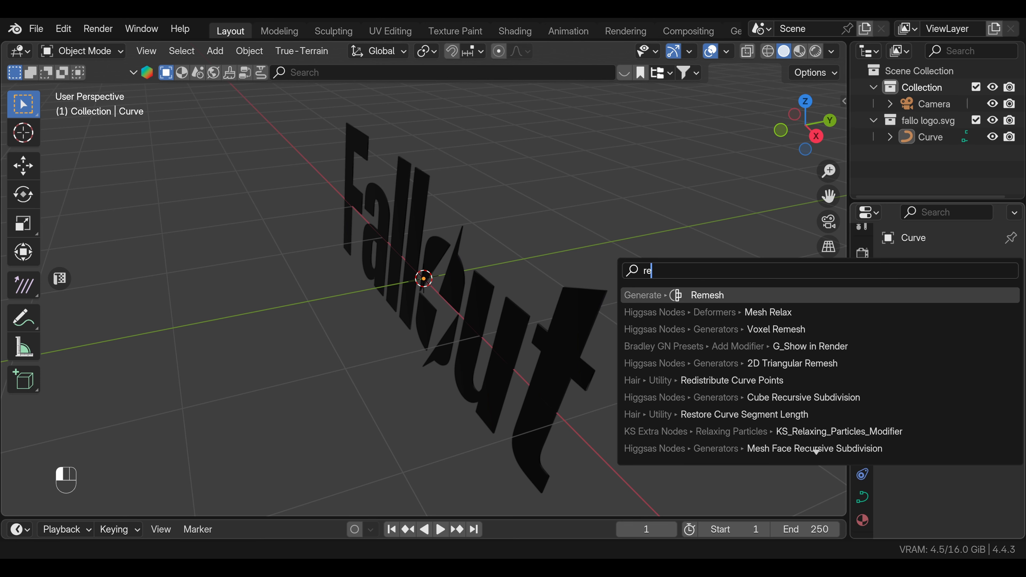
pyautogui.press('Return')
pyautogui.click(964, 319)
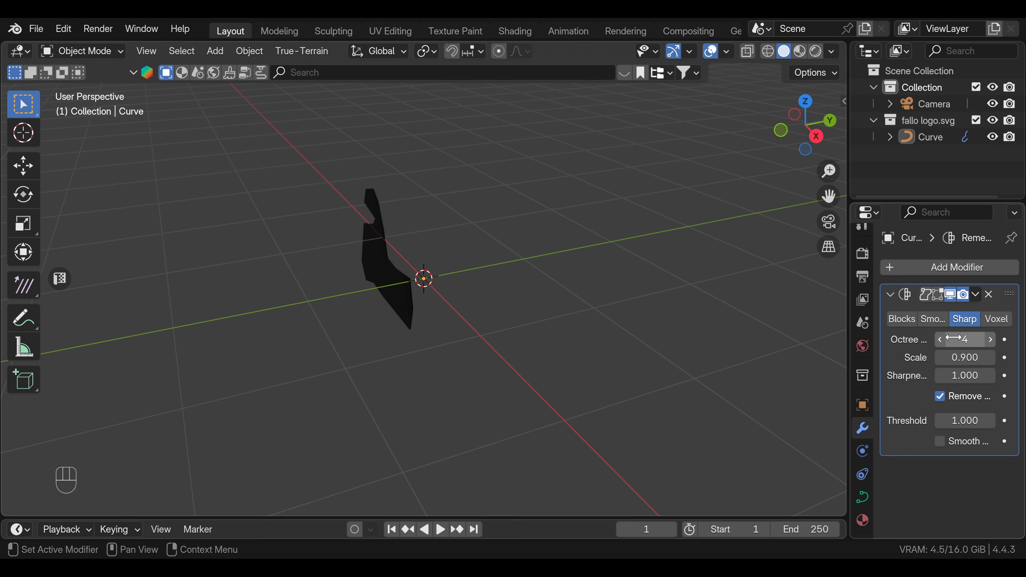
# Step: Disable removal of disconnected pieces in the Remesh modifier and set the octree depth to 10
pyautogui.click(940, 396)
pyautogui.click(965, 339)
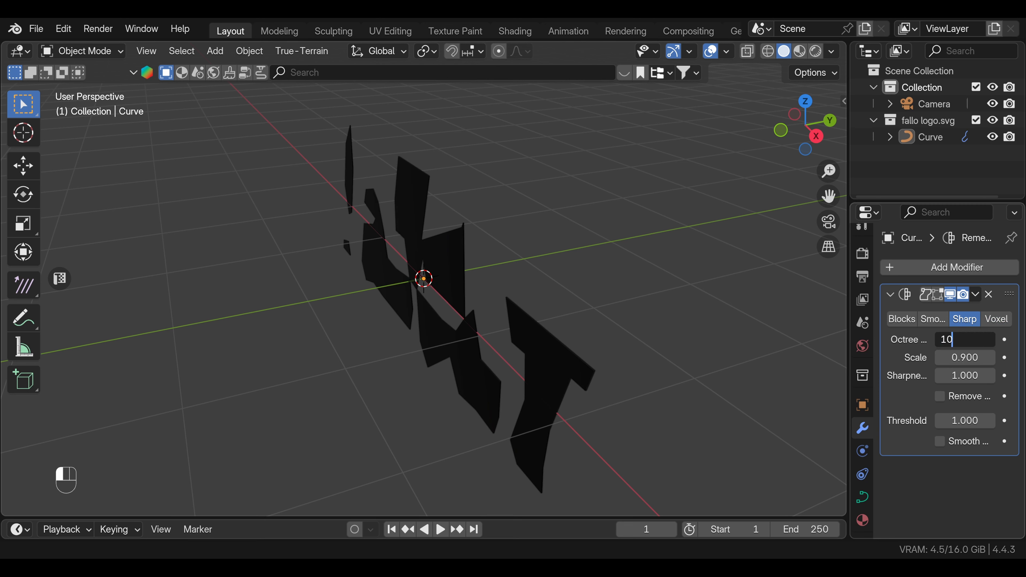
pyautogui.press('Return')
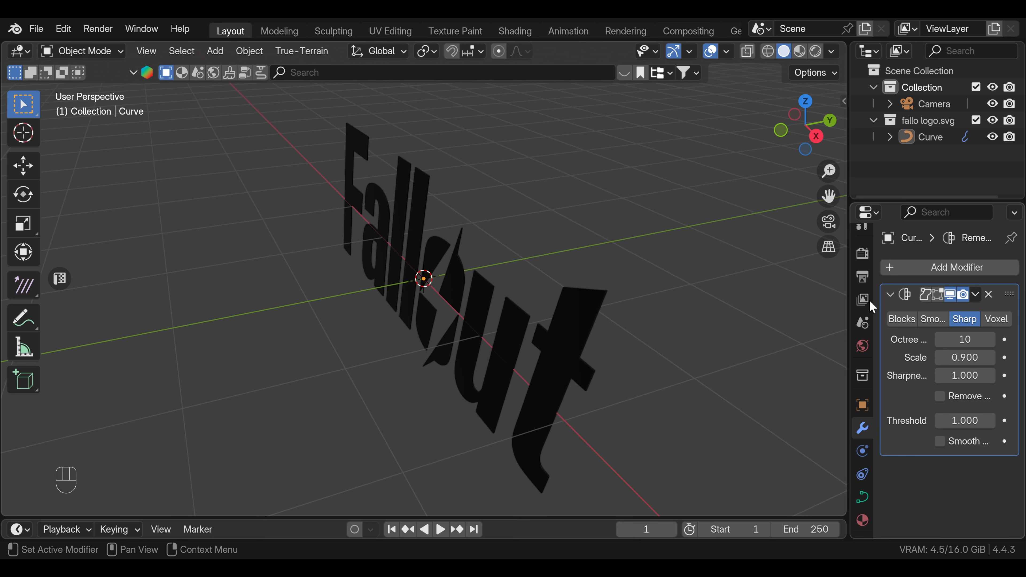
# Step: Convert the logo to a mesh with Visual Geometry to Mesh and apply all of its transforms
pyautogui.click(453, 274)
pyautogui.hotkey('ctrl', 'a')
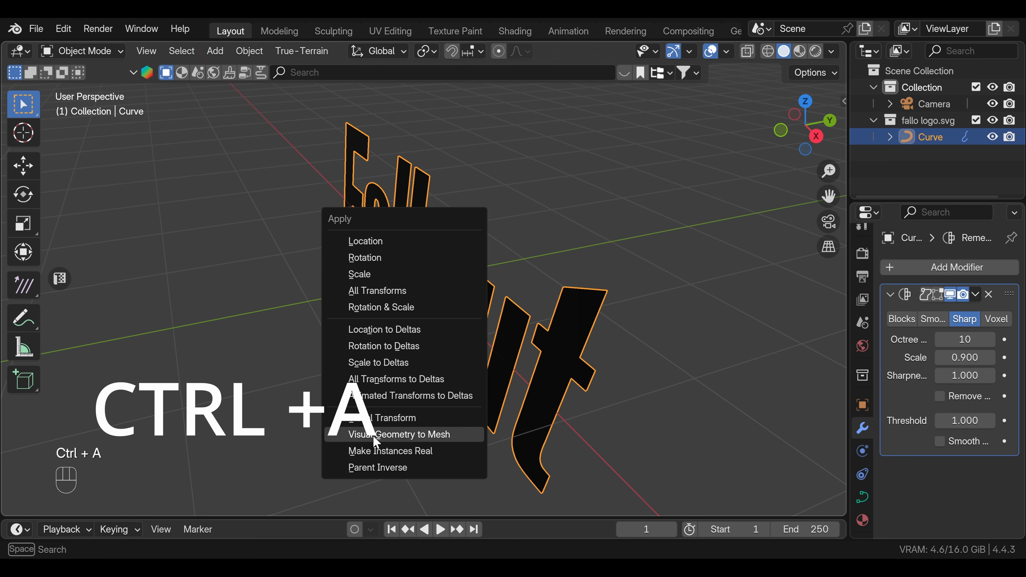
pyautogui.click(394, 435)
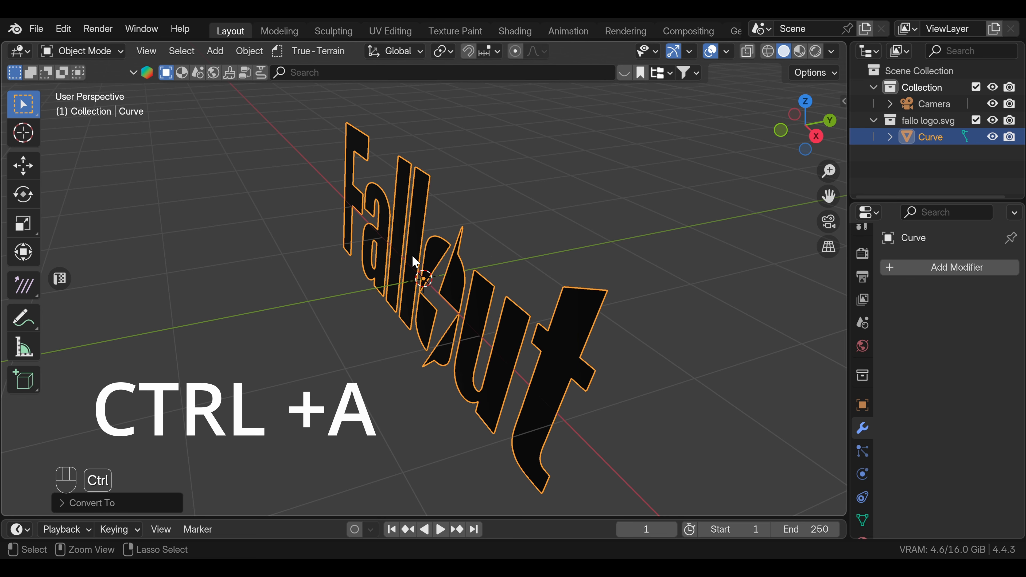
pyautogui.hotkey('ctrl', 'a')
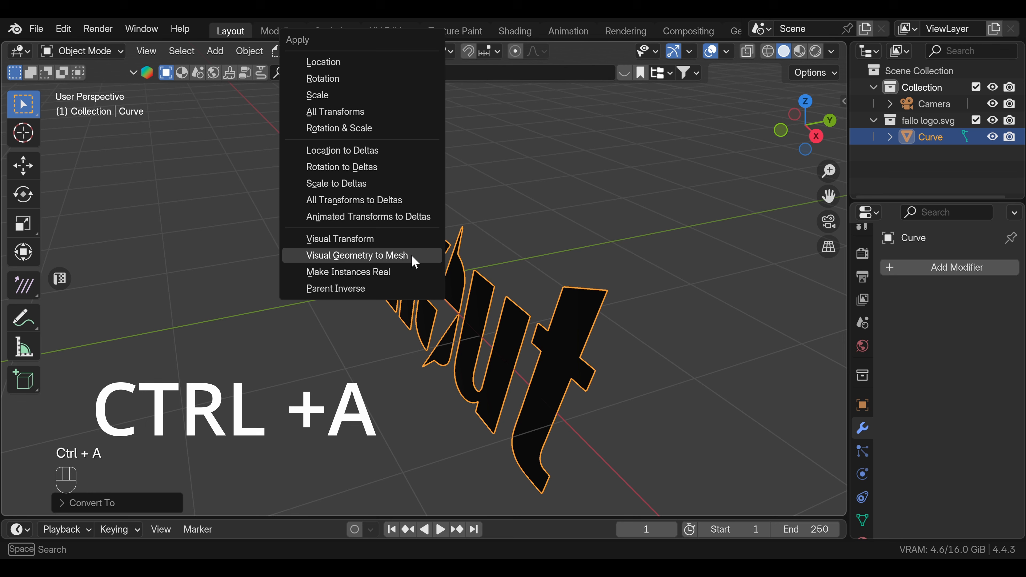
pyautogui.click(346, 114)
# Step: Open the logo mesh in Edit Mode from the front view to work on the lightning bolt's upper tip
pyautogui.press('KP_1')
pyautogui.keyDown('ctrl'); pyautogui.moveTo(464, 317); pyautogui.dragTo(477, 232, button='middle'); pyautogui.keyUp('ctrl')
pyautogui.press('Tab')
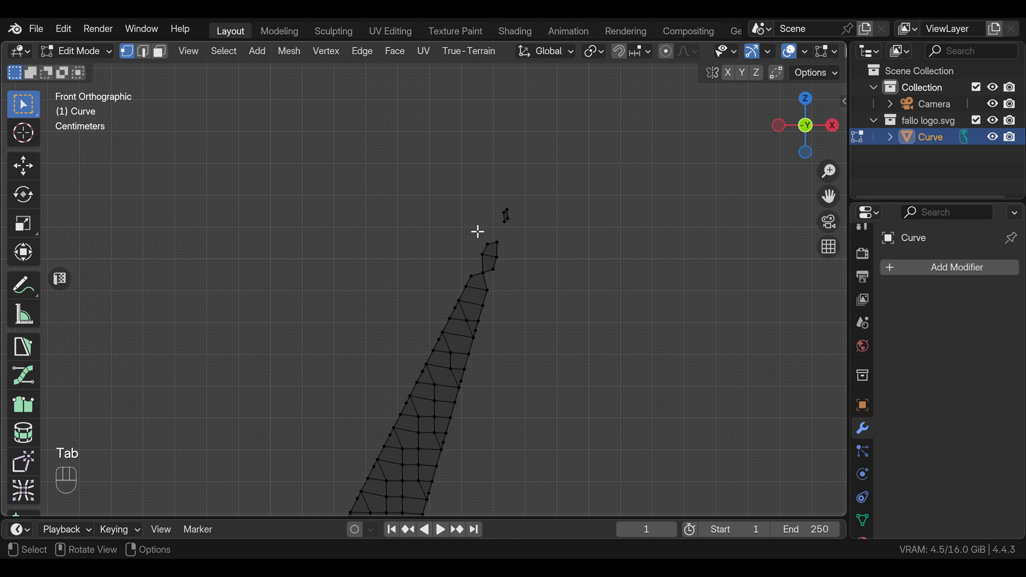
pyautogui.hotkey('alt', 'z')
pyautogui.scroll(3, 534, 236)
pyautogui.hotkey('alt', 'z')
# Step: Select the front and back vertices of the lightning bolt's ragged upper tip and merge them into one point
pyautogui.click(550, 215)
pyautogui.keyDown('shift'); pyautogui.click(533, 218); pyautogui.keyUp('shift')
pyautogui.keyDown('shift'); pyautogui.click(548, 241); pyautogui.keyUp('shift')
pyautogui.keyDown('shift'); pyautogui.click(525, 236); pyautogui.keyUp('shift')
pyautogui.keyDown('shift'); pyautogui.click(543, 262); pyautogui.keyUp('shift')
pyautogui.keyDown('shift'); pyautogui.click(526, 267); pyautogui.keyUp('shift')
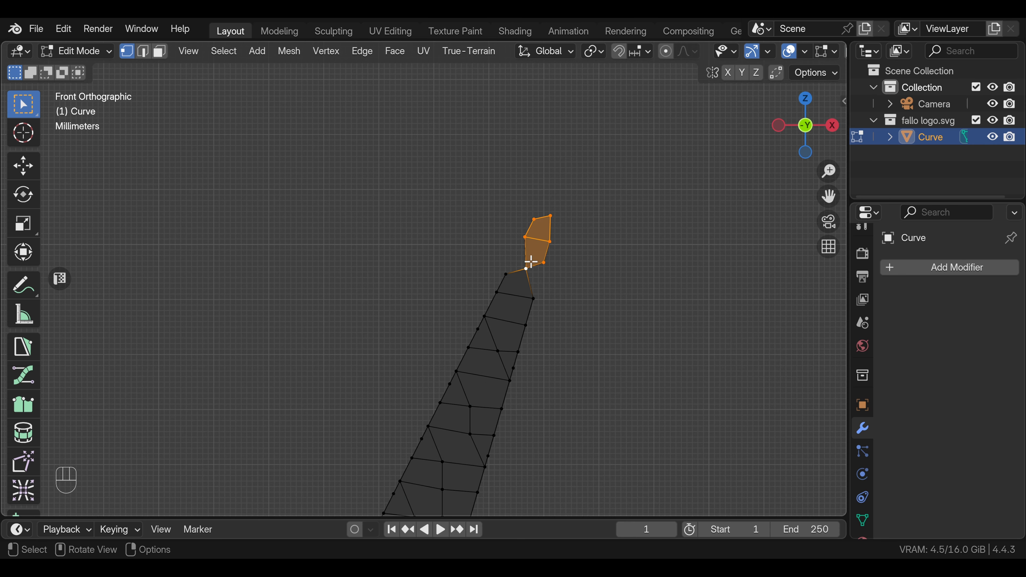
pyautogui.keyDown('shift'); pyautogui.click(242, 225); pyautogui.keyUp('shift')
pyautogui.keyDown('shift'); pyautogui.click(278, 219); pyautogui.keyUp('shift')
pyautogui.keyDown('shift'); pyautogui.click(251, 255); pyautogui.keyUp('shift')
pyautogui.keyDown('shift'); pyautogui.click(276, 264); pyautogui.keyUp('shift')
pyautogui.press('m')
pyautogui.click(275, 259)
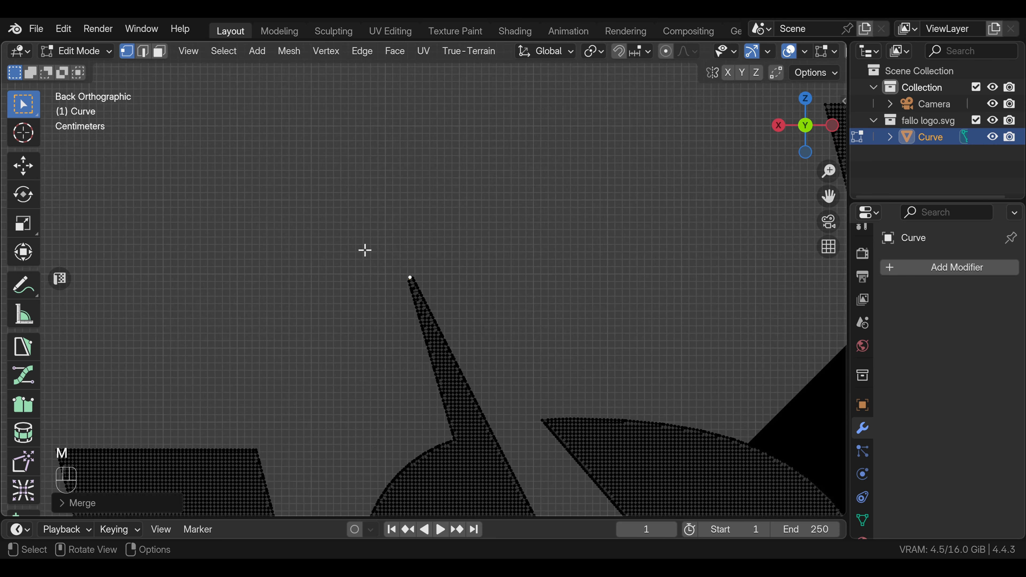
# Step: Merge the stray faces at the lightning bolt's lower tip, using face selection
pyautogui.press('3')
pyautogui.click(464, 277)
pyautogui.press('m')
pyautogui.click(355, 209)
pyautogui.press('ctrl+KP_1')
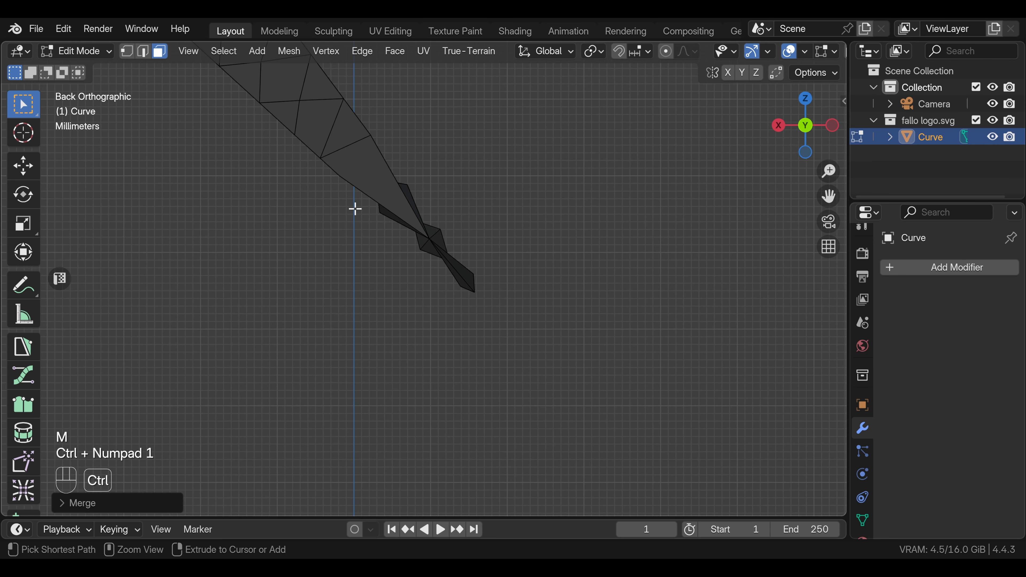
pyautogui.press('KP_1')
pyautogui.click(388, 279)
pyautogui.keyDown('shift'); pyautogui.click(416, 242); pyautogui.keyUp('shift')
pyautogui.keyDown('shift'); pyautogui.click(448, 209); pyautogui.keyUp('shift')
pyautogui.press('m')
pyautogui.click(448, 208)
# Step: Return to Object Mode with X-ray off and view the logo through the camera
pyautogui.press('Tab')
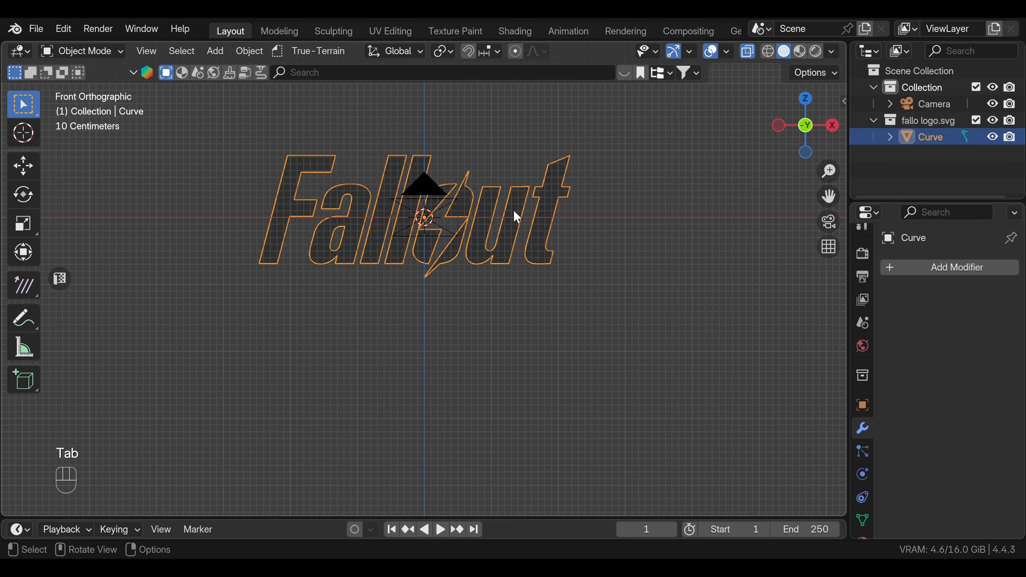
pyautogui.hotkey('alt', 'z')
pyautogui.press('KP_0')
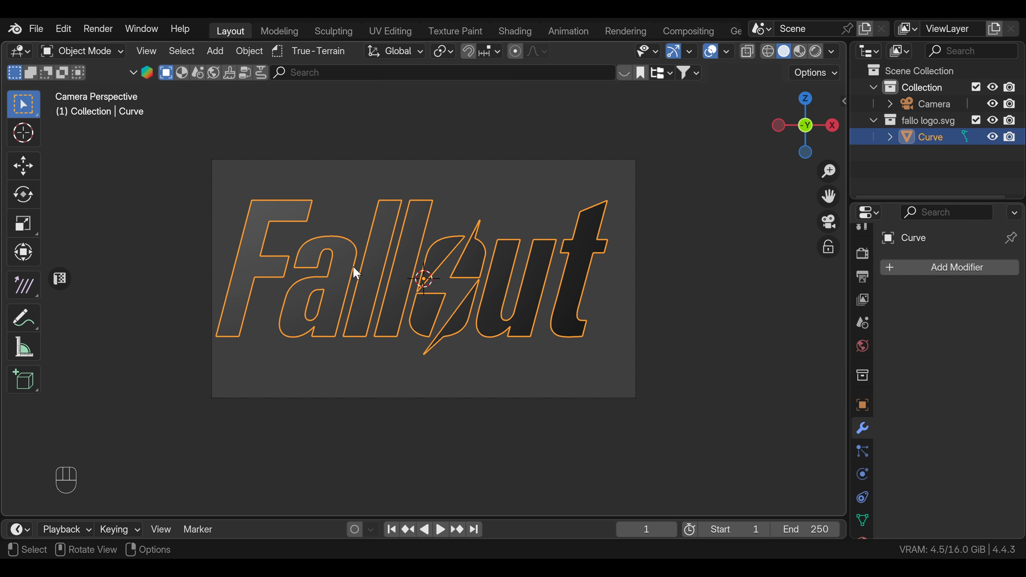
# Step: Lock the camera to the view and pull it back so the whole logo sits centred with margin around it
pyautogui.click(828, 247)
pyautogui.scroll(-2, 420, 268)
pyautogui.keyDown('shift'); pyautogui.moveTo(419, 268); pyautogui.dragTo(432, 272, button='middle'); pyautogui.keyUp('shift')
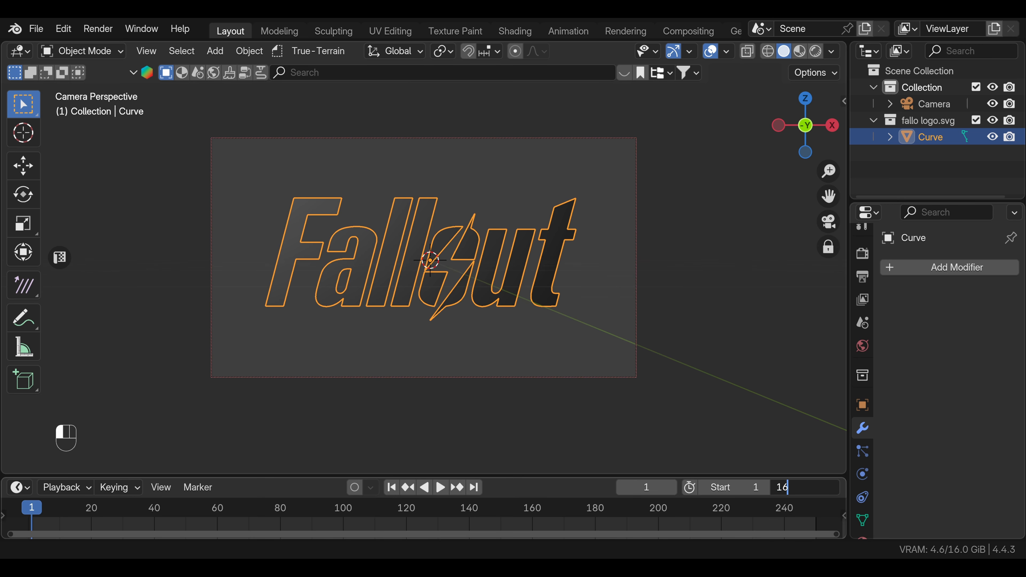
# Step: Set the animation's end frame to 160
pyautogui.click(799, 492)
pyautogui.write('160')
pyautogui.press('Return')
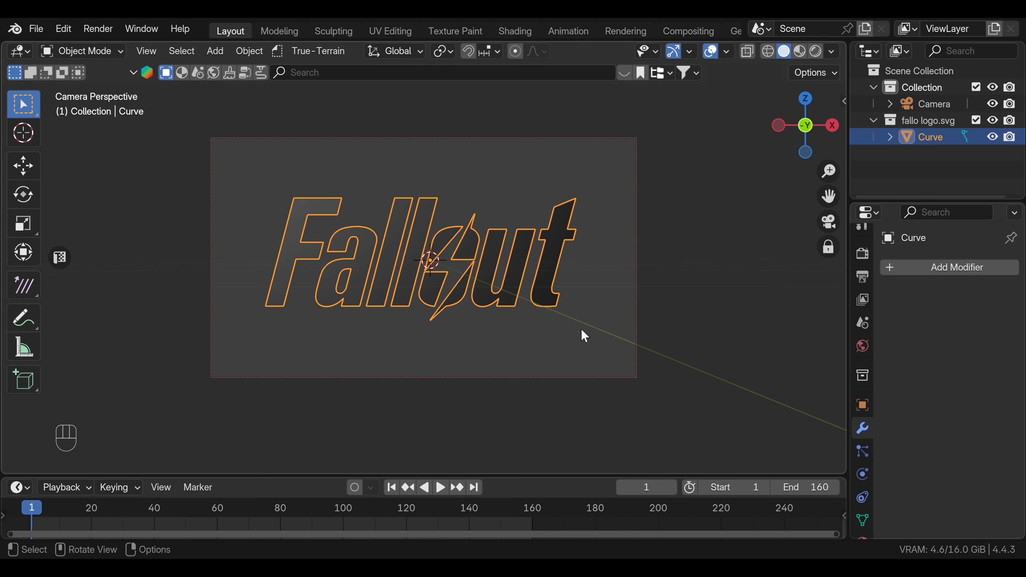
# Step: Keyframe the camera's focal length at 50 mm on frame 1
pyautogui.click(930, 104)
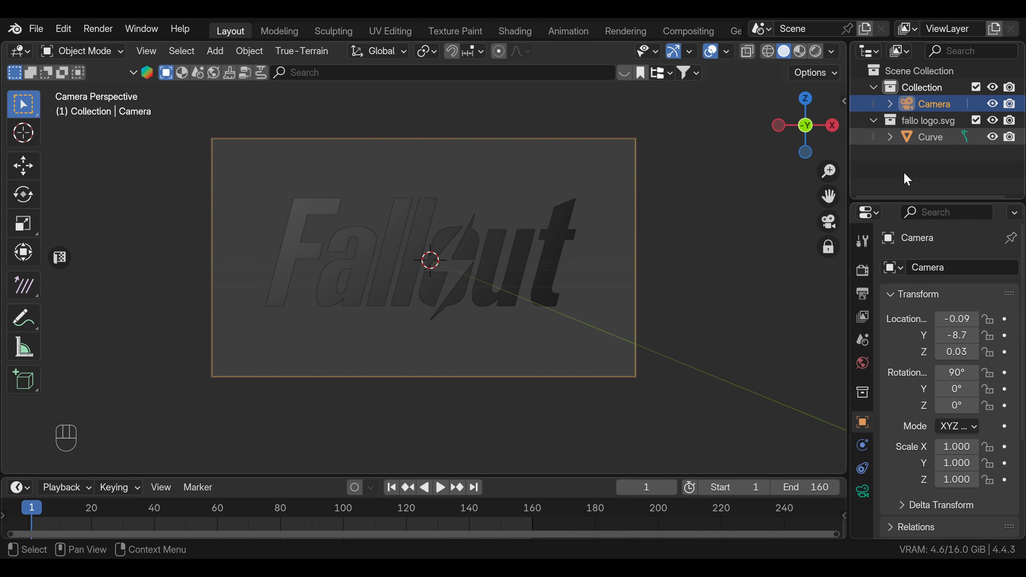
pyautogui.click(863, 492)
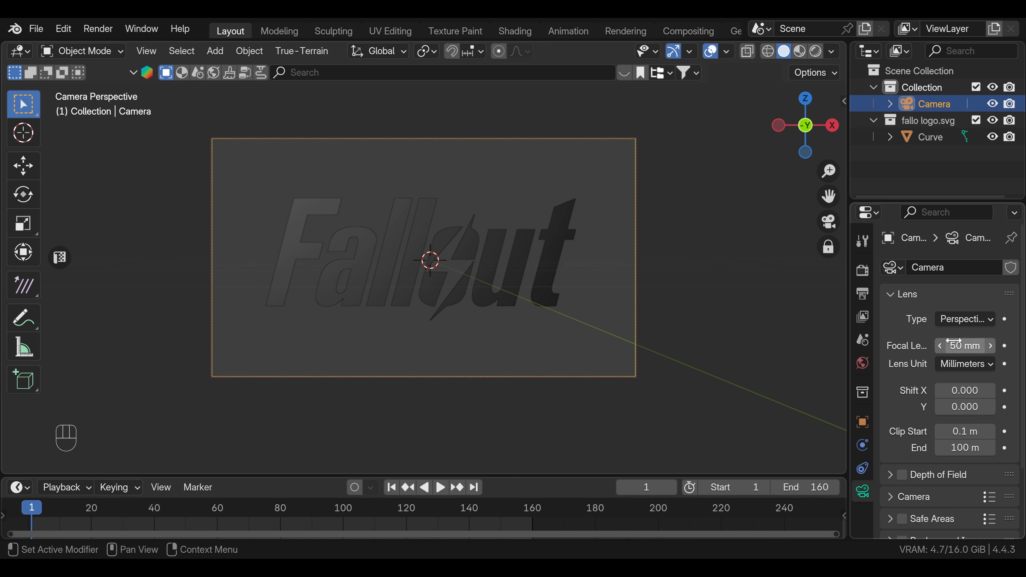
pyautogui.press('i')
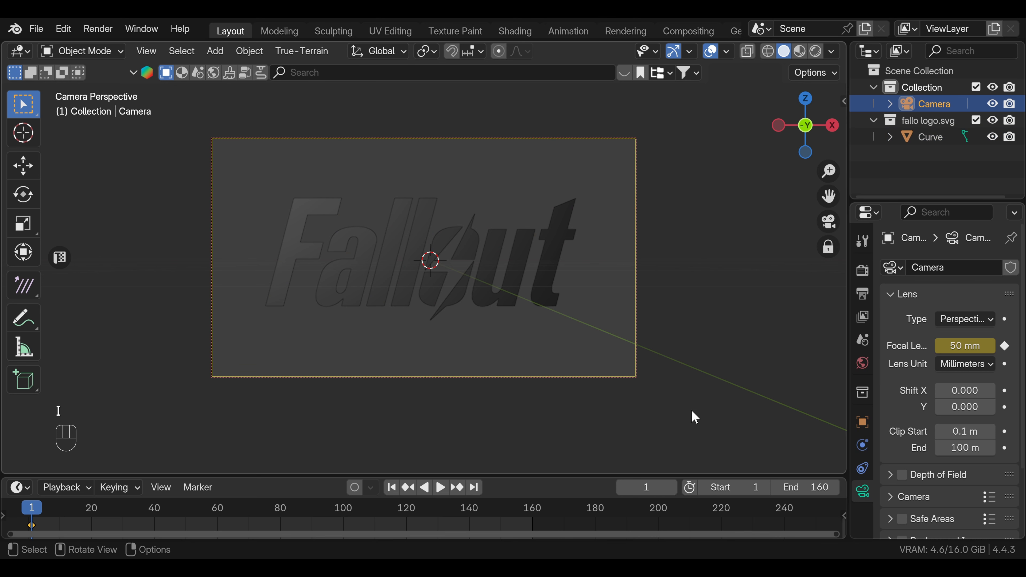
# Step: Keyframe the camera's focal length at 57.6 mm on frame 160, and scrub back to frame 17 to check the zoom
pyautogui.hotkey('shift', 'Right')
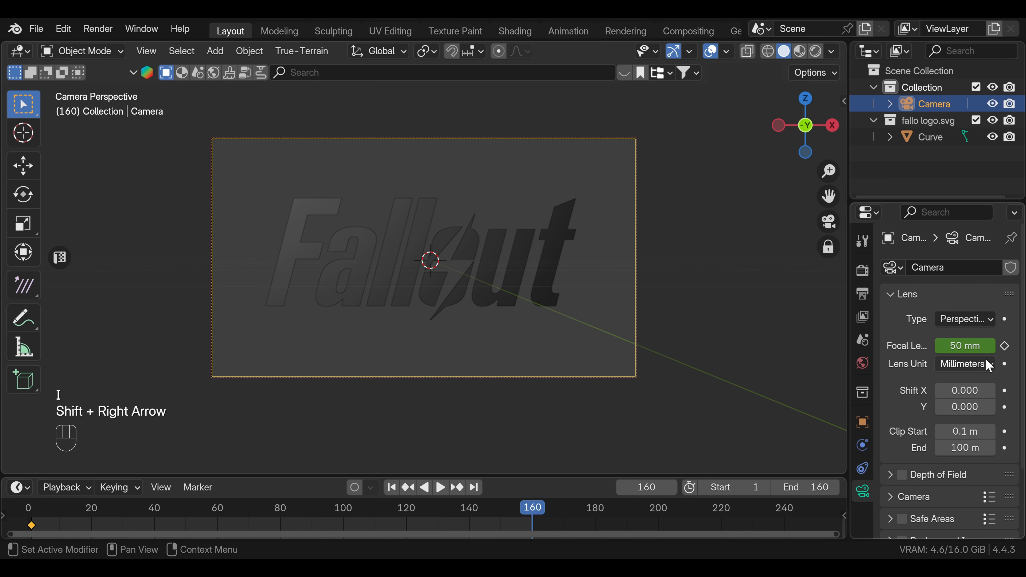
pyautogui.moveTo(966, 346); pyautogui.dragTo(1002, 347)
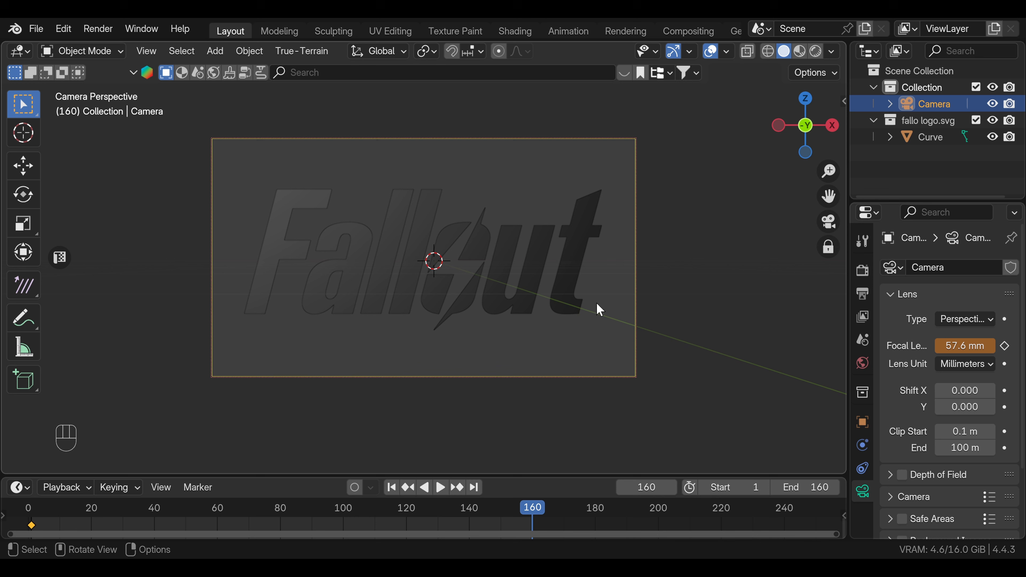
pyautogui.press('i')
pyautogui.moveTo(525, 511); pyautogui.dragTo(81, 452)
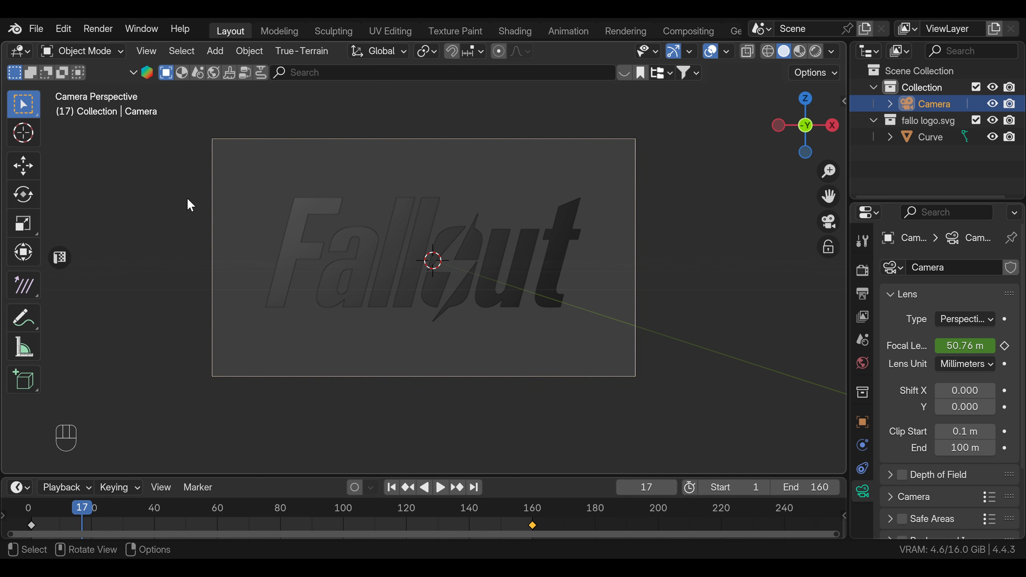
# Step: Split the 3D viewport in two, turn the larger area into a Geometry Node Editor, and hide the toolbar and sidebar
pyautogui.moveTo(5, 43); pyautogui.dragTo(573, 52)
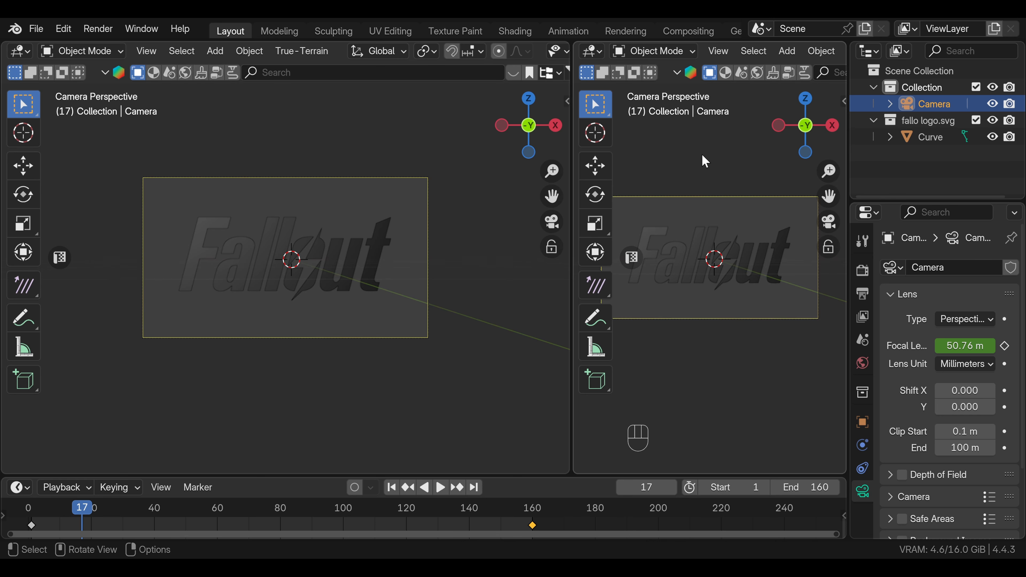
pyautogui.press('t')
pyautogui.press('Home')
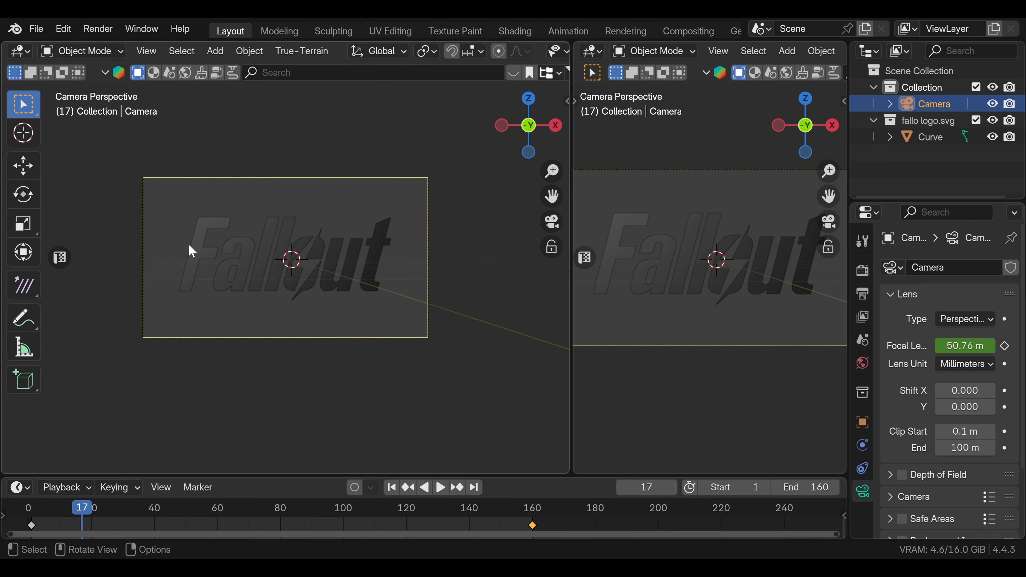
pyautogui.click(19, 51)
pyautogui.click(46, 150)
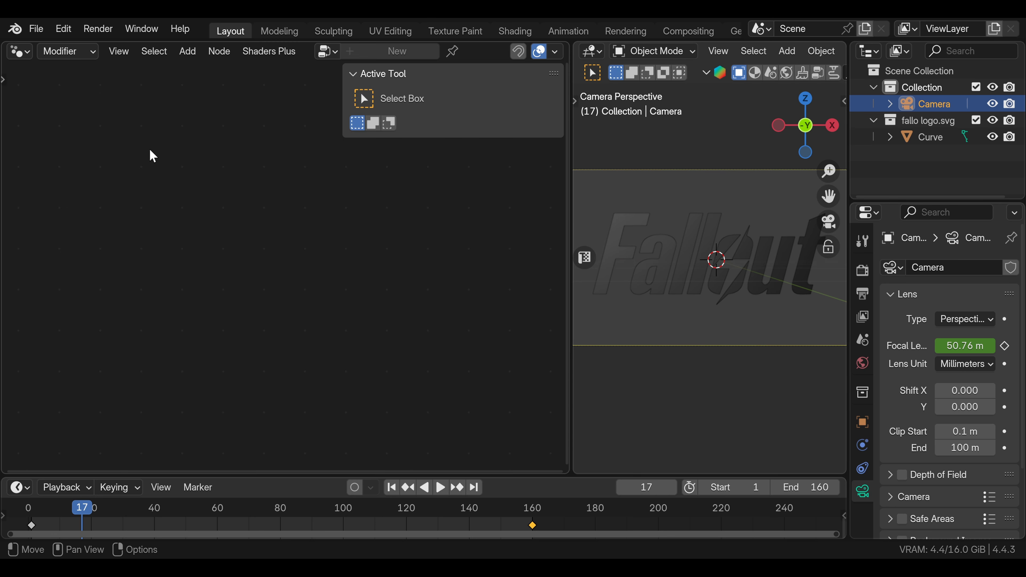
pyautogui.press('n')
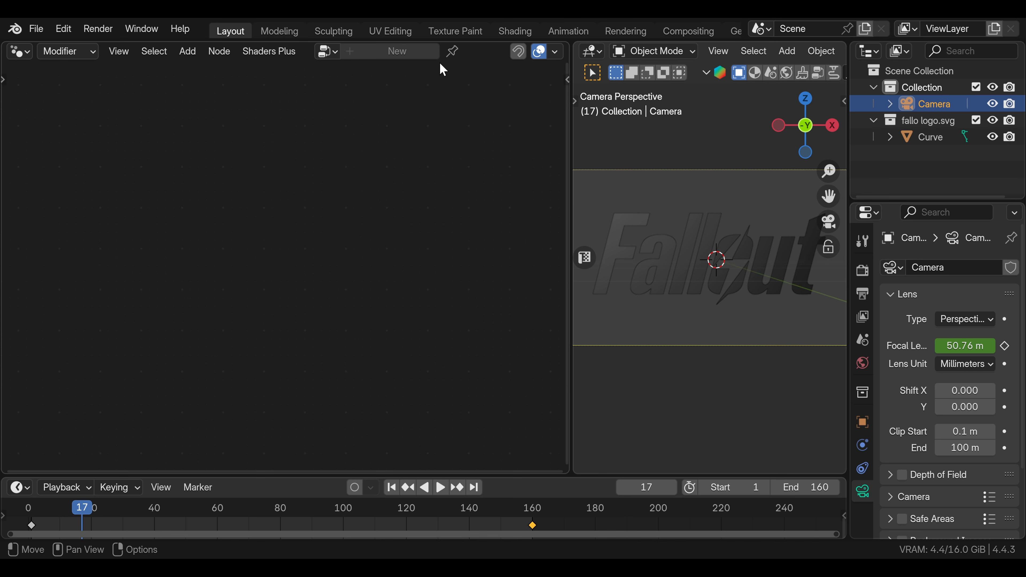
# Step: Create a new Geometry Nodes tree on the logo mesh
pyautogui.click(690, 244)
pyautogui.click(384, 56)
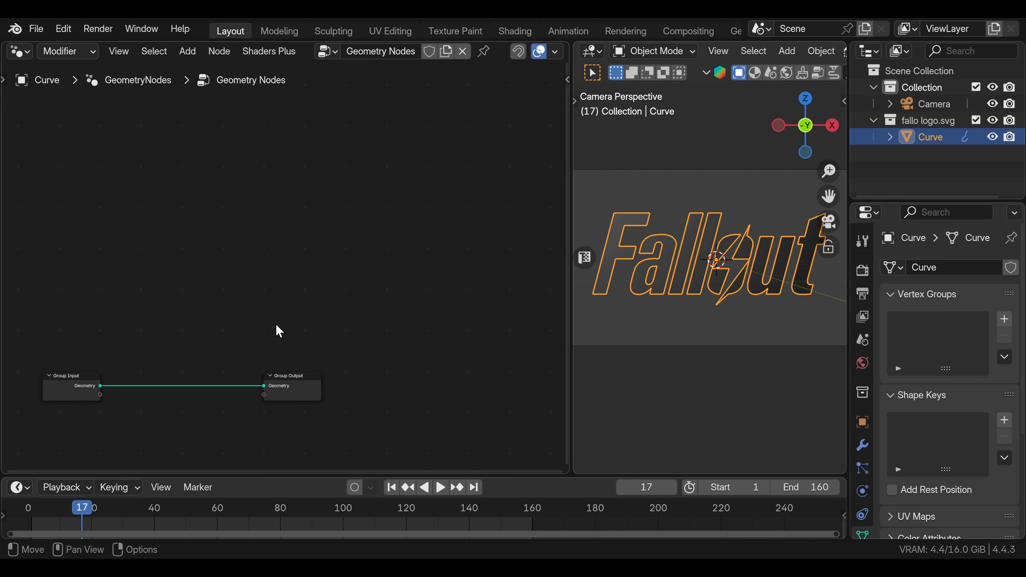
pyautogui.scroll(-1, 227, 346)
pyautogui.keyDown('shift'); pyautogui.moveTo(238, 328); pyautogui.dragTo(313, 226, button='middle'); pyautogui.keyUp('shift')
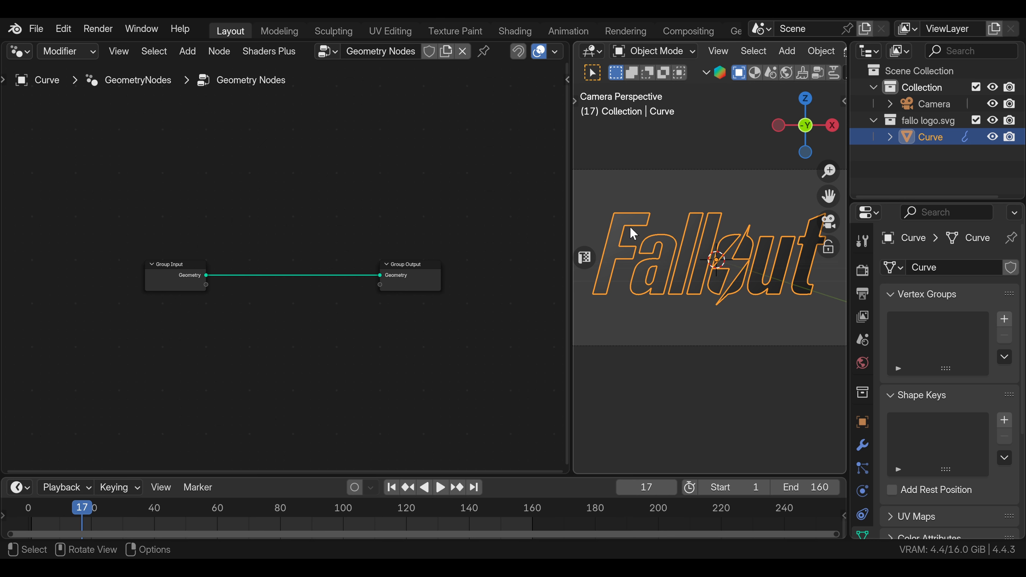
# Step: Insert a Store Named Attribute node between Group Input and Group Output and name its attribute edge
pyautogui.hotkey('shift', 'a')
pyautogui.click(278, 69)
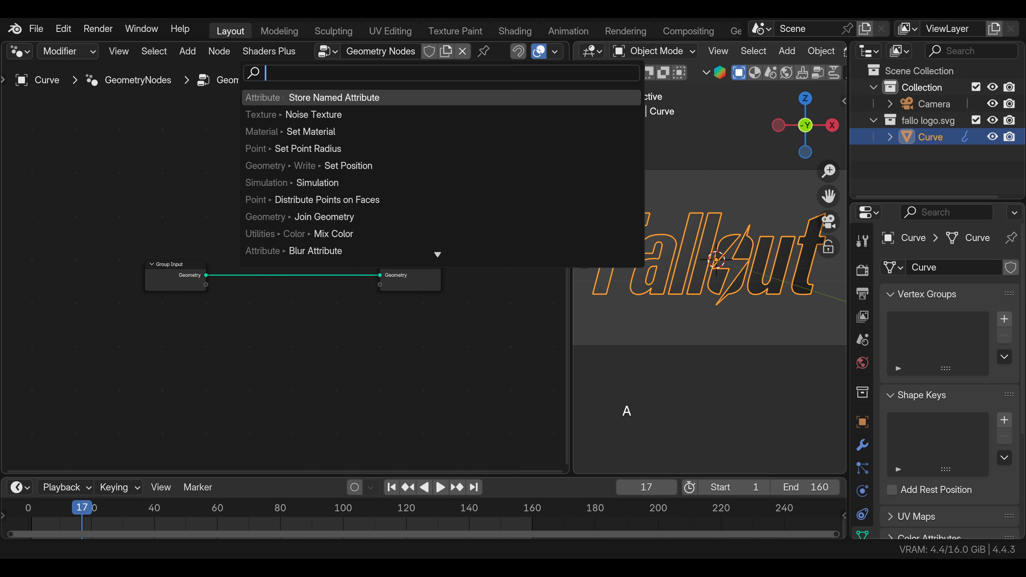
pyautogui.click(298, 96)
pyautogui.click(285, 224)
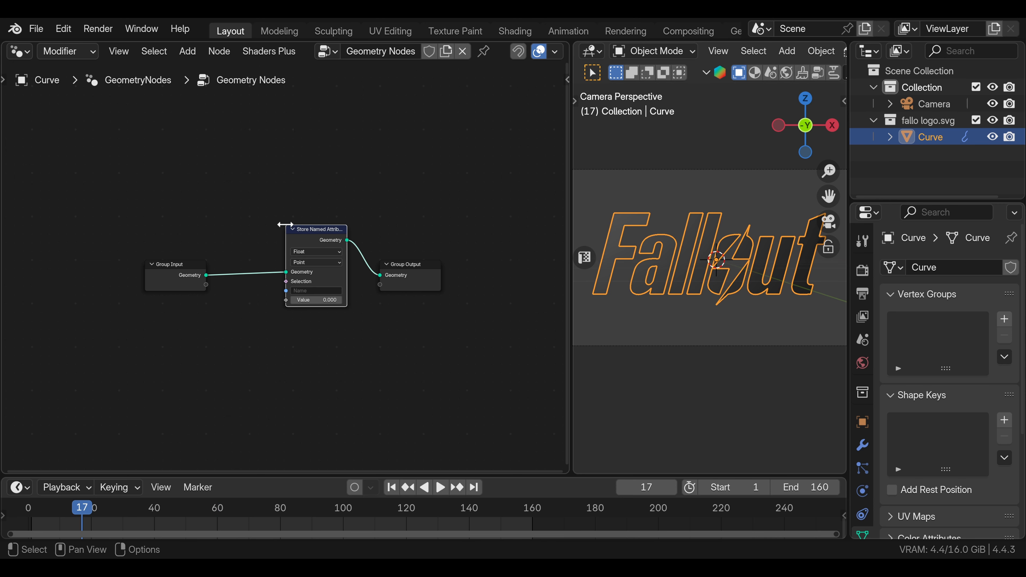
pyautogui.click(319, 291)
pyautogui.write('edge')
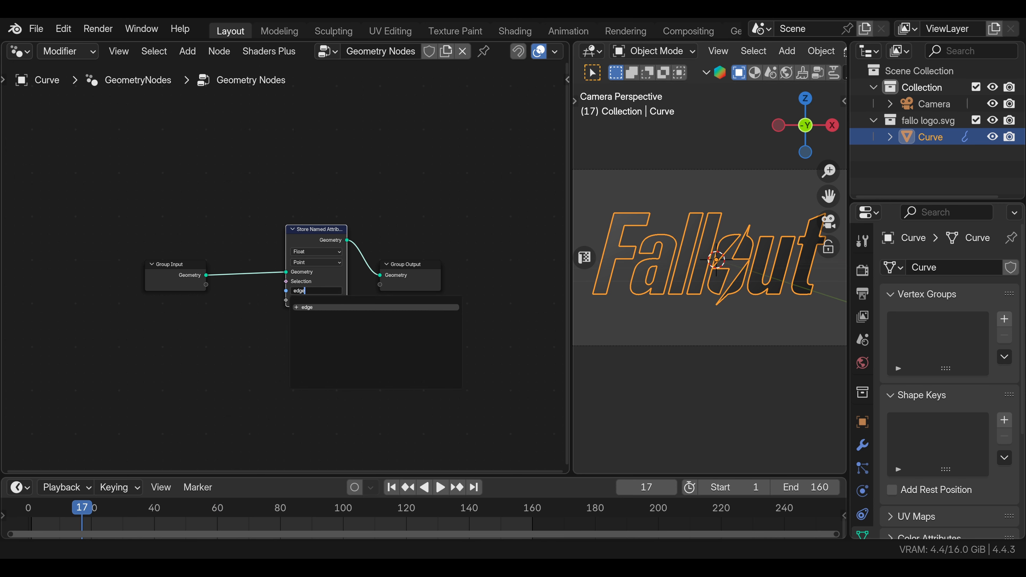
pyautogui.press('Return')
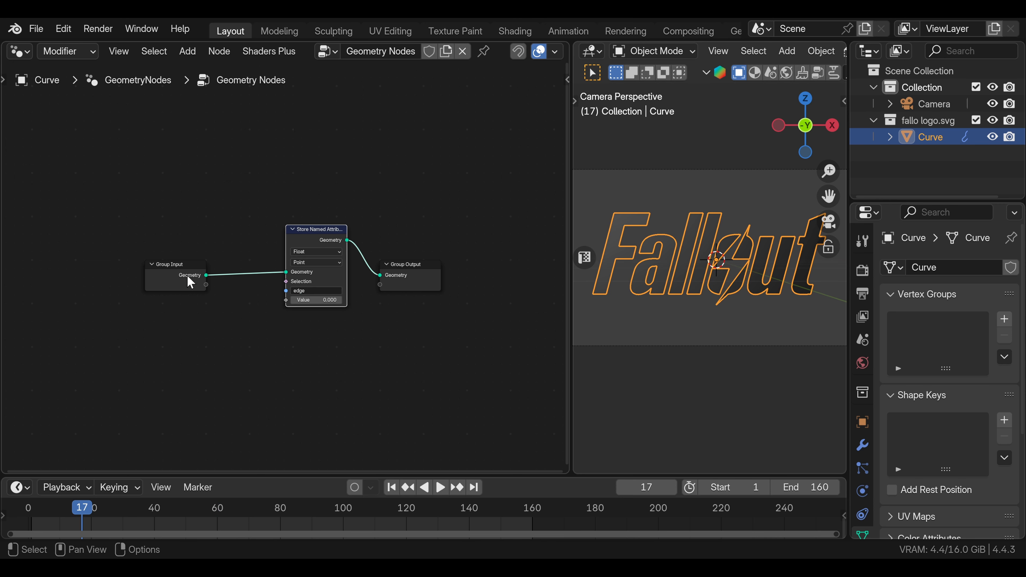
# Step: Add an Edge Angle node with its Unsigned Angle feeding the Value of the Store Named Attribute node
pyautogui.moveTo(184, 279); pyautogui.dragTo(176, 274)
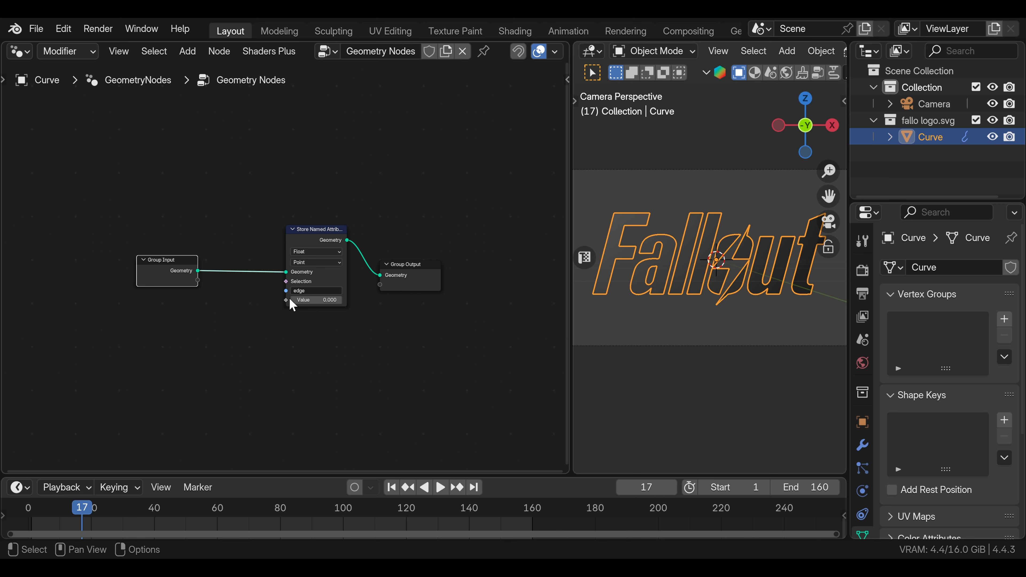
pyautogui.moveTo(288, 299); pyautogui.dragTo(268, 330)
pyautogui.write('an')
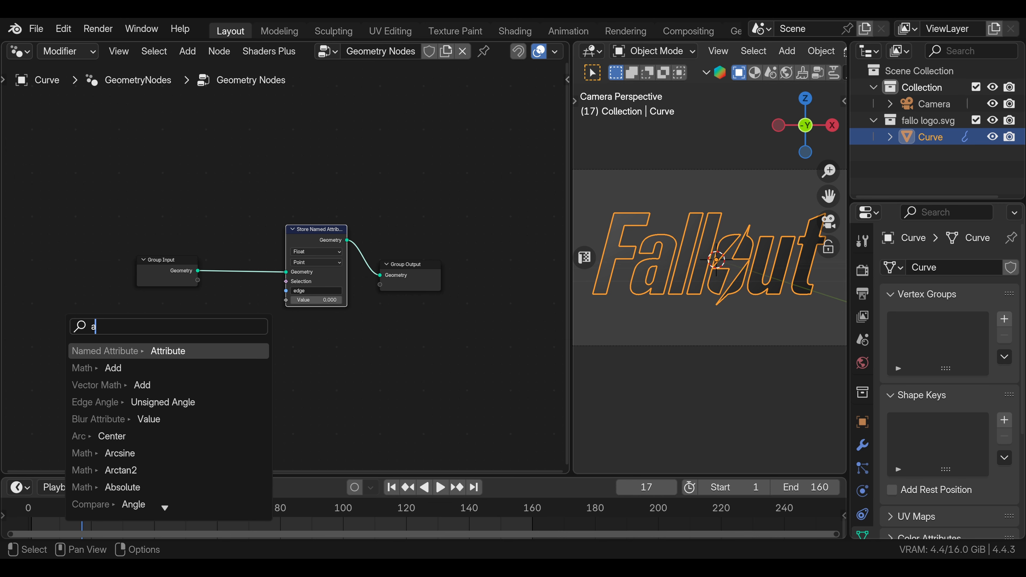
pyautogui.press('Down')
pyautogui.press('Down')
pyautogui.press('Down')
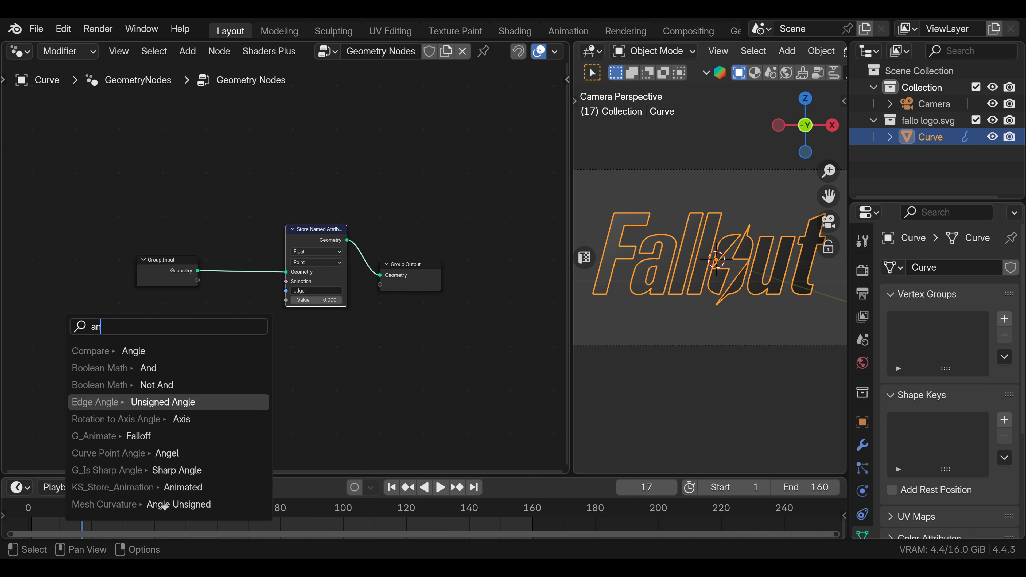
pyautogui.press('Return')
pyautogui.click(374, 333)
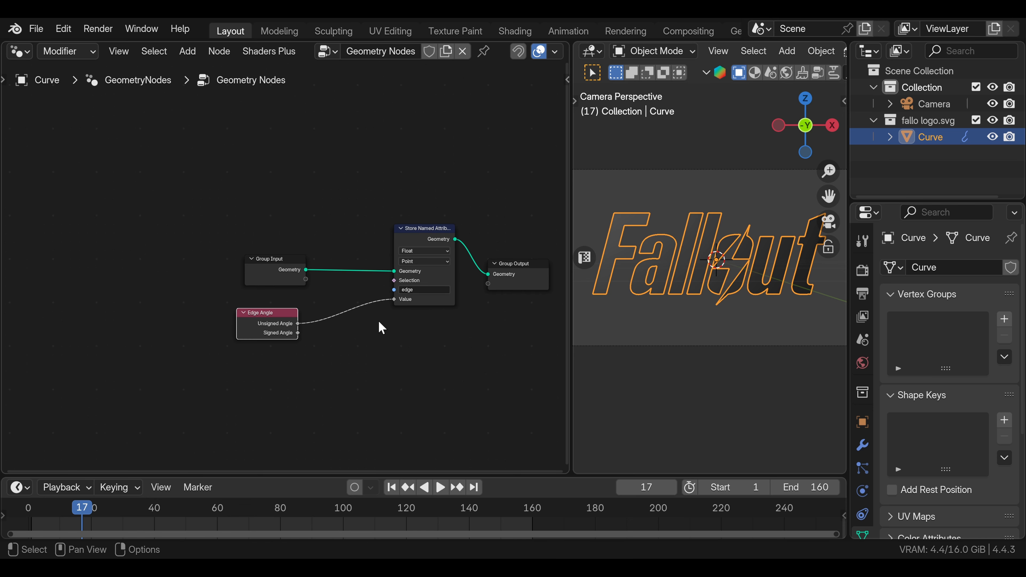
# Step: Preview the stored geometry through a Viewer node with Unsigned Angle as its value, and inspect the logo's edges up close
pyautogui.keyDown('ctrl'); pyautogui.keyDown('shift'); pyautogui.click(415, 238); pyautogui.keyUp('shift'); pyautogui.keyUp('ctrl')
pyautogui.moveTo(488, 215); pyautogui.dragTo(507, 322)
pyautogui.moveTo(298, 323); pyautogui.dragTo(487, 351)
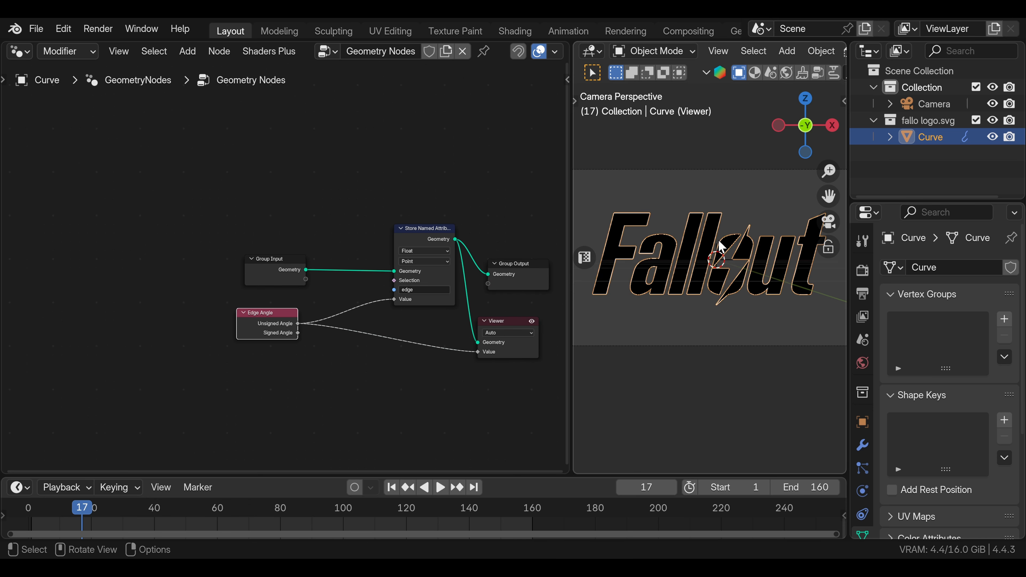
pyautogui.scroll(6, 719, 244)
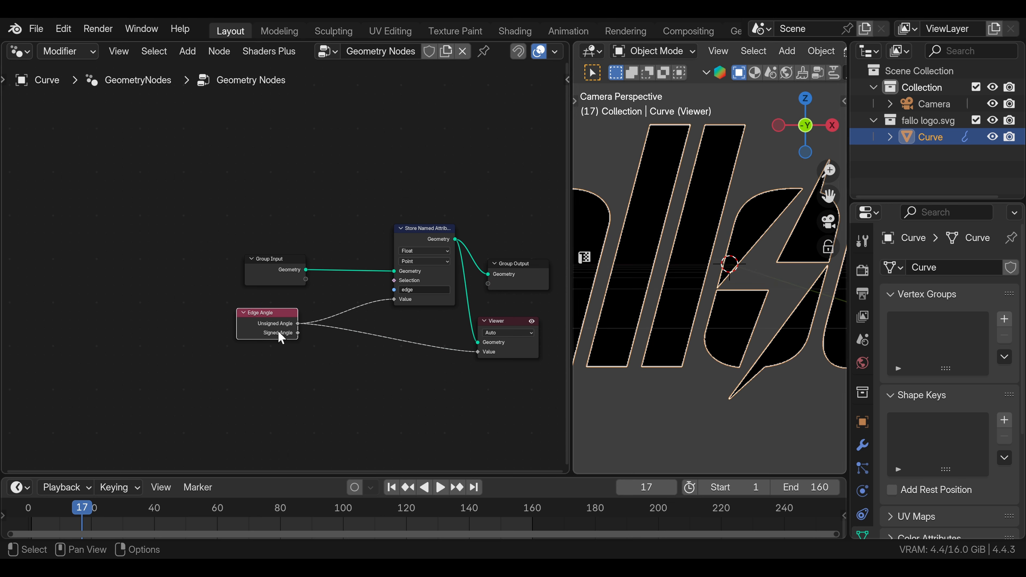
# Step: Insert a Blur Attribute node between Edge Angle and the Viewer with 21 iterations
pyautogui.scroll(-1, 278, 332)
pyautogui.keyDown('shift'); pyautogui.moveTo(275, 326); pyautogui.dragTo(233, 329, button='middle'); pyautogui.keyUp('shift')
pyautogui.moveTo(222, 329); pyautogui.dragTo(176, 368)
pyautogui.hotkey('shift', 'a')
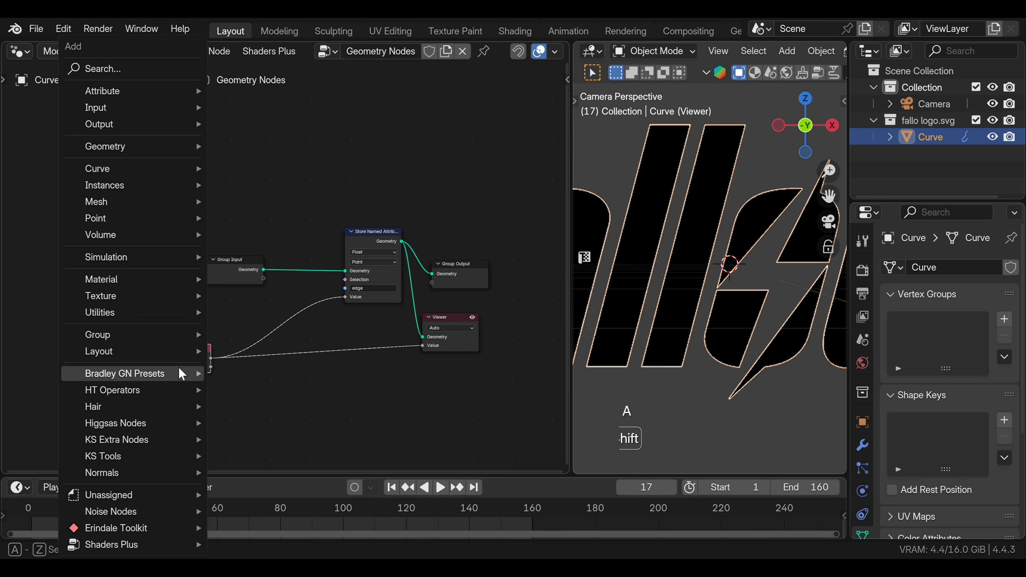
pyautogui.click(101, 69)
pyautogui.write('blur')
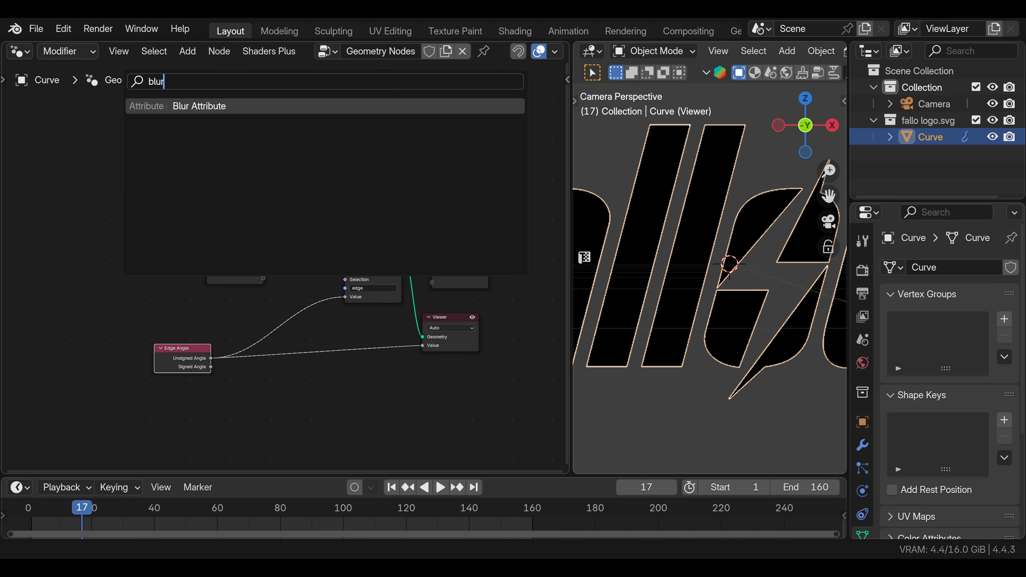
pyautogui.press('Return')
pyautogui.click(288, 348)
pyautogui.moveTo(308, 382); pyautogui.dragTo(314, 383)
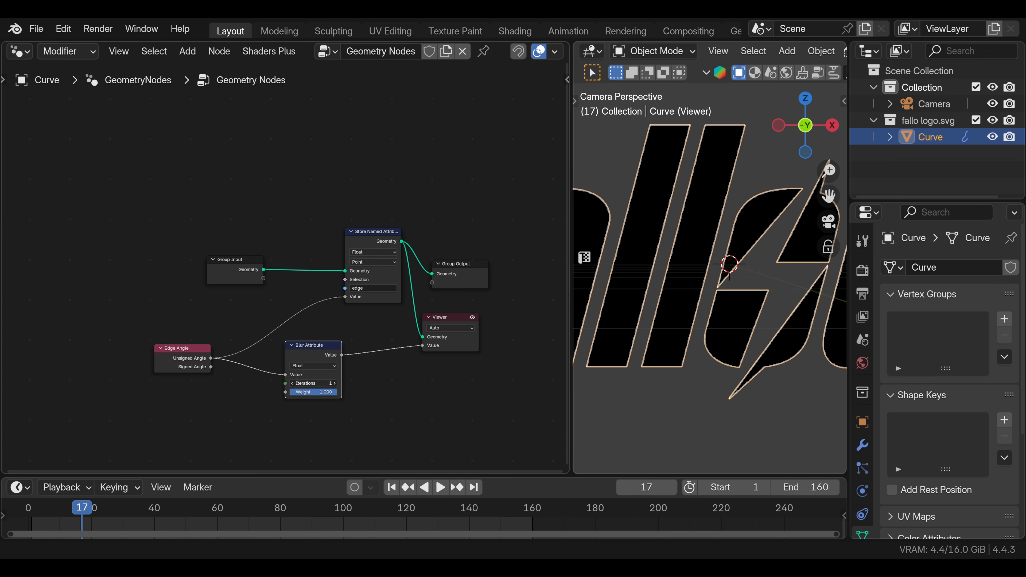
pyautogui.press('Return')
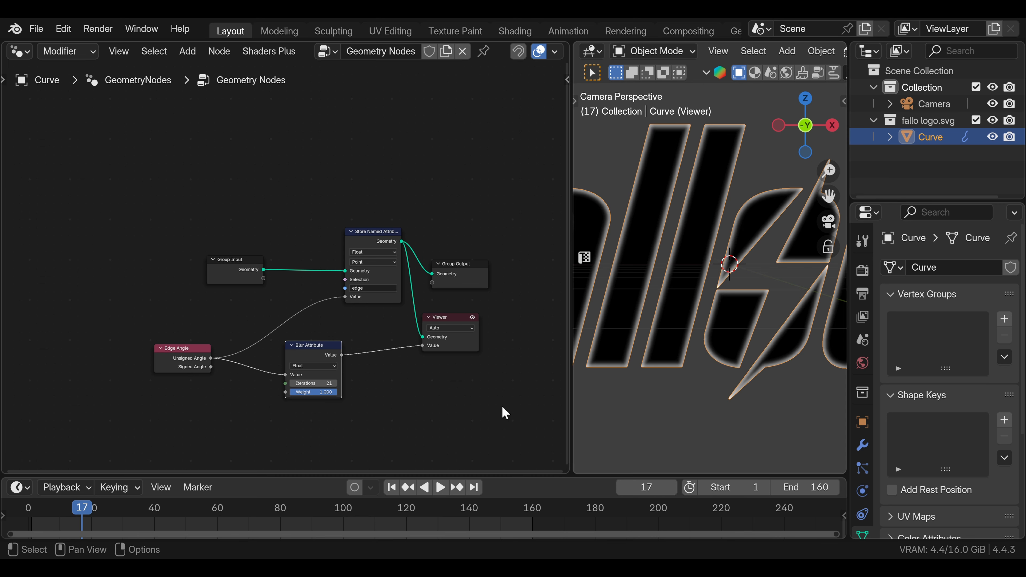
# Step: Add a Noise Texture node below Blur Attribute and preview it on the logo through the Viewer
pyautogui.scroll(-2, 384, 423)
pyautogui.moveTo(414, 326); pyautogui.dragTo(468, 332)
pyautogui.scroll(-1, 378, 390)
pyautogui.hotkey('shift', 'a')
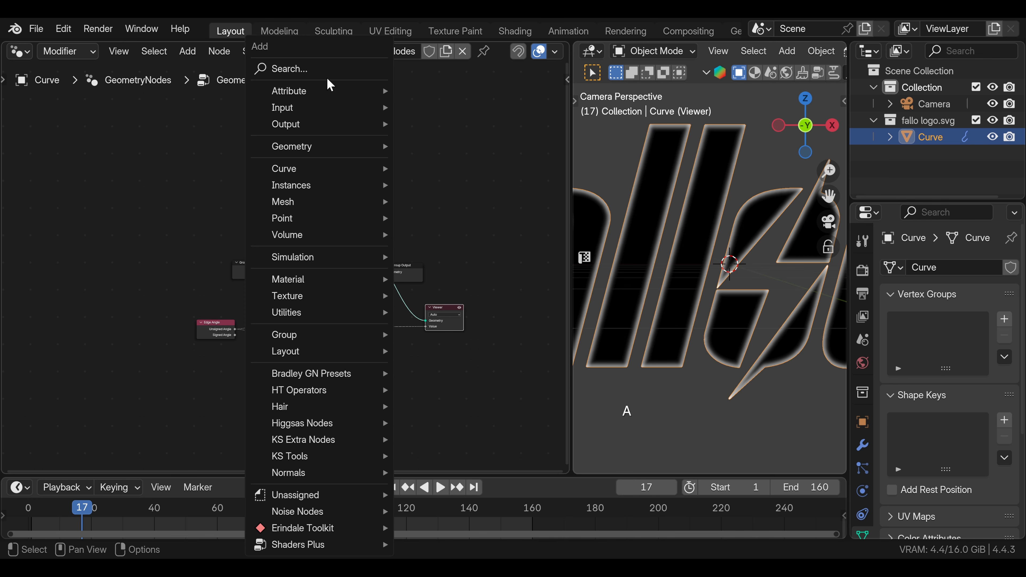
pyautogui.click(319, 69)
pyautogui.write('noise')
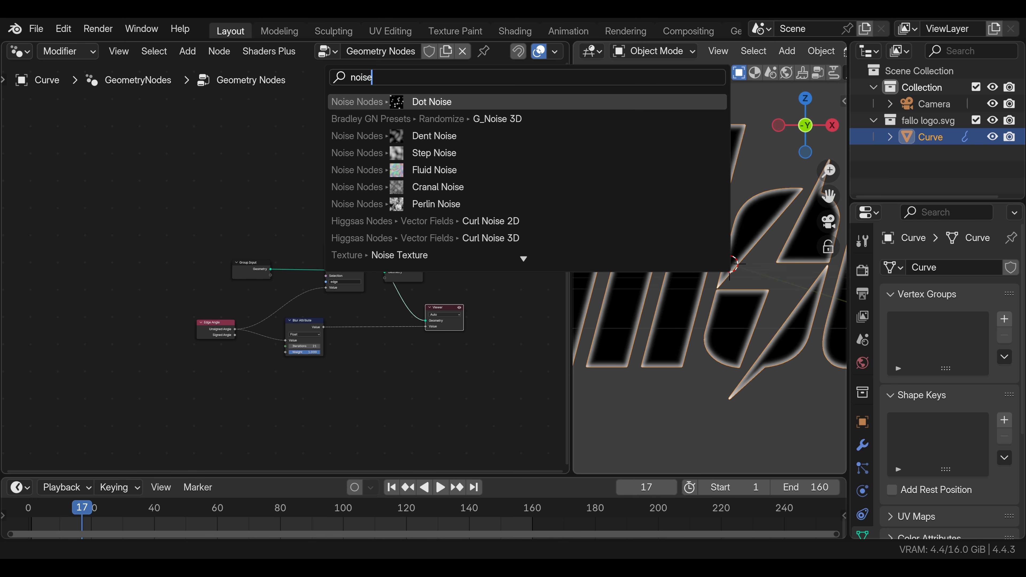
pyautogui.press('Down')
pyautogui.press('Down')
pyautogui.press('Down')
pyautogui.press('Down')
pyautogui.press('Down')
pyautogui.press('Down')
pyautogui.press('Down')
pyautogui.press('Down')
pyautogui.press('Down')
pyautogui.press('Return')
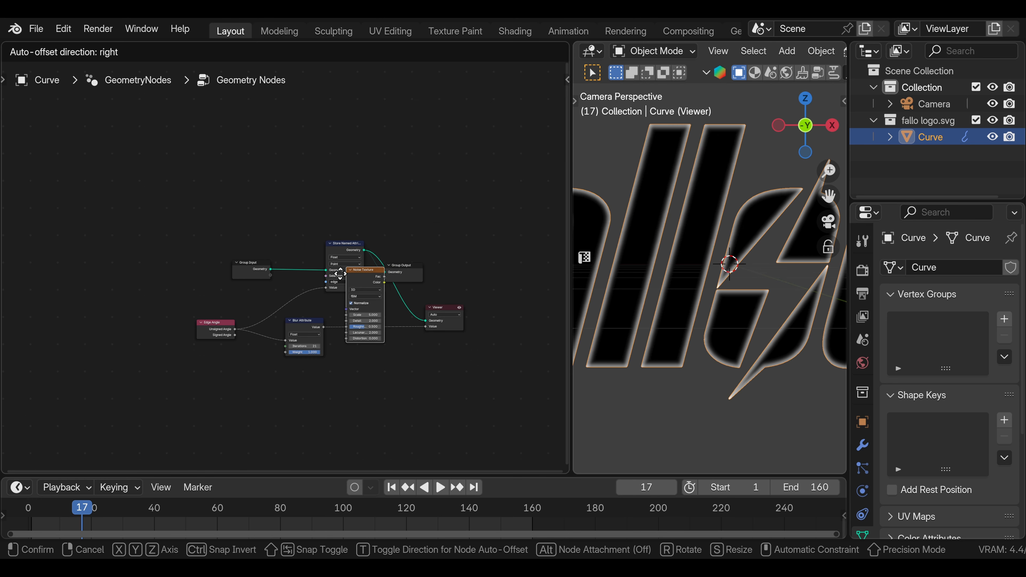
pyautogui.click(269, 378)
pyautogui.keyDown('ctrl'); pyautogui.keyDown('shift'); pyautogui.click(291, 390); pyautogui.keyUp('shift'); pyautogui.keyUp('ctrl')
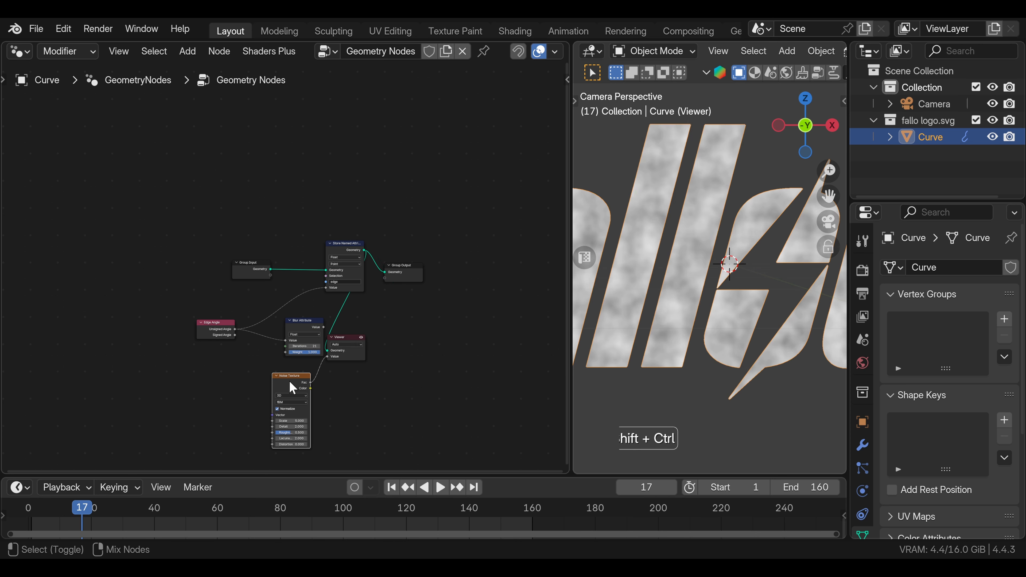
# Step: Turn off Normalize on the Noise Texture and set its Scale to 3.950
pyautogui.click(284, 410)
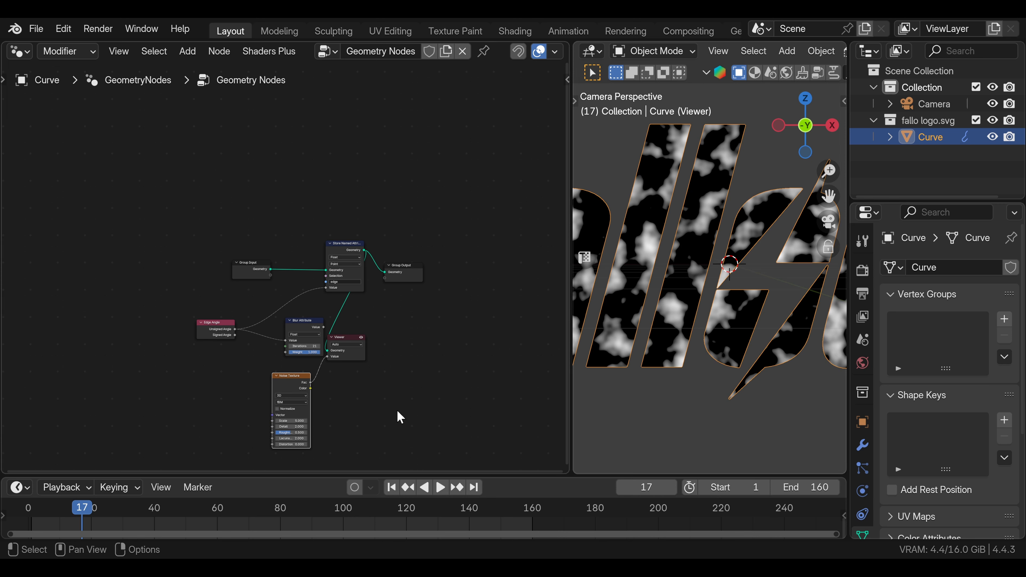
pyautogui.scroll(3, 315, 399)
pyautogui.keyDown('shift'); pyautogui.moveTo(360, 439); pyautogui.dragTo(361, 359, button='middle'); pyautogui.keyUp('shift')
pyautogui.scroll(2, 351, 366)
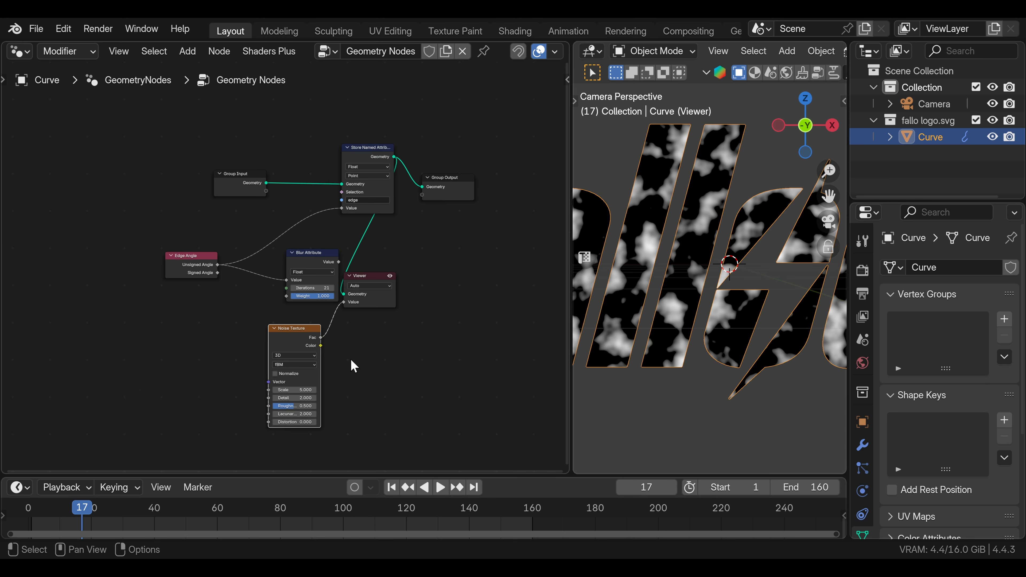
pyautogui.keyDown('shift'); pyautogui.moveTo(309, 401); pyautogui.dragTo(281, 402); pyautogui.keyUp('shift')
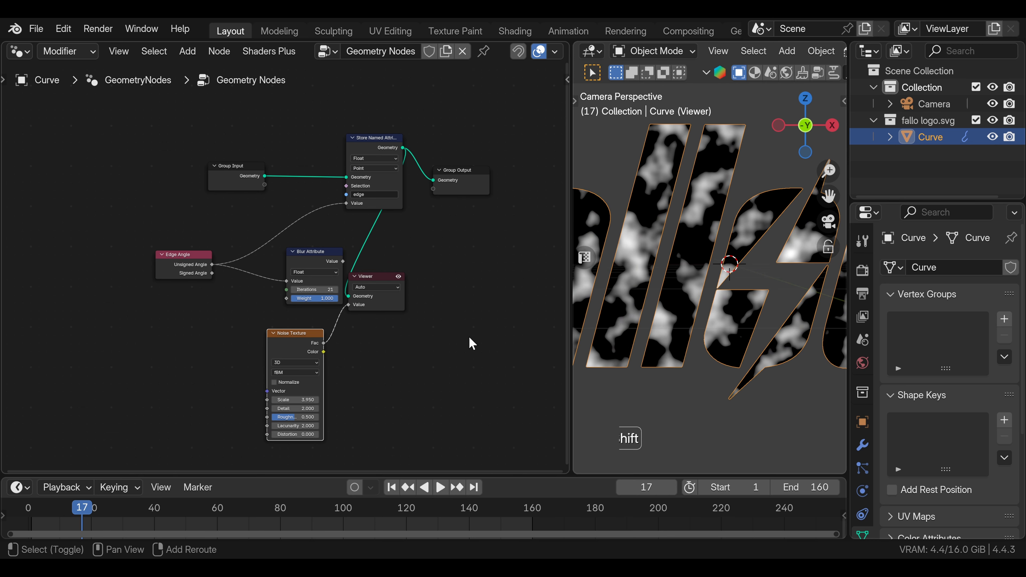
# Step: Lower the Noise Texture's settings to Scale 3.620, Detail 1.920, Roughness 0.476 and Lacunarity 1.810 while viewing the whole logo
pyautogui.scroll(-1, 629, 298)
pyautogui.scroll(-2, 626, 292)
pyautogui.keyDown('shift'); pyautogui.moveTo(626, 293); pyautogui.dragTo(707, 285, button='middle'); pyautogui.keyUp('shift')
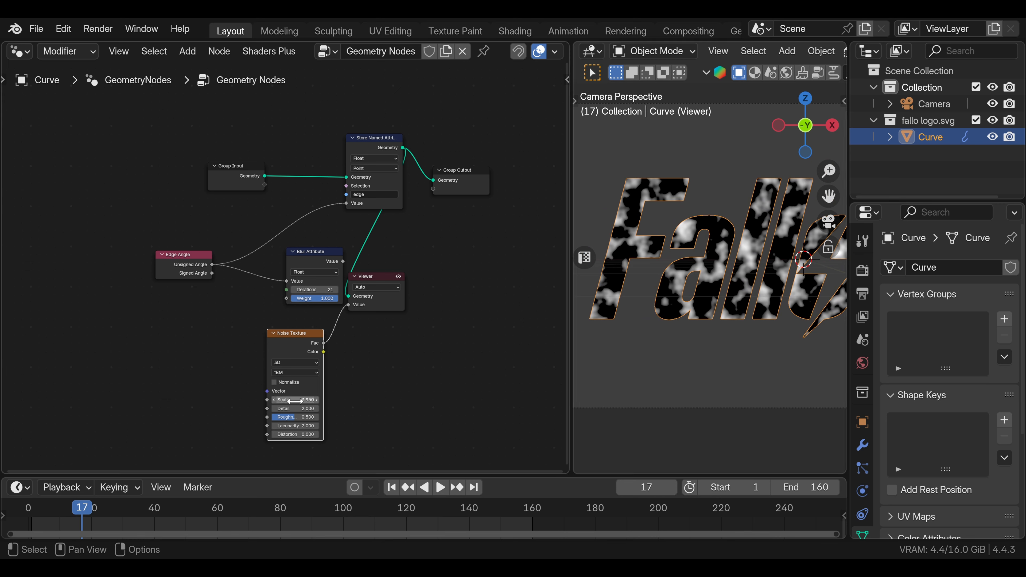
pyautogui.keyDown('shift'); pyautogui.moveTo(295, 400); pyautogui.dragTo(283, 400); pyautogui.keyUp('shift')
# Step: Add a Math node set to Add that sums the Blur Attribute value and the Noise Texture factor, and preview it through the Viewer
pyautogui.moveTo(289, 265); pyautogui.dragTo(338, 268)
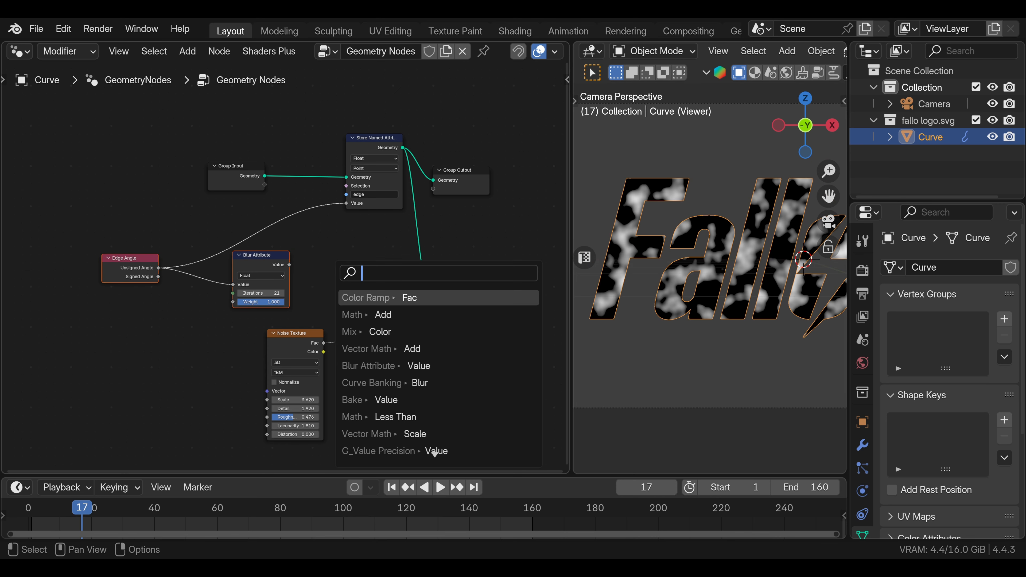
pyautogui.press('Return')
pyautogui.click(339, 327)
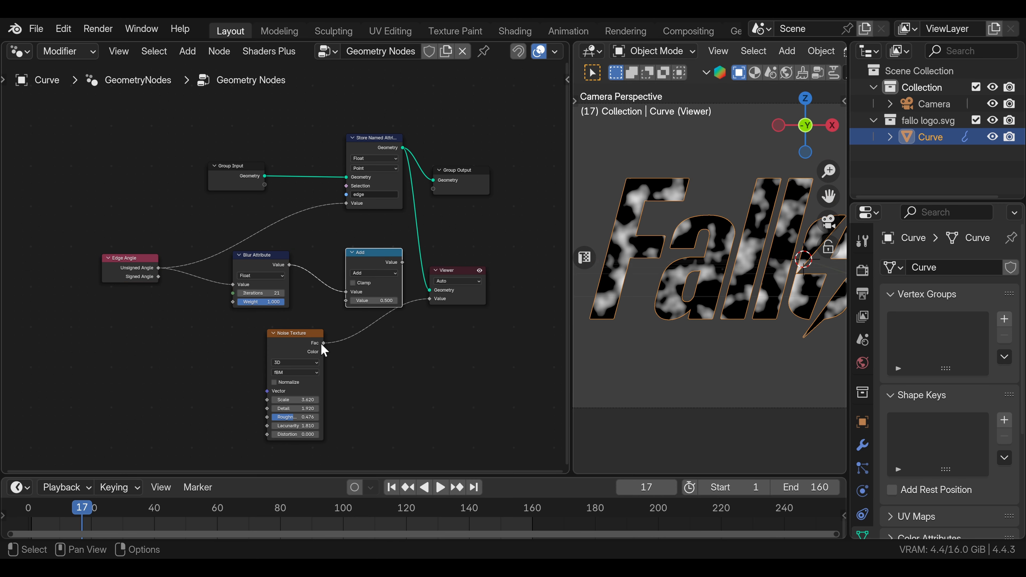
pyautogui.moveTo(324, 343); pyautogui.dragTo(346, 305)
pyautogui.keyDown('ctrl'); pyautogui.keyDown('shift'); pyautogui.click(363, 262); pyautogui.keyUp('shift'); pyautogui.keyUp('ctrl')
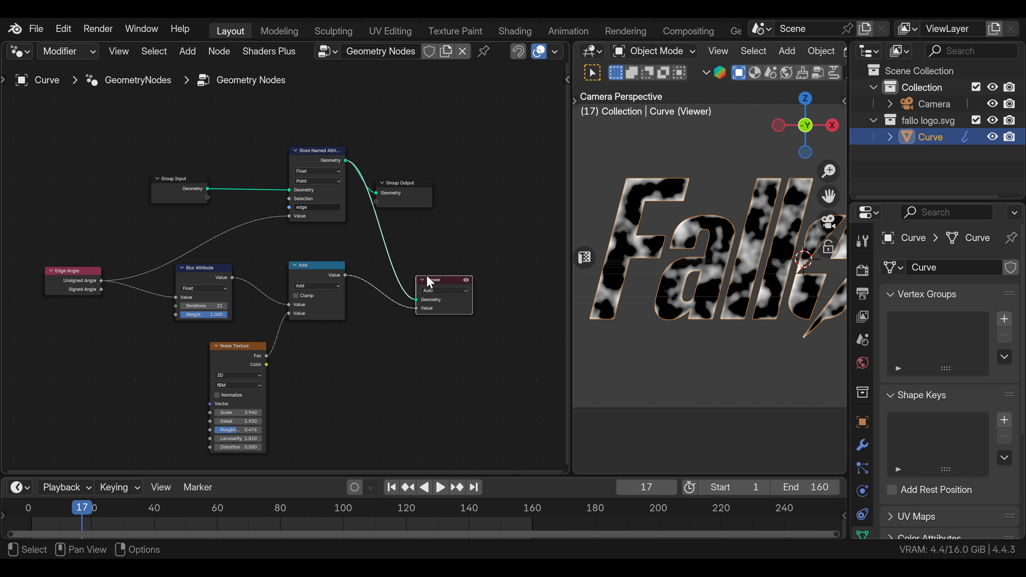
# Step: Duplicate the Add node in front of the Viewer and change the copy's operation to Multiply Add
pyautogui.moveTo(427, 275); pyautogui.dragTo(461, 270)
pyautogui.click(311, 270)
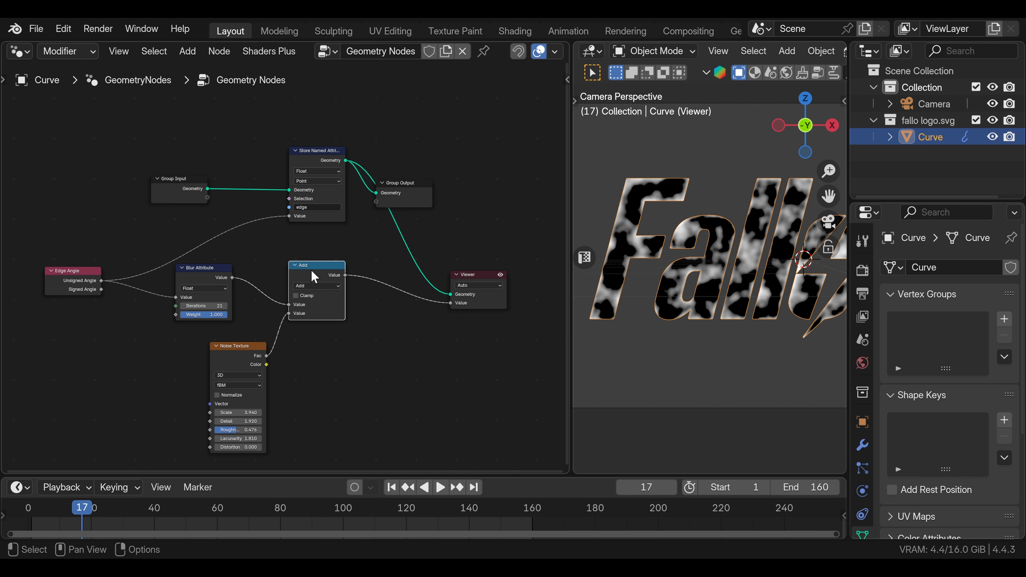
pyautogui.hotkey('shift', 'd')
pyautogui.click(387, 273)
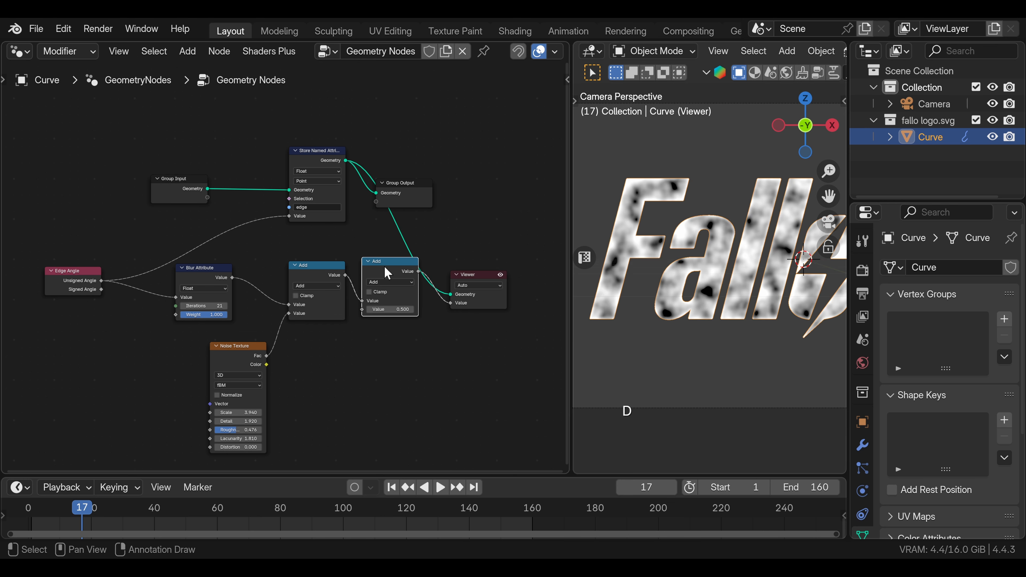
pyautogui.click(389, 282)
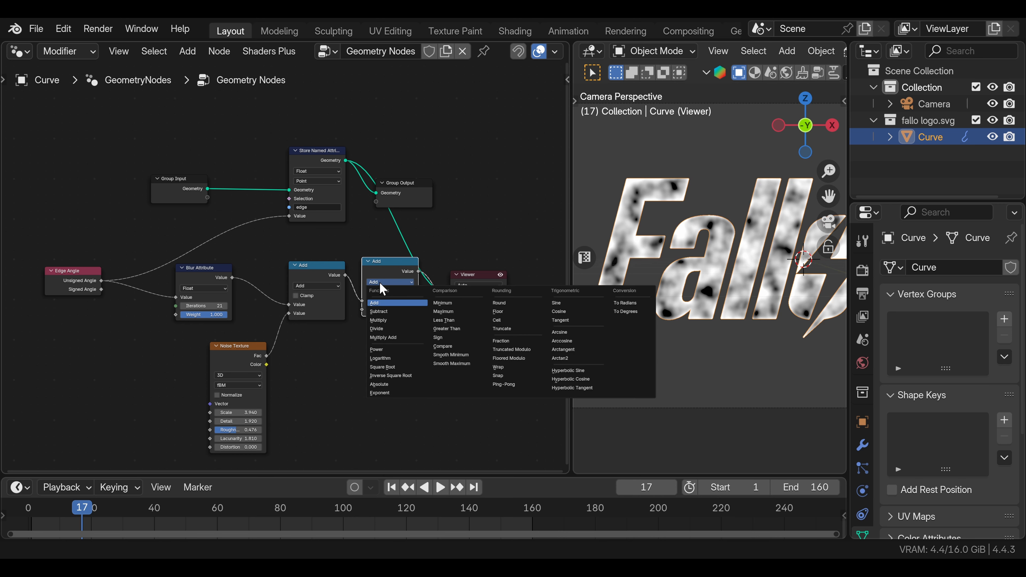
pyautogui.click(376, 338)
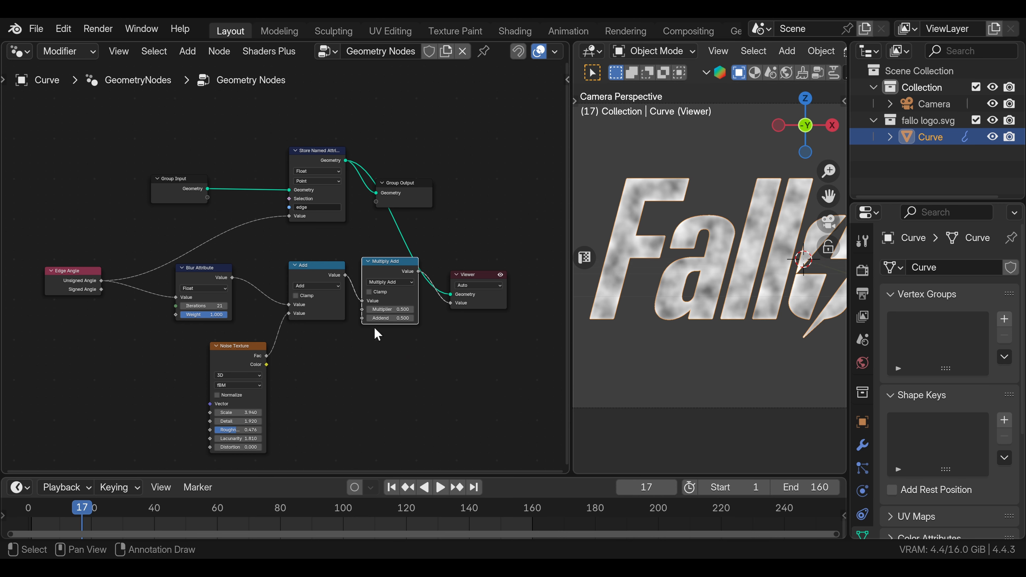
# Step: Set the Multiply Add node's Multiplier to -10 and its Addend to 4.100
pyautogui.click(380, 309)
pyautogui.write('-10')
pyautogui.press('Return')
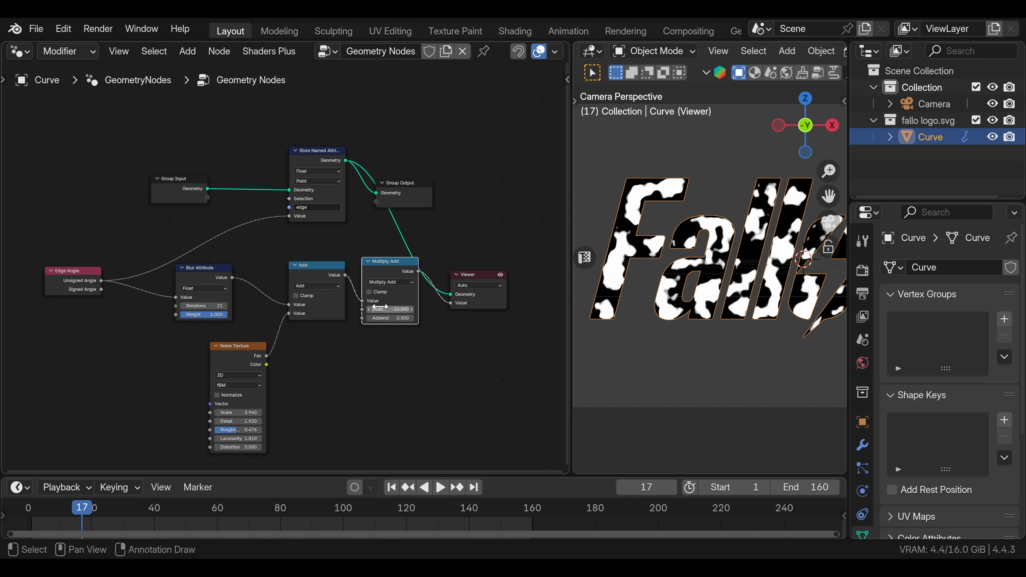
pyautogui.keyDown('shift'); pyautogui.moveTo(381, 318); pyautogui.dragTo(449, 318); pyautogui.keyUp('shift')
pyautogui.moveTo(267, 355); pyautogui.dragTo(362, 300)
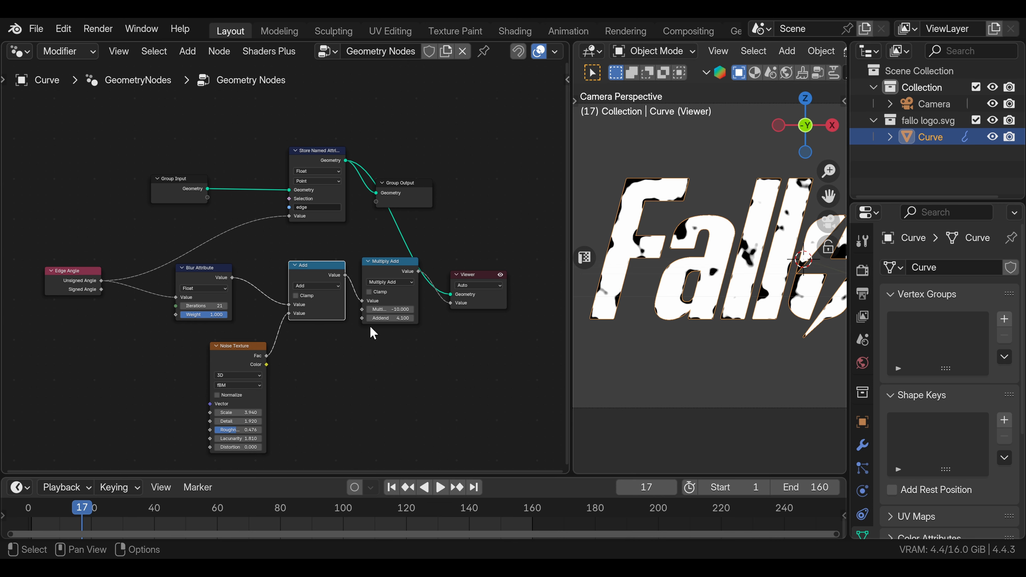
# Step: Insert a Mix node between Blur Attribute and Add, and mute the Add node
pyautogui.moveTo(248, 344); pyautogui.dragTo(172, 359)
pyautogui.moveTo(211, 274); pyautogui.dragTo(201, 274)
pyautogui.hotkey('shift', 'a')
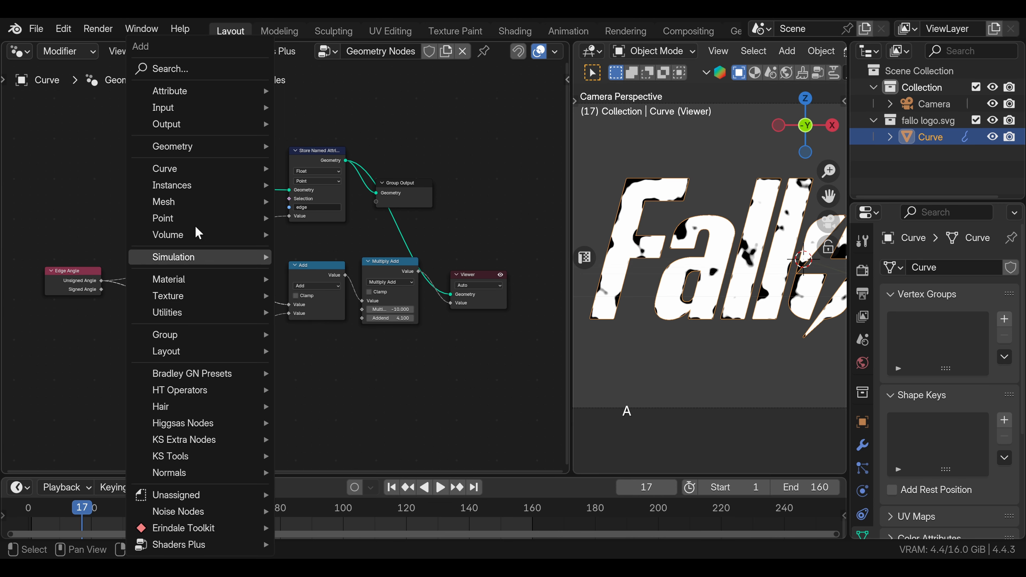
pyautogui.click(195, 71)
pyautogui.write('mix')
pyautogui.press('Return')
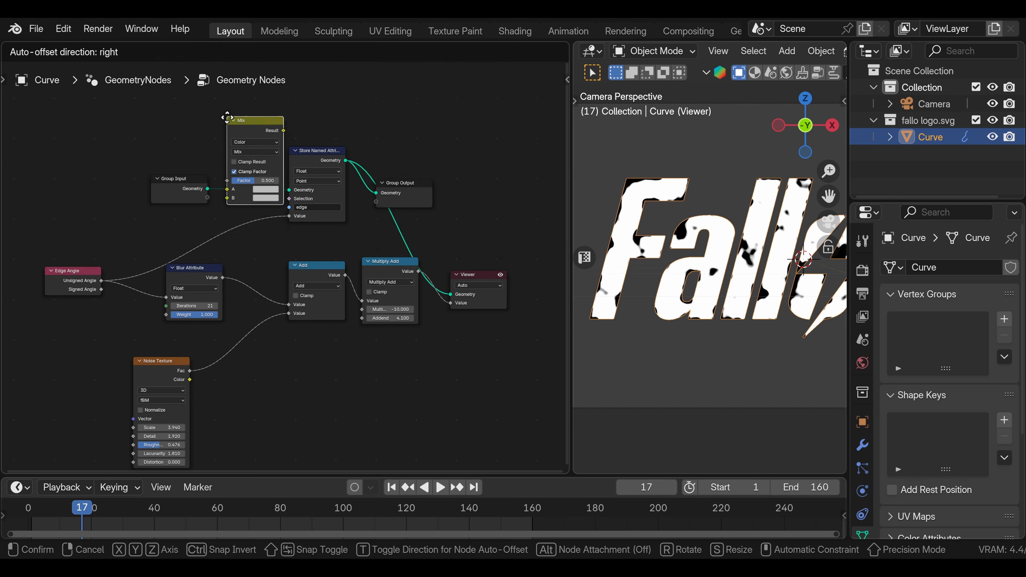
pyautogui.click(244, 244)
pyautogui.click(331, 267)
pyautogui.press('m')
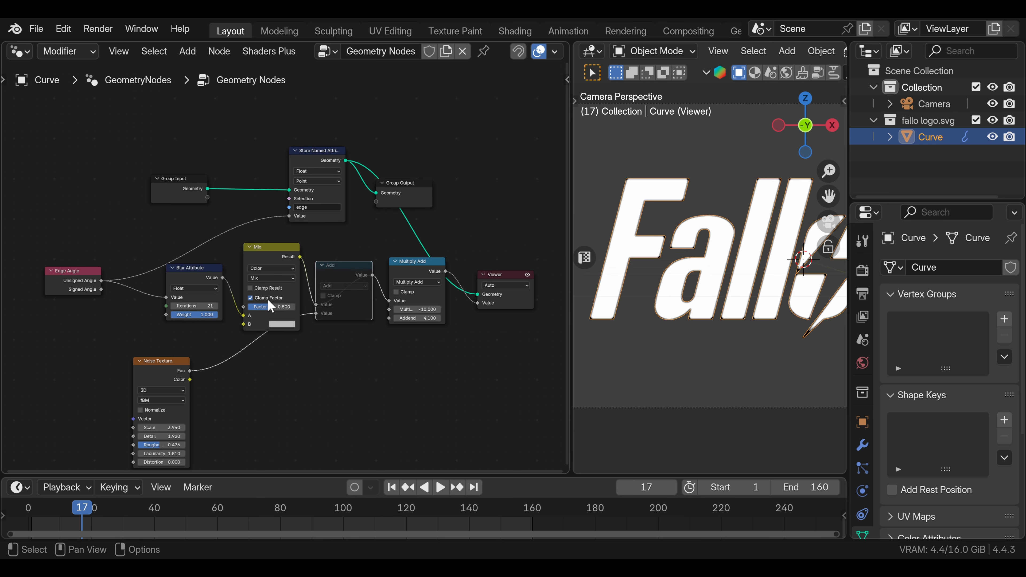
# Step: Set the Mix node to Color with Linear Light blending and Factor 0.271, feed the noise into B, and set the Addend to -0.200
pyautogui.click(277, 278)
pyautogui.click(320, 306)
pyautogui.moveTo(189, 371); pyautogui.dragTo(263, 307)
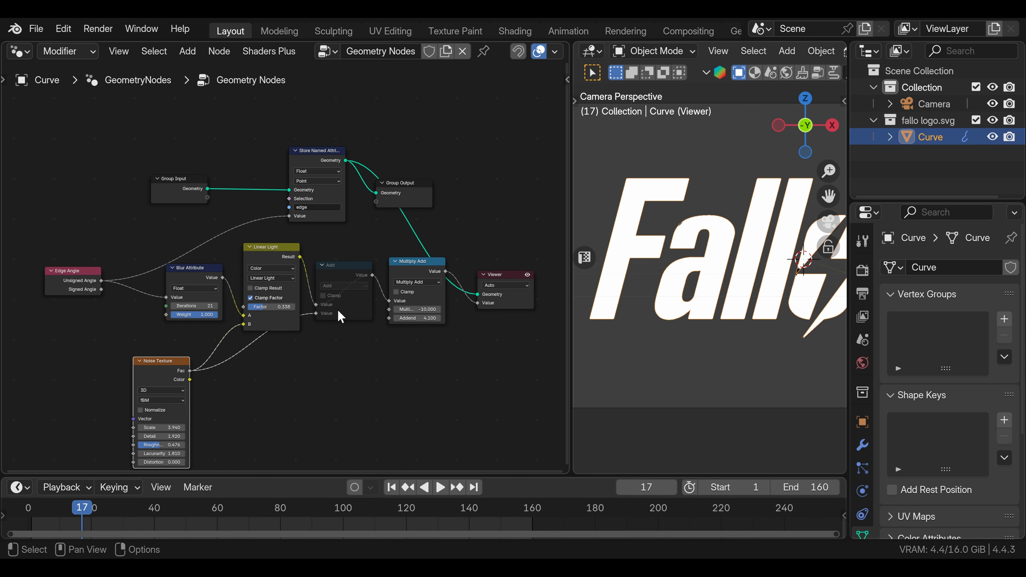
pyautogui.keyDown('shift'); pyautogui.moveTo(417, 318); pyautogui.dragTo(261, 307); pyautogui.keyUp('shift')
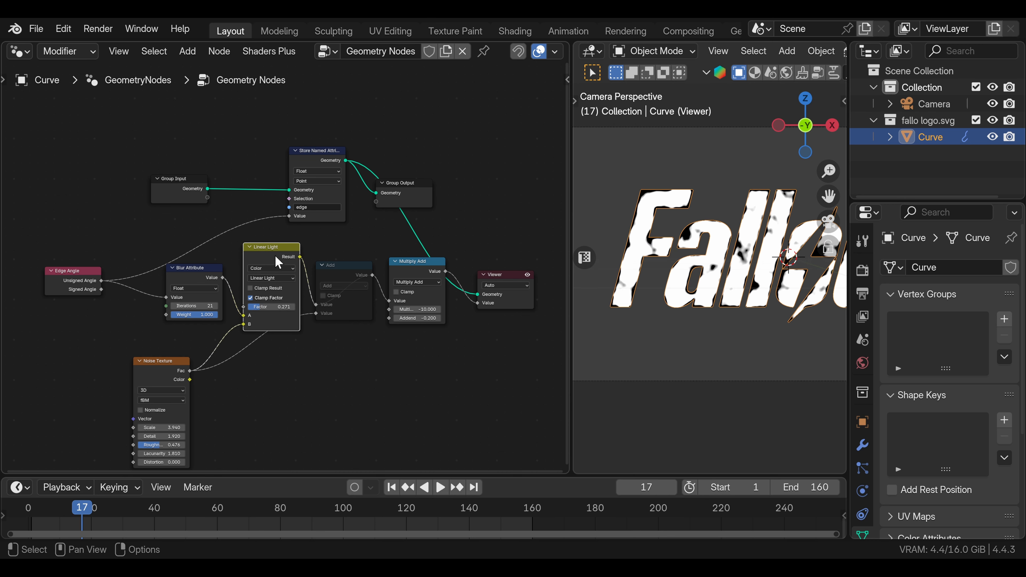
# Step: Detach the Linear Light node from the chain, re-enable the Add node, and set the Multiply Add Addend to 0.920
pyautogui.keyDown('alt'); pyautogui.moveTo(273, 252); pyautogui.dragTo(273, 377); pyautogui.keyUp('alt')
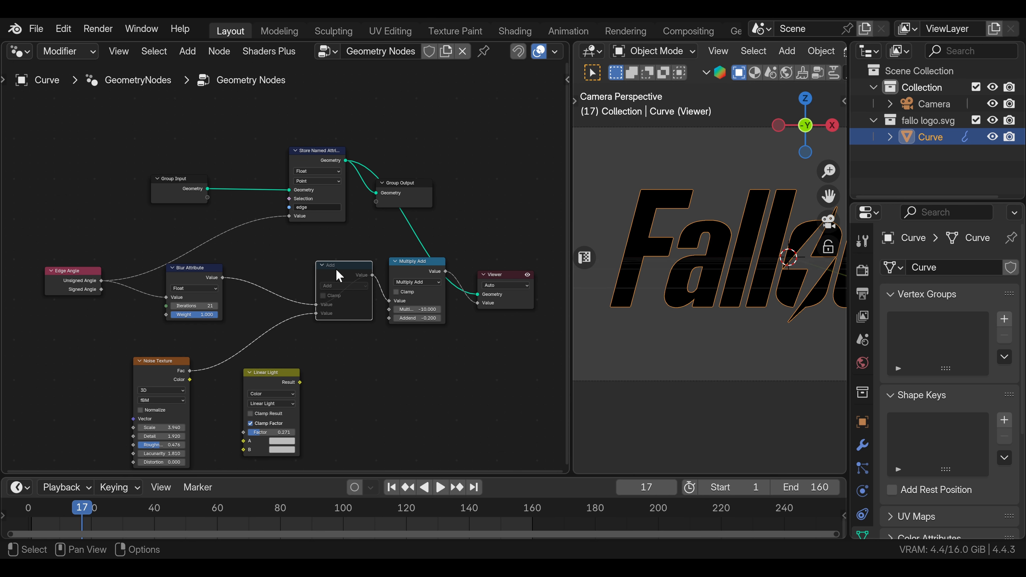
pyautogui.press('m')
pyautogui.moveTo(332, 268); pyautogui.dragTo(310, 273)
pyautogui.moveTo(404, 318); pyautogui.dragTo(450, 318)
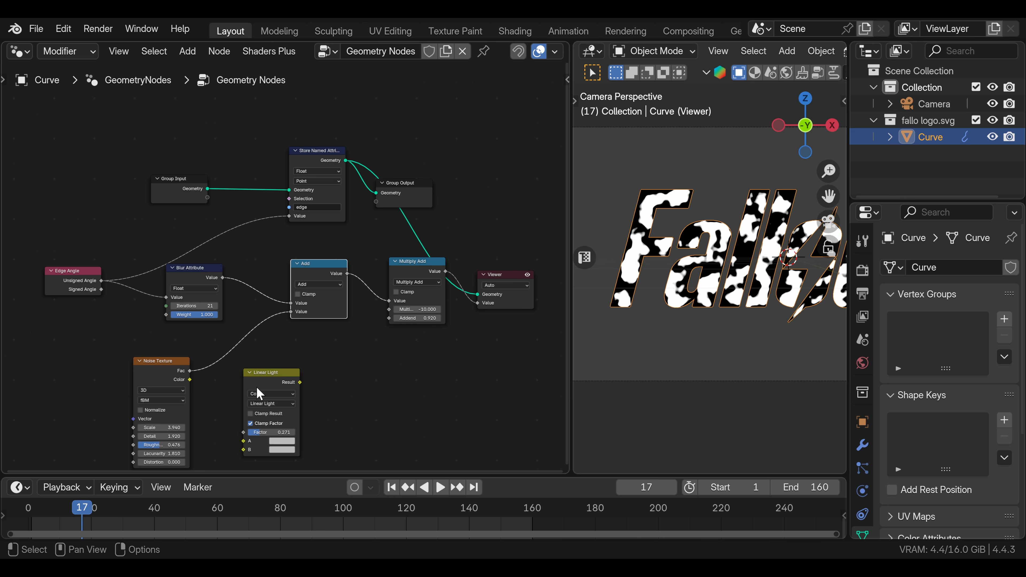
# Step: Duplicate the Noise Texture below the original and blend both through Linear Light into the Add node's second value
pyautogui.moveTo(225, 374); pyautogui.dragTo(276, 275, button='middle')
pyautogui.click(203, 271)
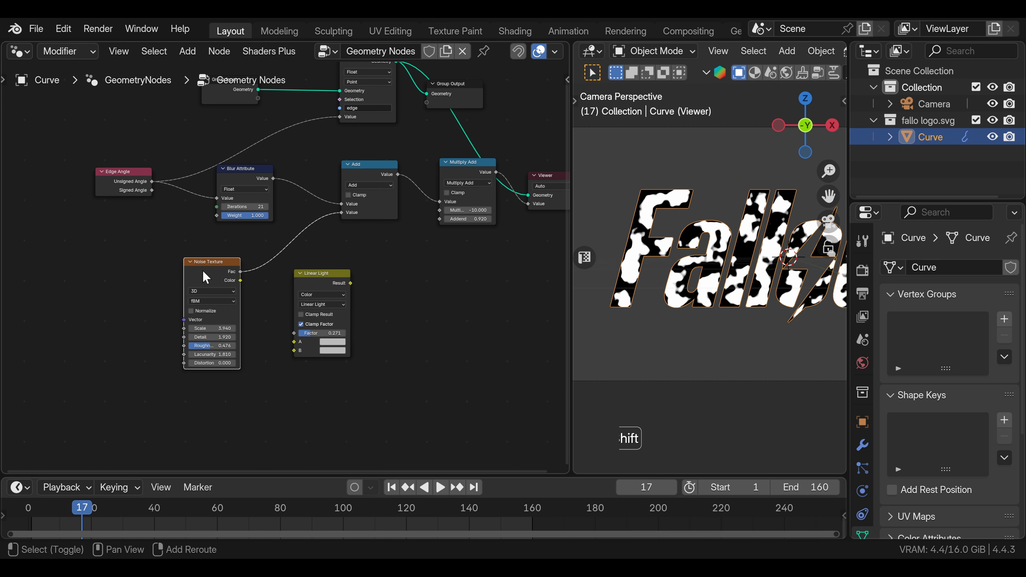
pyautogui.hotkey('shift', 'd')
pyautogui.click(202, 392)
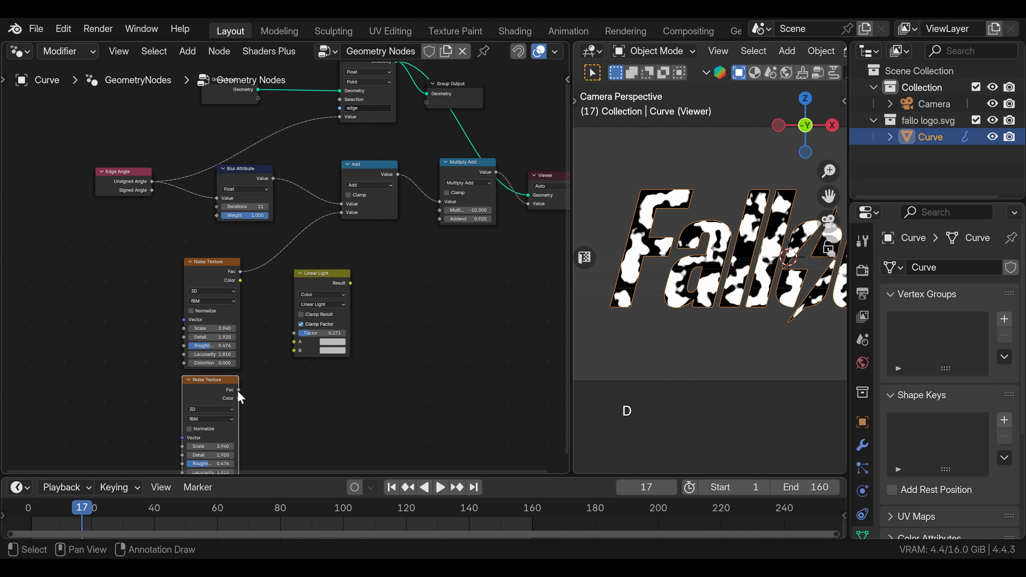
pyautogui.moveTo(239, 390); pyautogui.dragTo(295, 351)
pyautogui.moveTo(240, 272); pyautogui.dragTo(294, 342)
pyautogui.moveTo(350, 283); pyautogui.dragTo(341, 212)
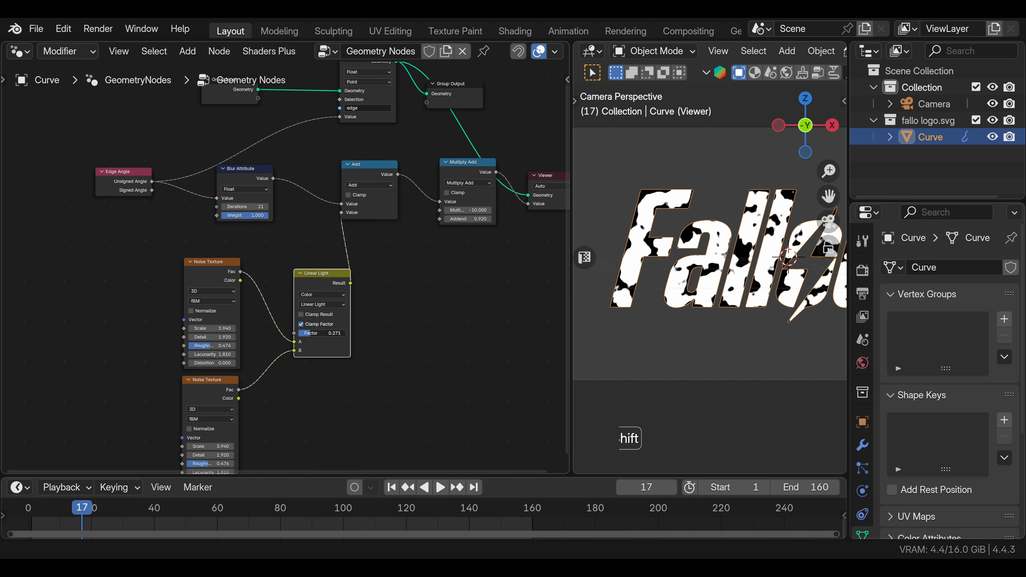
# Step: Set the duplicated Noise Texture to Scale 14.340, Detail 3 and Roughness 0.506, and the Linear Light Factor to 0.094
pyautogui.moveTo(312, 333); pyautogui.dragTo(304, 333)
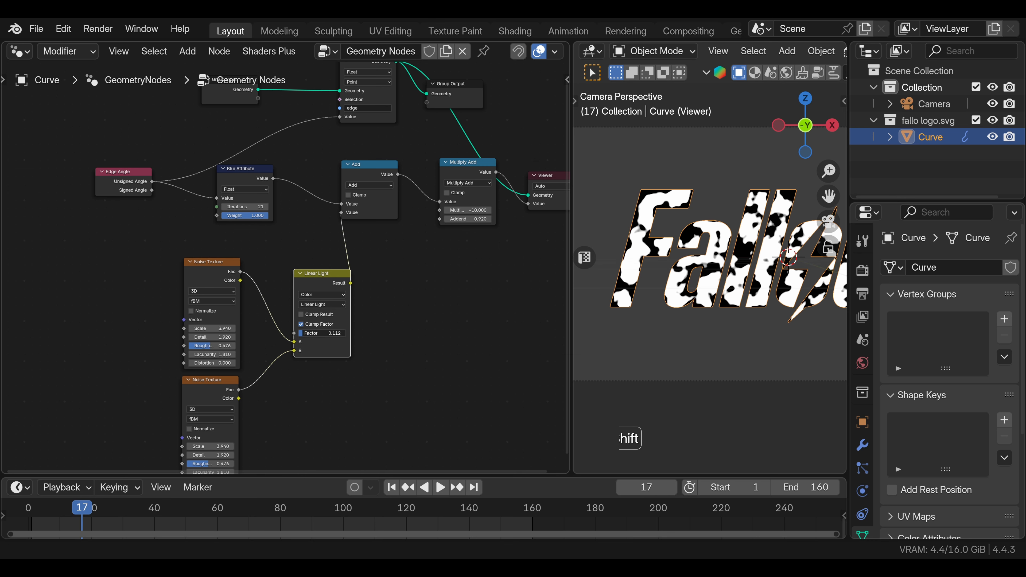
pyautogui.scroll(-1, 252, 404)
pyautogui.moveTo(238, 404); pyautogui.dragTo(242, 380, button='middle')
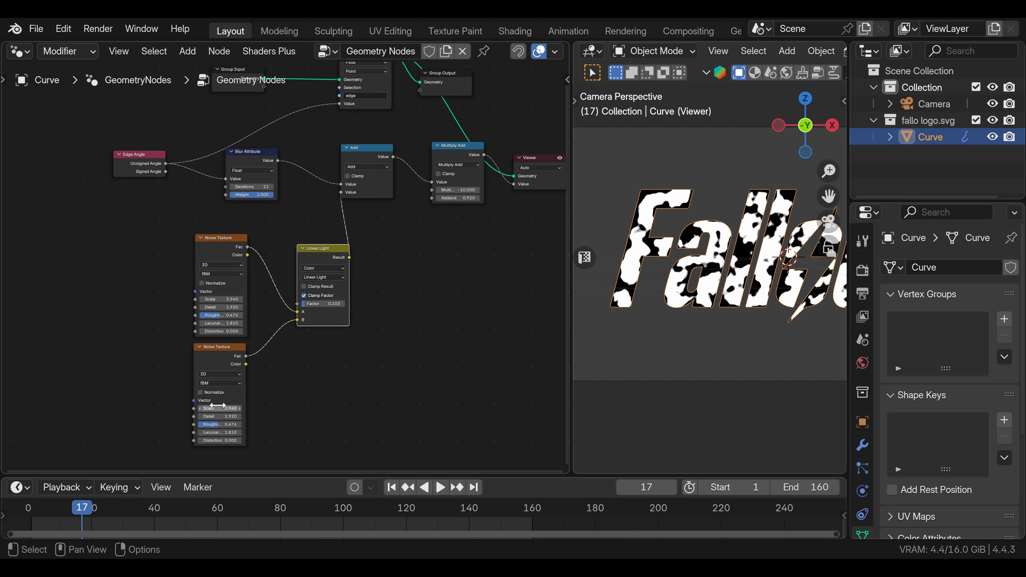
pyautogui.moveTo(219, 407); pyautogui.dragTo(307, 408)
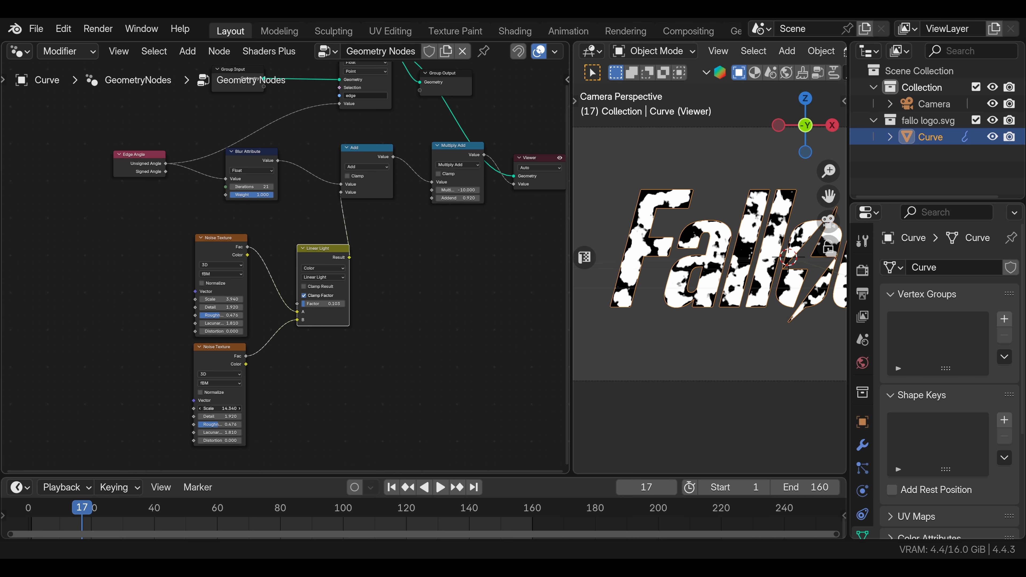
pyautogui.keyDown('shift'); pyautogui.moveTo(227, 418); pyautogui.dragTo(229, 425); pyautogui.keyUp('shift')
pyautogui.click(227, 417)
pyautogui.write('3')
pyautogui.press('Return')
pyautogui.scroll(10, 728, 276)
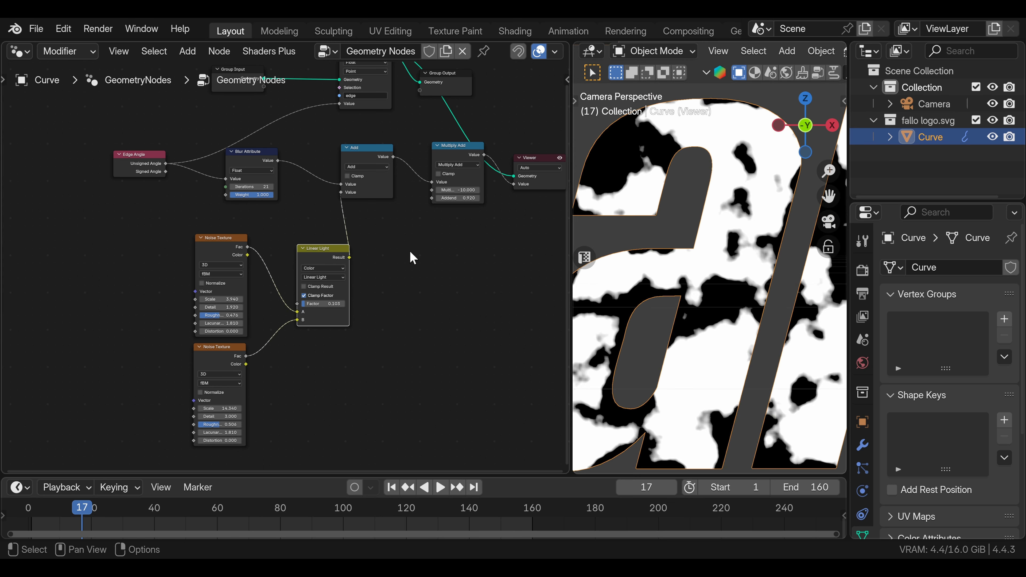
pyautogui.keyDown('shift'); pyautogui.moveTo(328, 310); pyautogui.dragTo(322, 310); pyautogui.keyUp('shift')
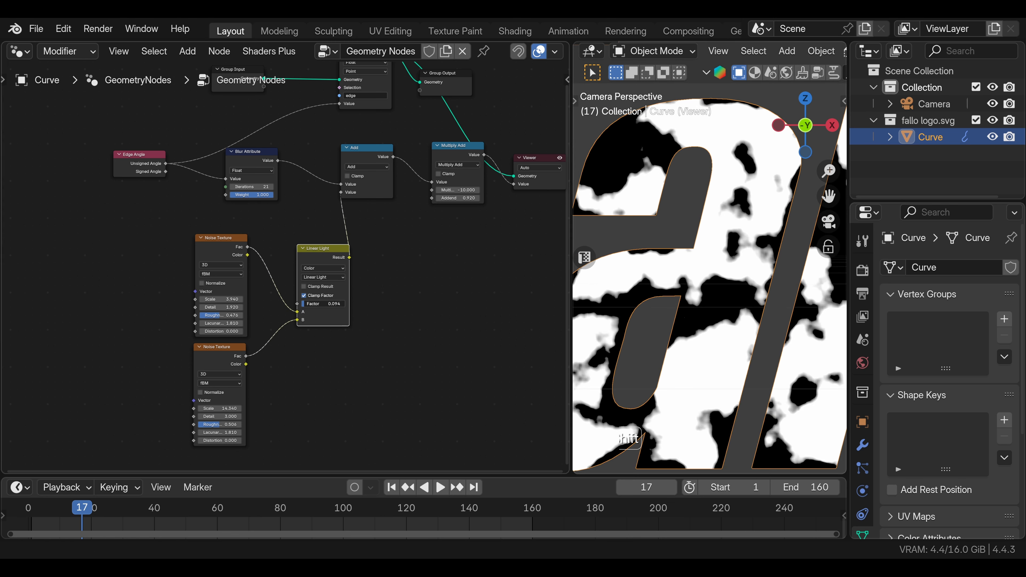
# Step: Switch the duplicated Noise Texture to 4D, drive its W value with #frame/1000, and play the animation
pyautogui.click(208, 374)
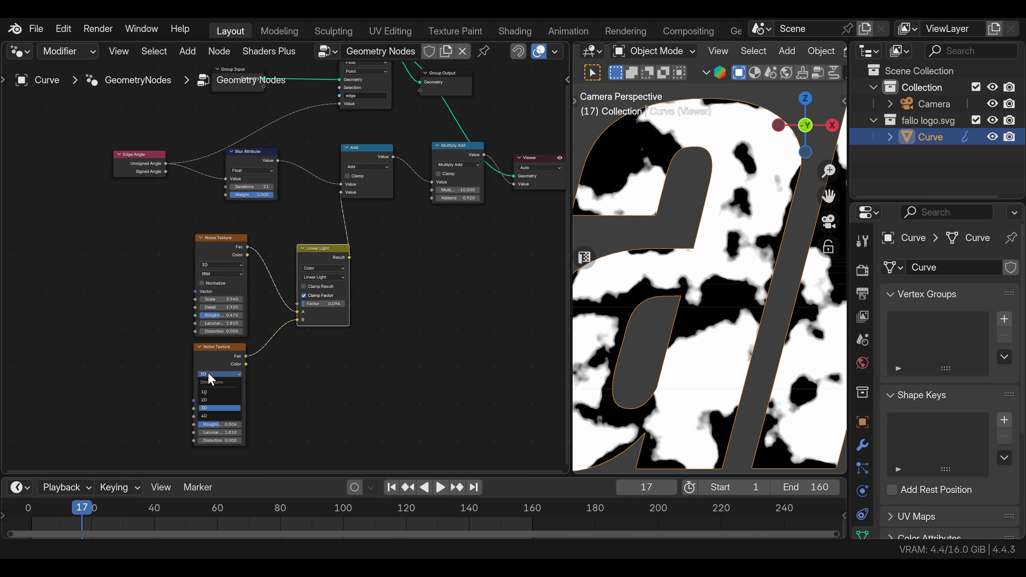
pyautogui.click(208, 415)
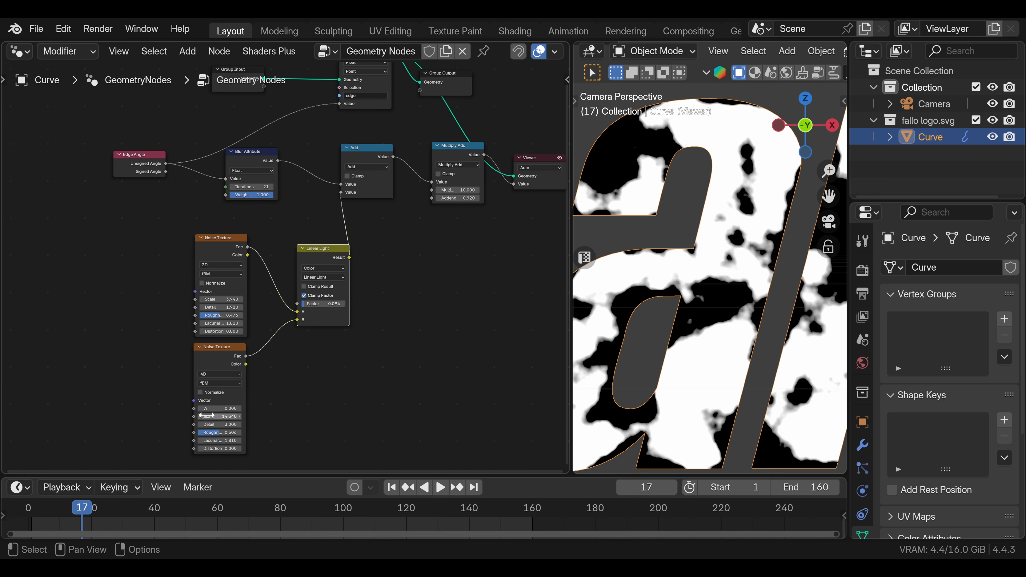
pyautogui.click(218, 408)
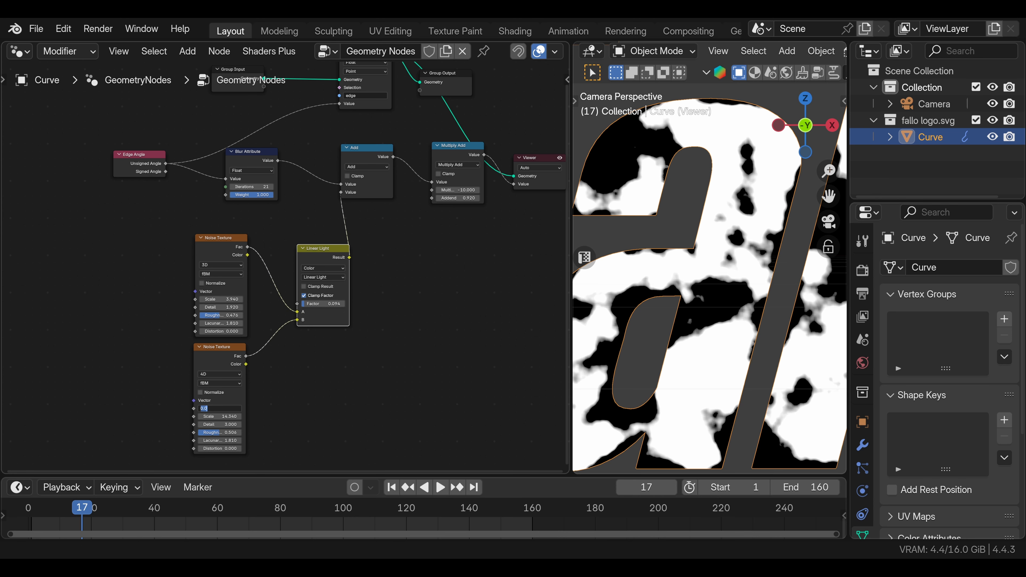
pyautogui.write('#frame/1000')
pyautogui.press('Return')
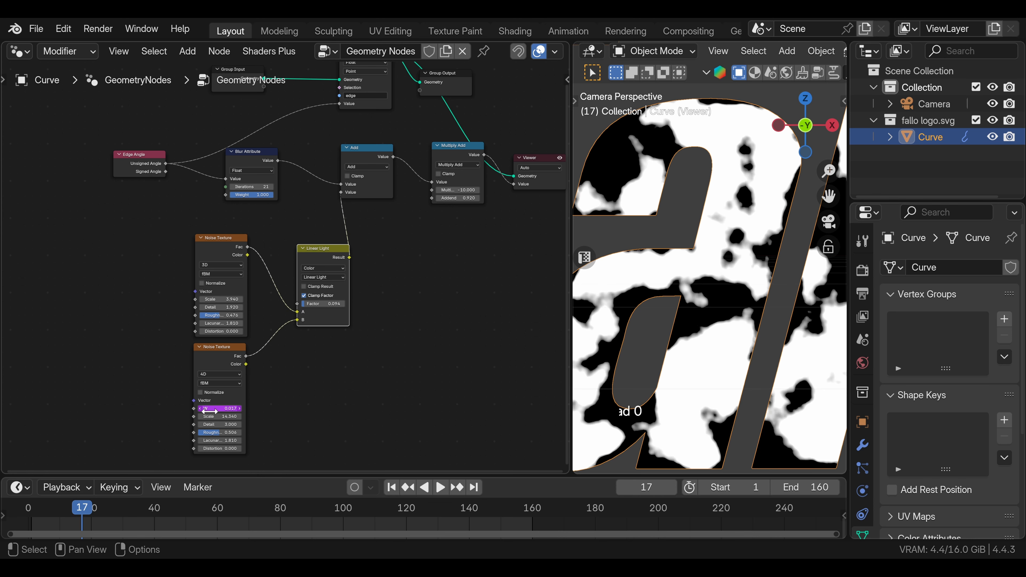
pyautogui.press('space')
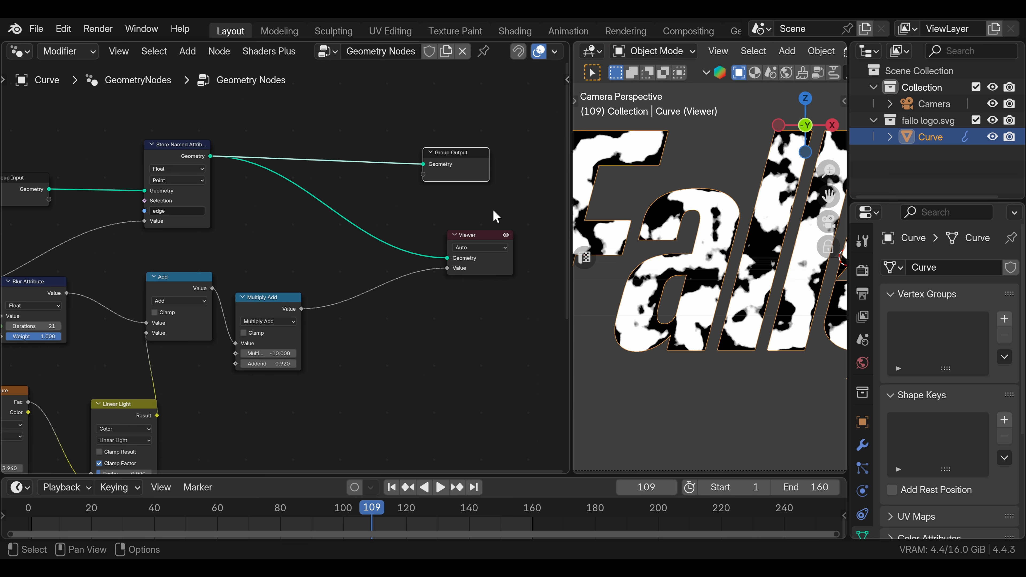
# Step: Move the Group Output farther from the Store Named Attribute node and delete the Viewer node
pyautogui.keyDown('shift'); pyautogui.moveTo(492, 210); pyautogui.dragTo(321, 277, button='middle'); pyautogui.keyUp('shift')
pyautogui.moveTo(339, 219); pyautogui.dragTo(472, 201)
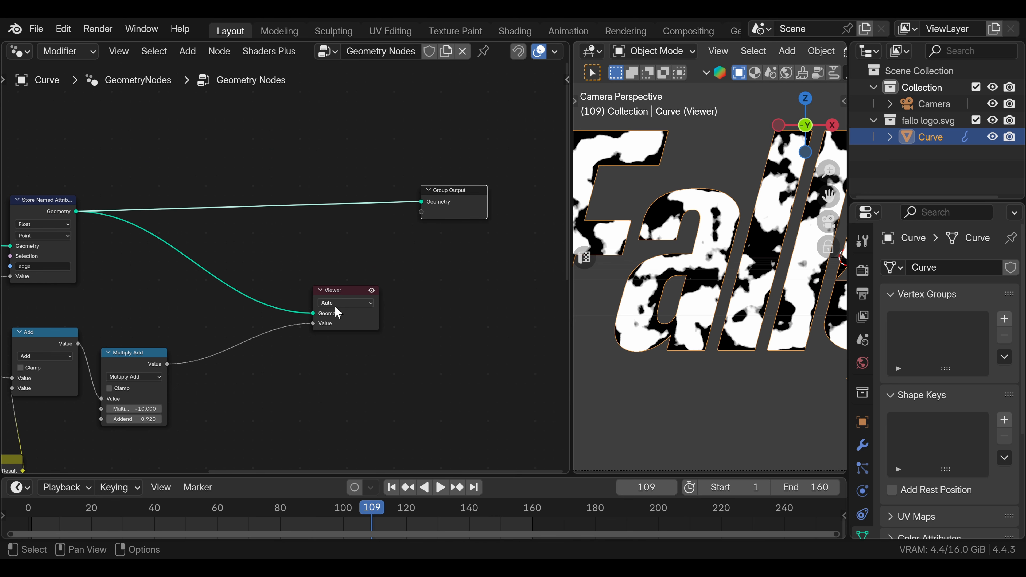
pyautogui.click(349, 296)
pyautogui.press('x')
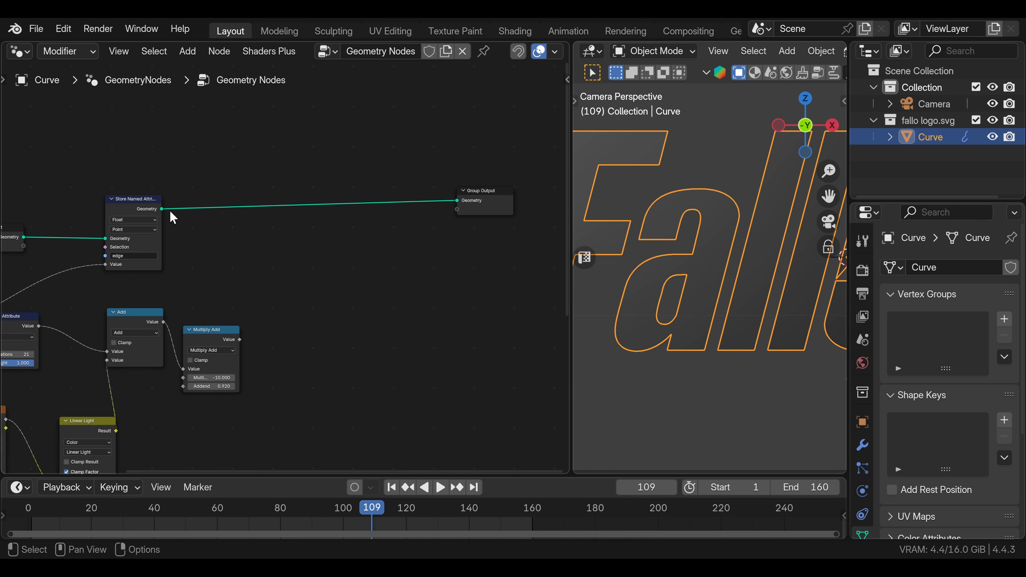
# Step: Add a Distribute Points on Faces node and connect the Store Named Attribute geometry to its Mesh input
pyautogui.hotkey('shift', 'a')
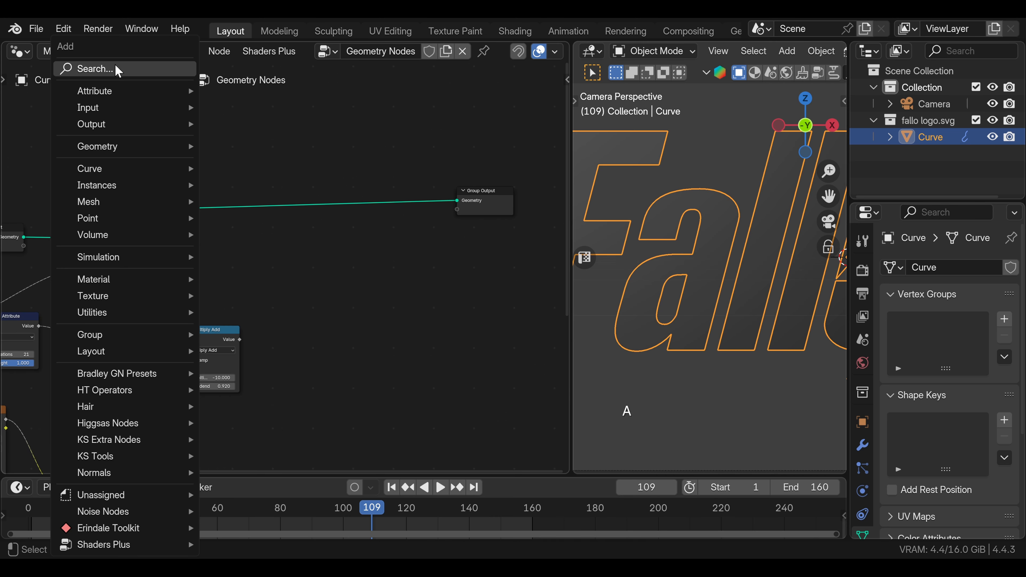
pyautogui.write('d')
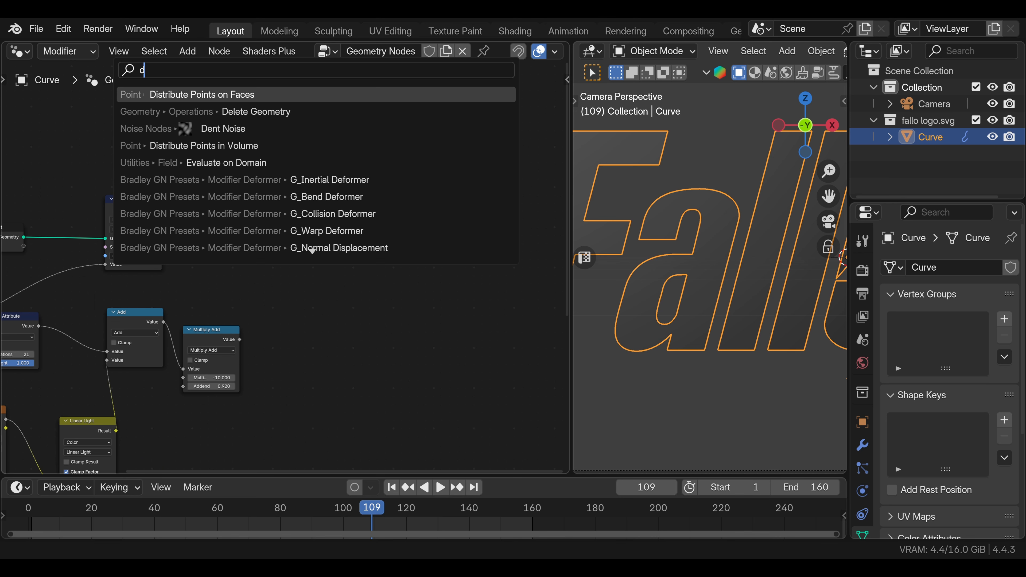
pyautogui.click(201, 94)
pyautogui.click(222, 226)
pyautogui.moveTo(161, 209); pyautogui.dragTo(223, 276)
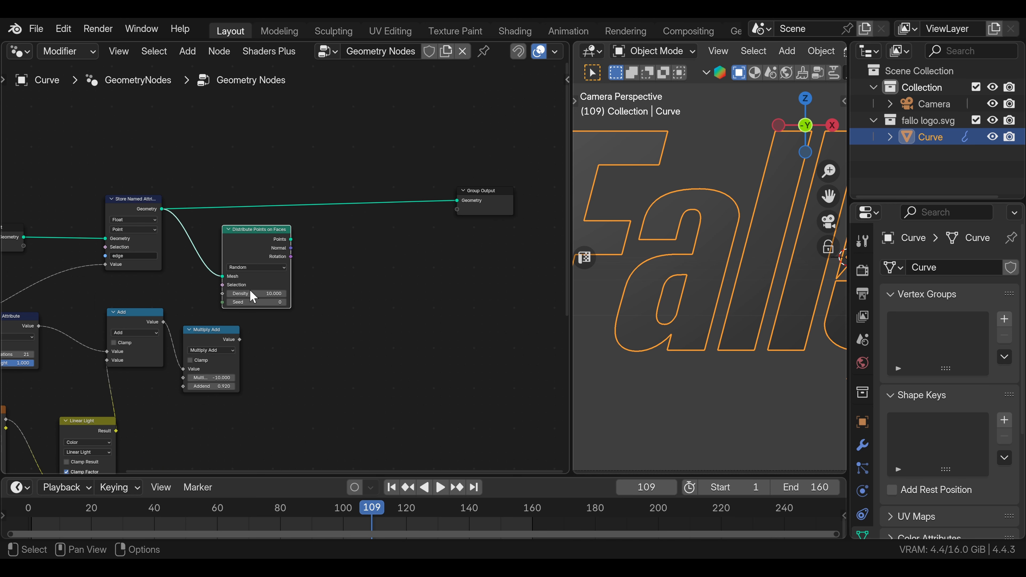
# Step: Set the point Density to 3 and join the distributed points with the Store Named Attribute geometry before the Group Output
pyautogui.click(265, 295)
pyautogui.press('Return')
pyautogui.hotkey('shift', 'a')
pyautogui.click(250, 69)
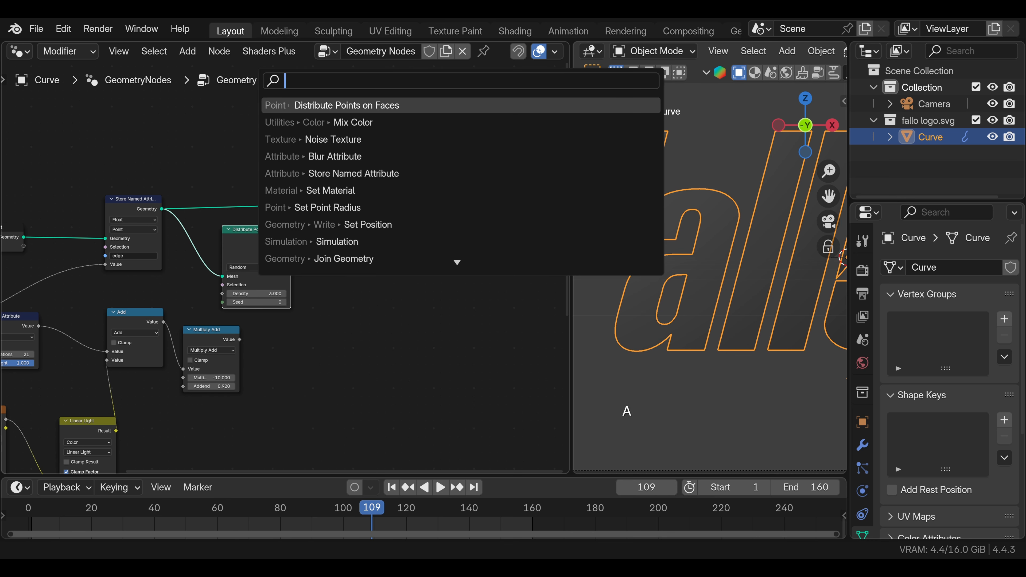
pyautogui.write('joi')
pyautogui.press('Return')
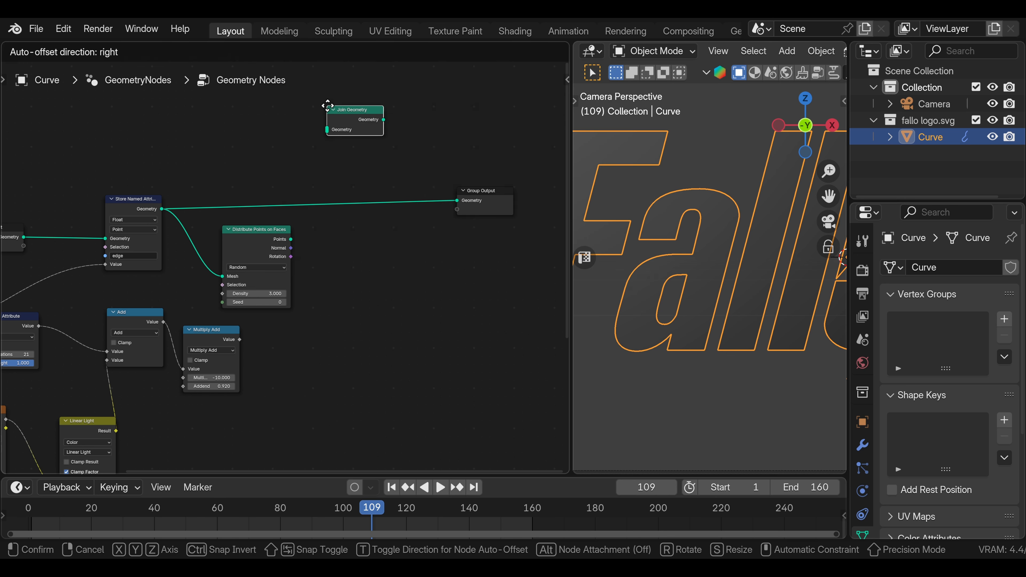
pyautogui.click(307, 240)
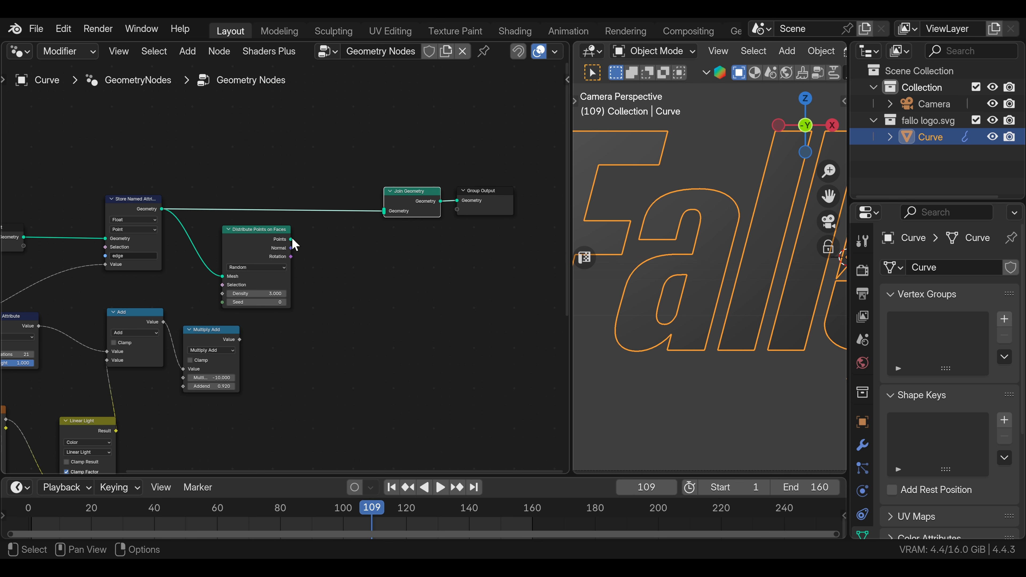
pyautogui.moveTo(292, 240); pyautogui.dragTo(384, 212)
pyautogui.scroll(-2, 671, 254)
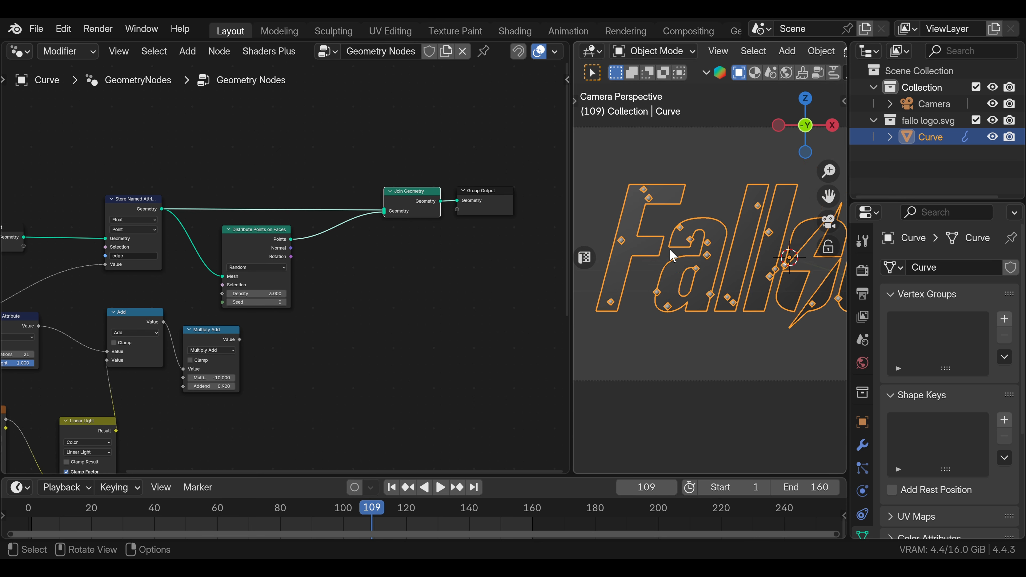
pyautogui.keyDown('shift'); pyautogui.moveTo(688, 249); pyautogui.dragTo(636, 249, button='middle'); pyautogui.keyUp('shift')
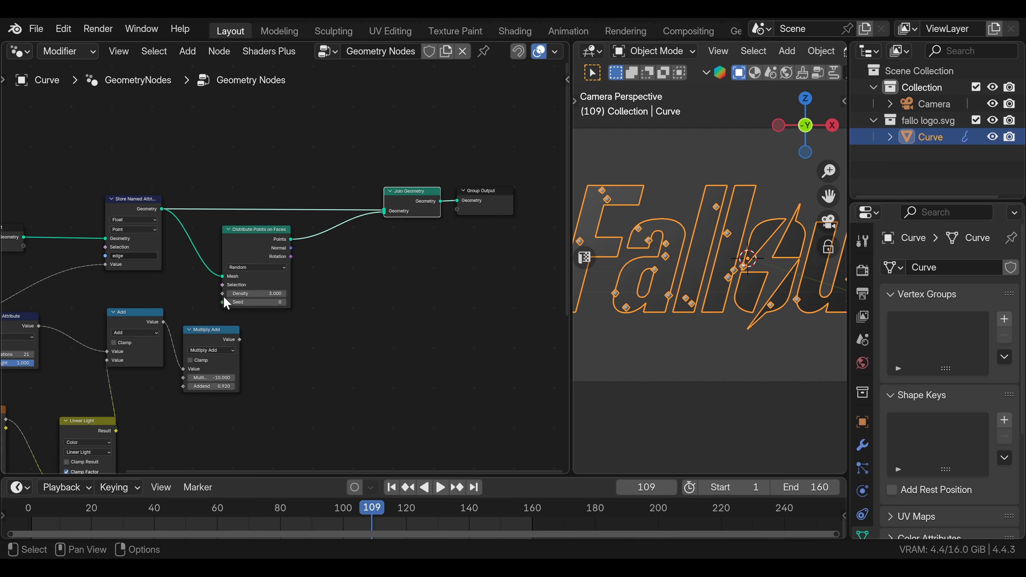
# Step: Connect the Multiply Add result to the Store Named Attribute's Value input and move the mask nodes away from the Store Named Attribute node
pyautogui.keyDown('shift'); pyautogui.moveTo(174, 319); pyautogui.dragTo(234, 303, button='middle'); pyautogui.keyUp('shift')
pyautogui.moveTo(300, 327); pyautogui.dragTo(163, 255)
pyautogui.scroll(-1, 125, 299)
pyautogui.scroll(-3, 125, 299)
pyautogui.moveTo(40, 284); pyautogui.dragTo(185, 437)
pyautogui.moveTo(113, 282); pyautogui.dragTo(283, 455)
pyautogui.moveTo(269, 295); pyautogui.dragTo(155, 275)
pyautogui.scroll(3, 190, 300)
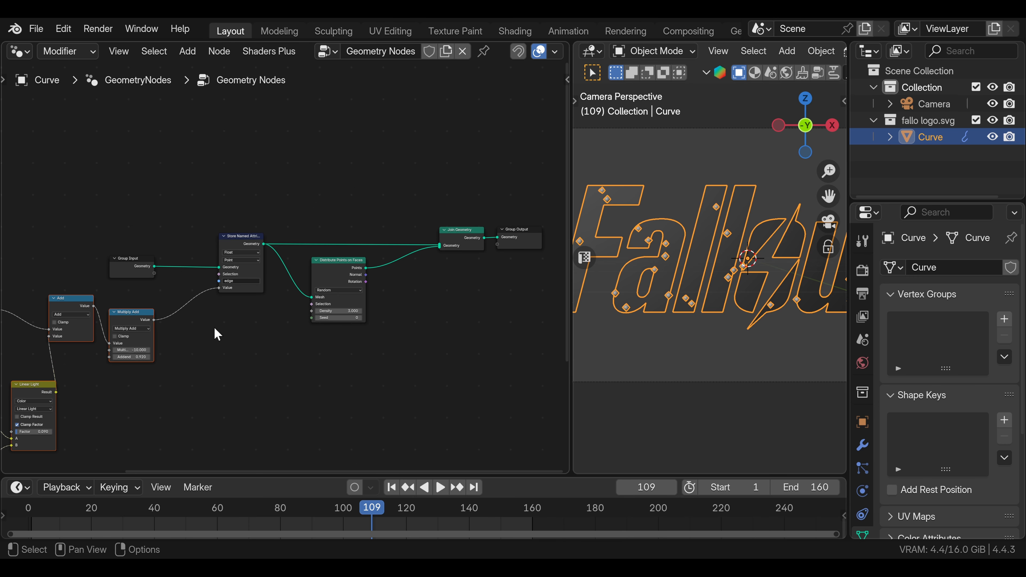
# Step: Add a Color Ramp node driven by the Multiply Add value
pyautogui.moveTo(145, 328)
pyautogui.moveTo(145, 329); pyautogui.dragTo(202, 338)
pyautogui.click(275, 388)
pyautogui.click(236, 380)
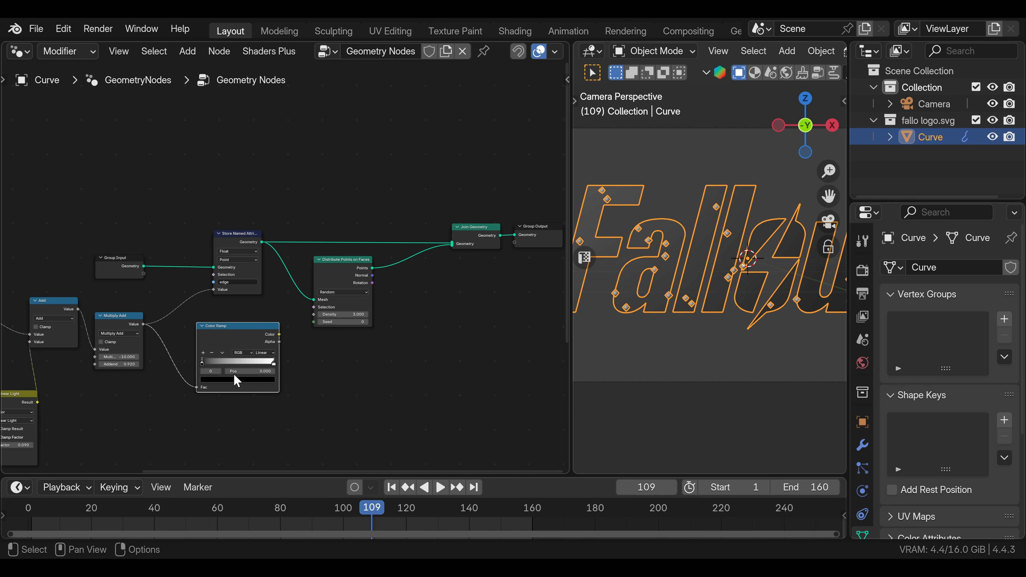
# Step: Move the Color Ramp's white stop to about the middle and add a black stop near the ramp's end
pyautogui.moveTo(274, 363); pyautogui.dragTo(233, 366)
pyautogui.click(203, 353)
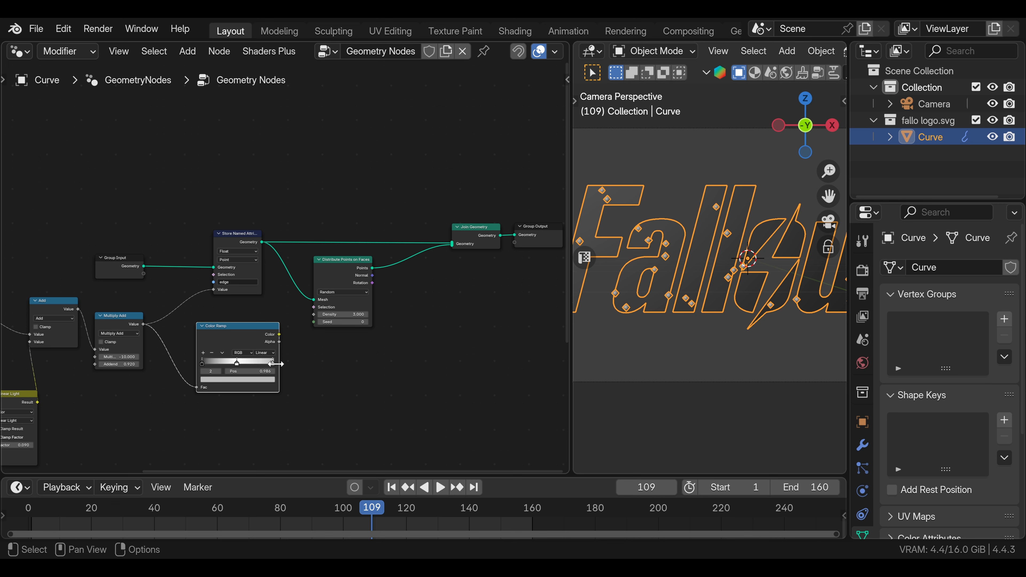
pyautogui.click(263, 380)
pyautogui.moveTo(265, 295); pyautogui.dragTo(265, 329)
# Step: Preview the Color Ramp's Color on the logo through a Viewer node and set the Multiply Add Addend to 3.290
pyautogui.keyDown('ctrl'); pyautogui.keyDown('shift'); pyautogui.click(241, 235); pyautogui.keyUp('shift'); pyautogui.keyUp('ctrl')
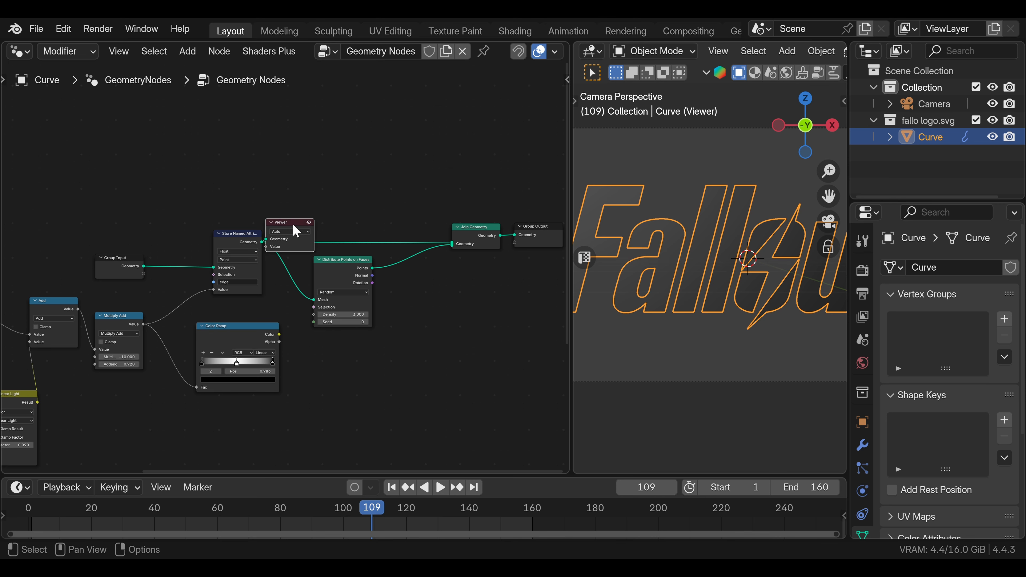
pyautogui.moveTo(293, 228); pyautogui.dragTo(408, 316)
pyautogui.moveTo(279, 334); pyautogui.dragTo(409, 323)
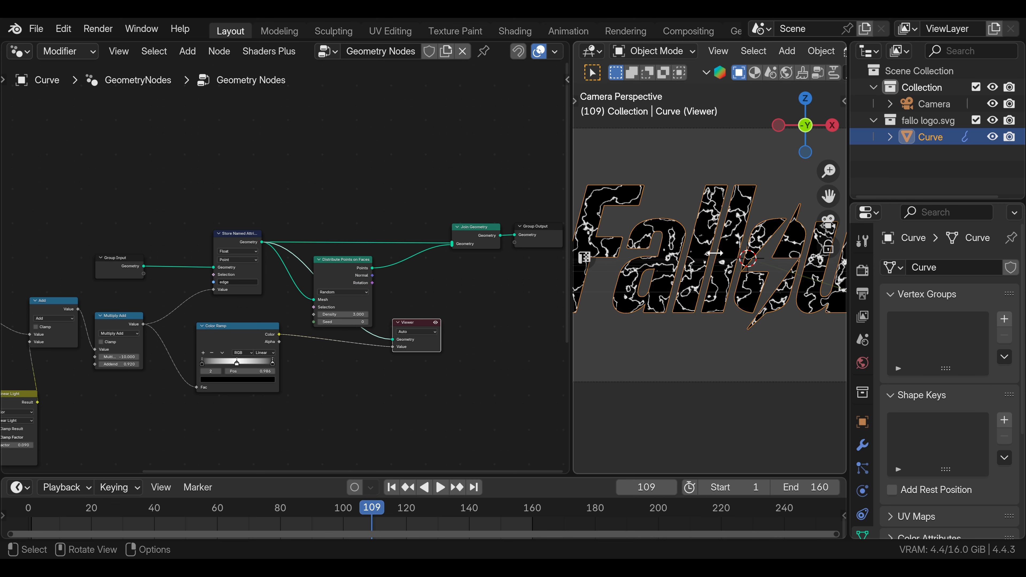
pyautogui.keyDown('shift'); pyautogui.moveTo(119, 365); pyautogui.dragTo(144, 364); pyautogui.keyUp('shift')
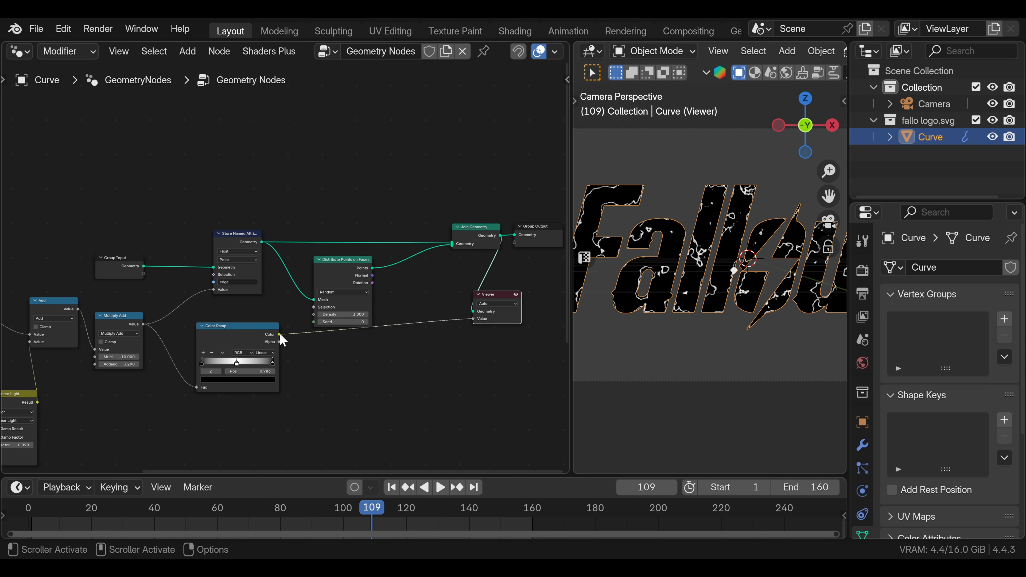
# Step: Connect the Color Ramp's Color to the Selection of Distribute Points on Faces and delete the Viewer node
pyautogui.moveTo(280, 335); pyautogui.dragTo(313, 308)
pyautogui.press('x')
# Step: Add a Simulation zone beside the Distribute Points on Faces node
pyautogui.moveTo(501, 299); pyautogui.dragTo(377, 313, button='middle')
pyautogui.hotkey('shift', 'a')
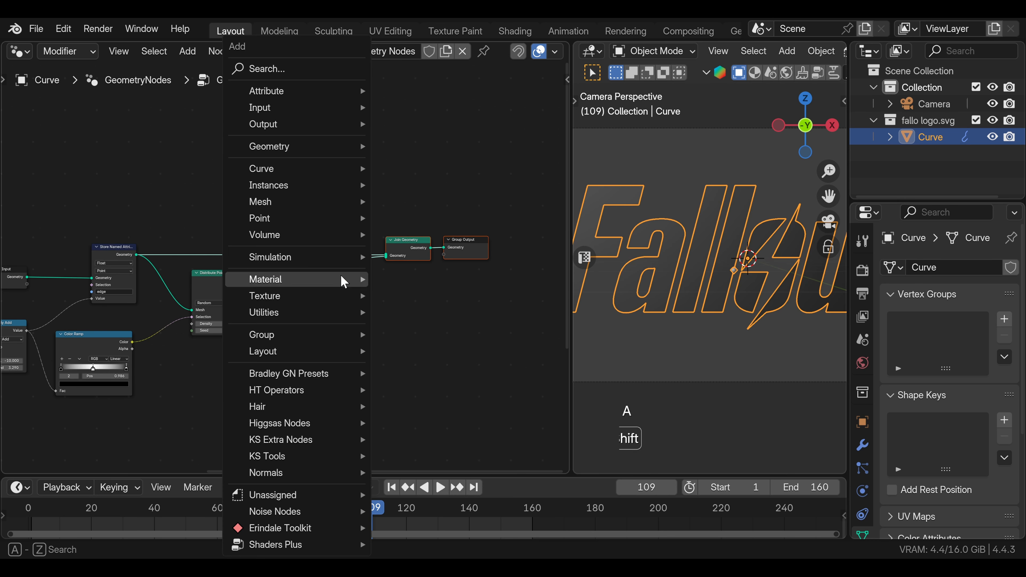
pyautogui.write('simul')
pyautogui.press('Return')
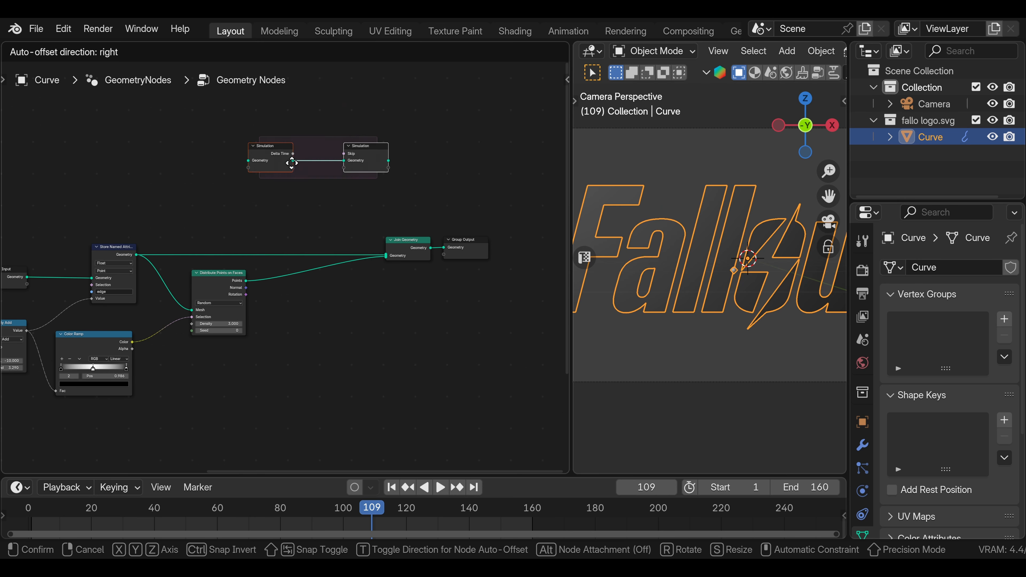
pyautogui.click(310, 294)
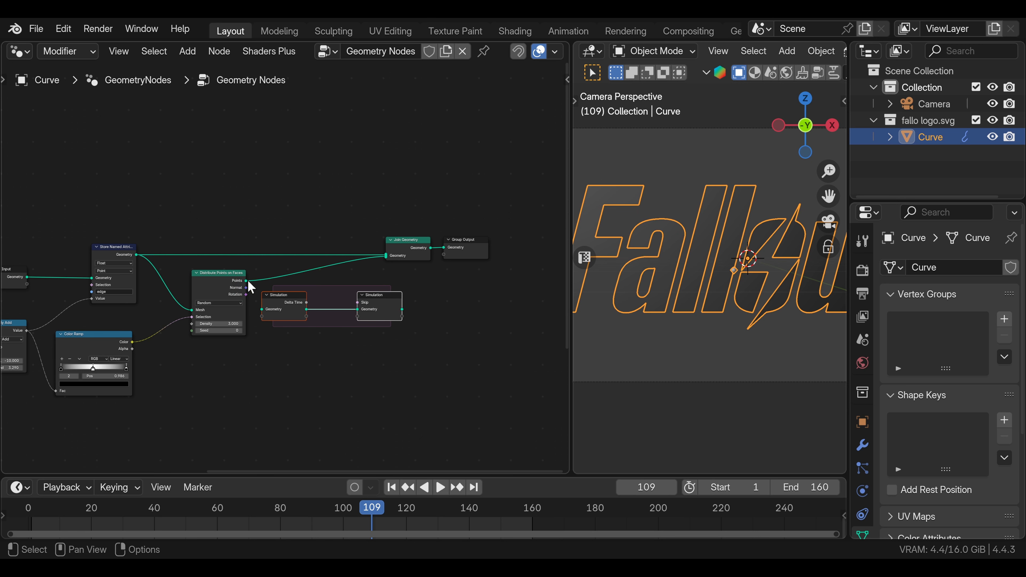
# Step: Route the distributed points through the Simulation zone into the final Join Geometry and cut their direct link
pyautogui.moveTo(246, 281); pyautogui.dragTo(262, 310)
pyautogui.moveTo(403, 310); pyautogui.dragTo(348, 273)
pyautogui.keyDown('ctrl'); pyautogui.moveTo(323, 280); pyautogui.dragTo(333, 290, button='right'); pyautogui.keyUp('ctrl')
# Step: Insert a duplicate Join Geometry inside the Simulation zone and connect the distributed points to it
pyautogui.click(412, 239)
pyautogui.hotkey('shift', 'd')
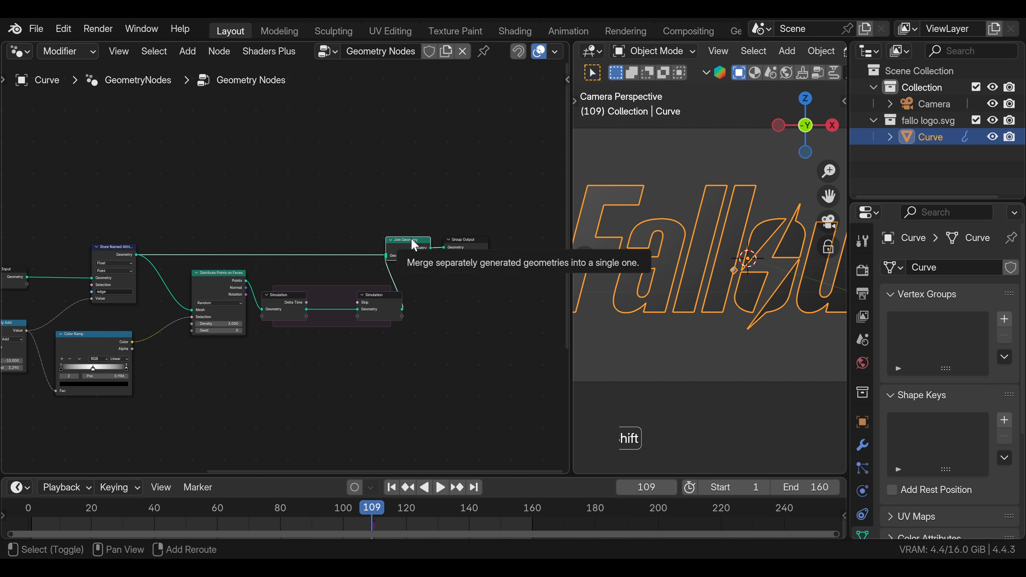
pyautogui.click(341, 300)
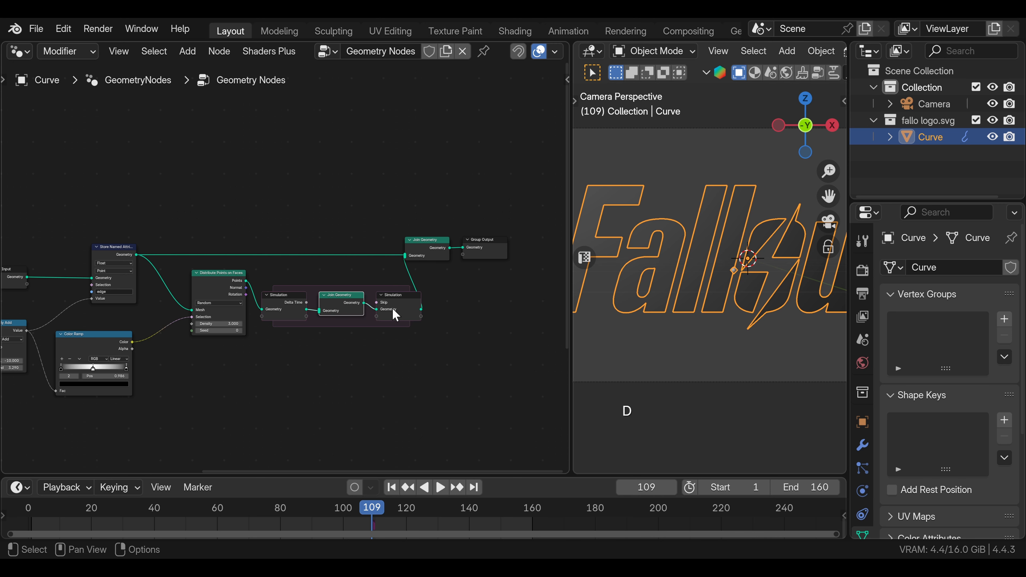
pyautogui.moveTo(400, 308); pyautogui.dragTo(414, 308)
pyautogui.moveTo(433, 227); pyautogui.dragTo(499, 250)
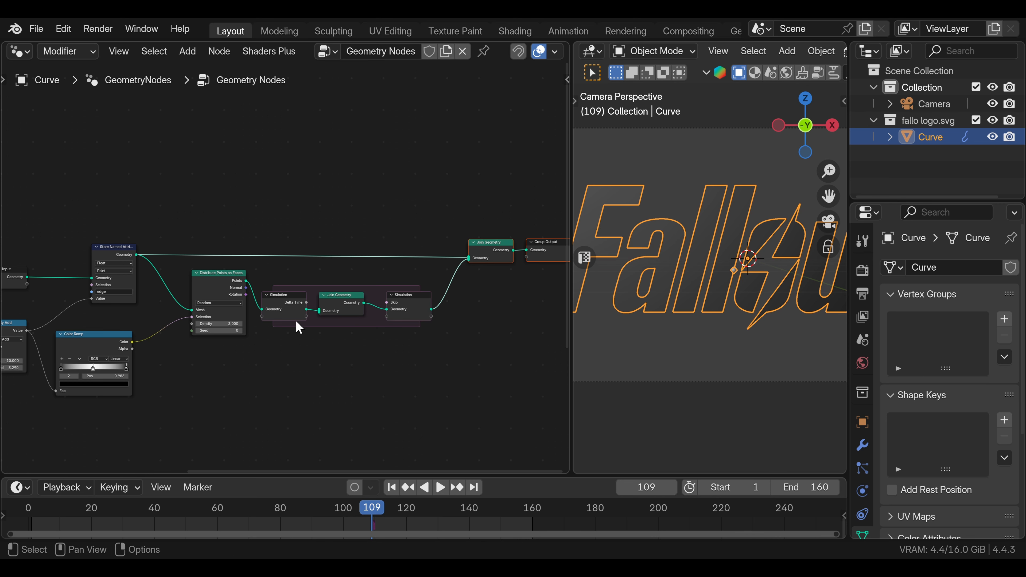
pyautogui.moveTo(225, 297); pyautogui.dragTo(320, 315)
pyautogui.moveTo(343, 299); pyautogui.dragTo(343, 299)
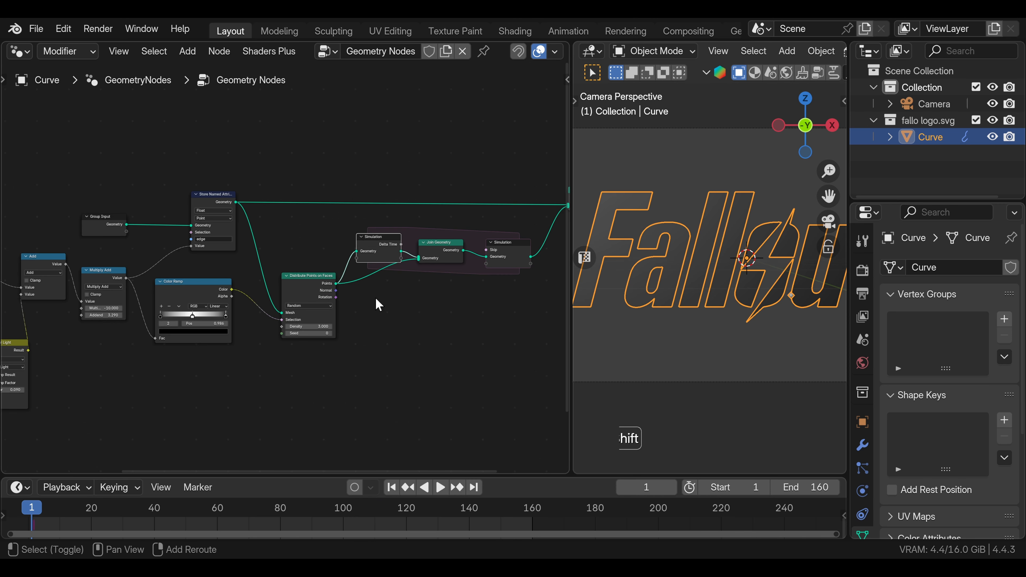
# Step: Drive the Seed of Distribute Points on Faces with the Scene Time Frame and play the animation briefly
pyautogui.scroll(1, 363, 305)
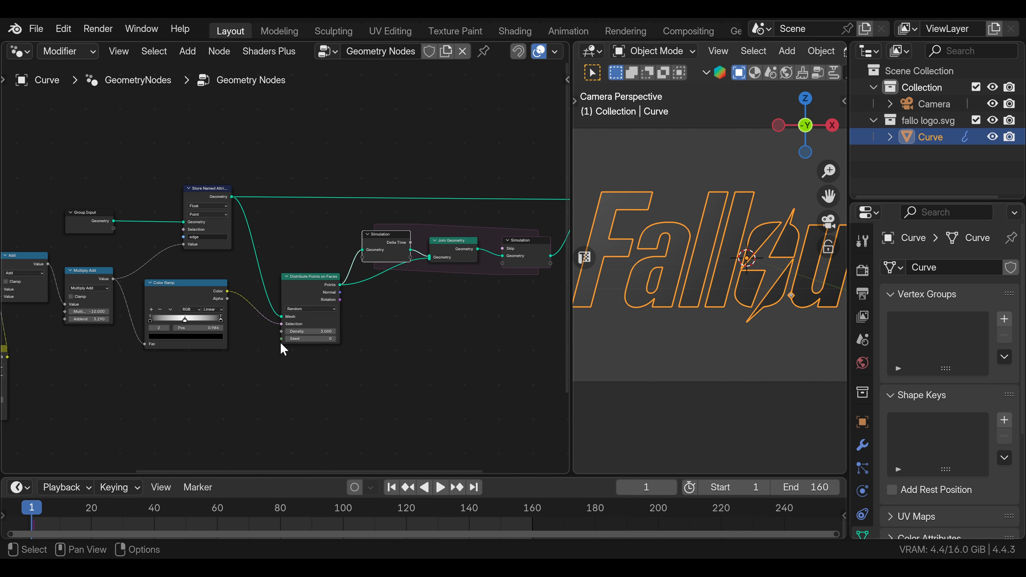
pyautogui.moveTo(282, 339); pyautogui.dragTo(246, 380)
pyautogui.write('fra')
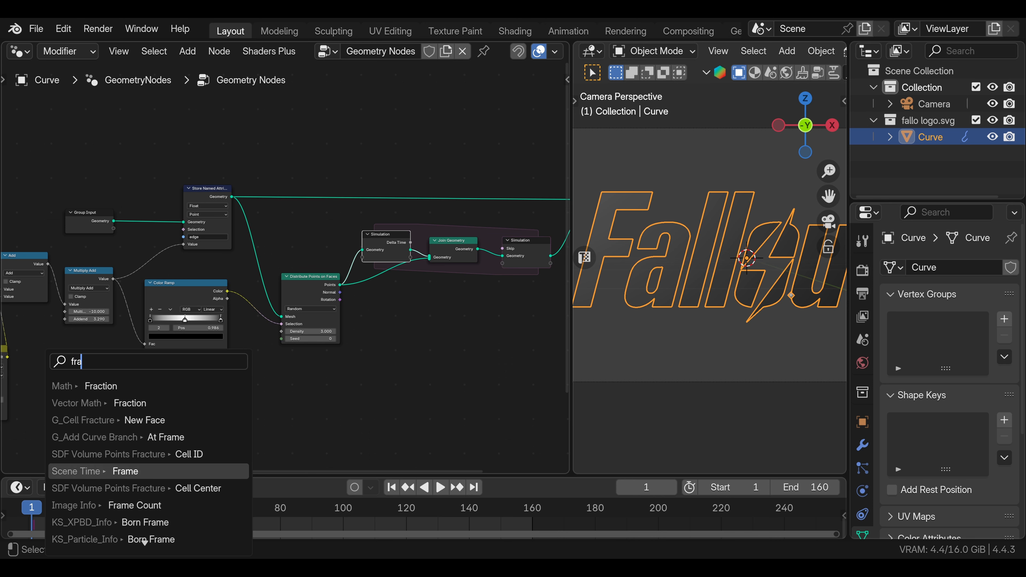
pyautogui.click(93, 469)
pyautogui.press('space')
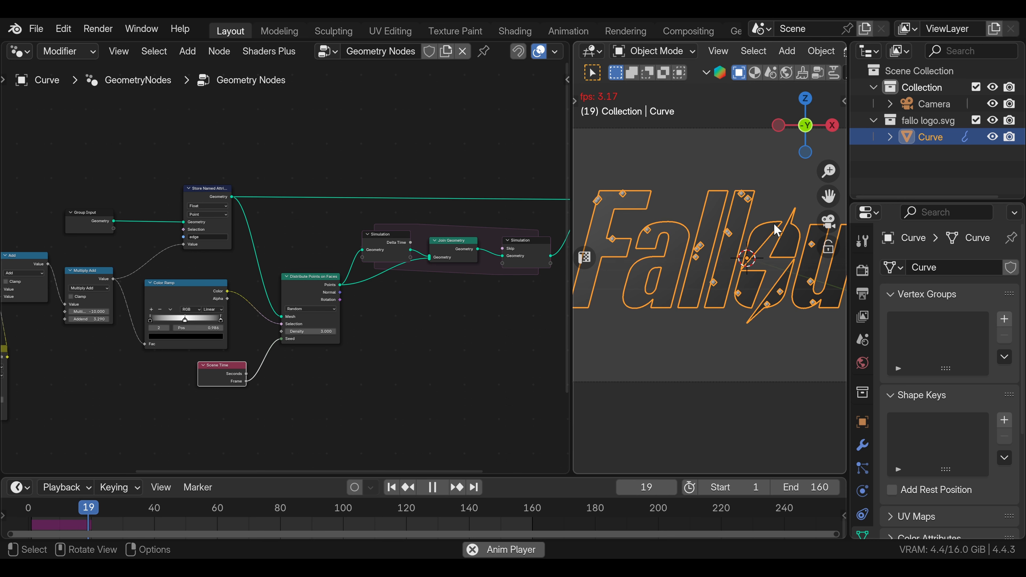
pyautogui.press('space')
# Step: Make room in the Simulation zone and insert a Set Position node after its Join Geometry
pyautogui.keyDown('shift'); pyautogui.moveTo(470, 279); pyautogui.dragTo(362, 316, button='middle'); pyautogui.keyUp('shift')
pyautogui.moveTo(399, 260); pyautogui.dragTo(320, 260, button='middle')
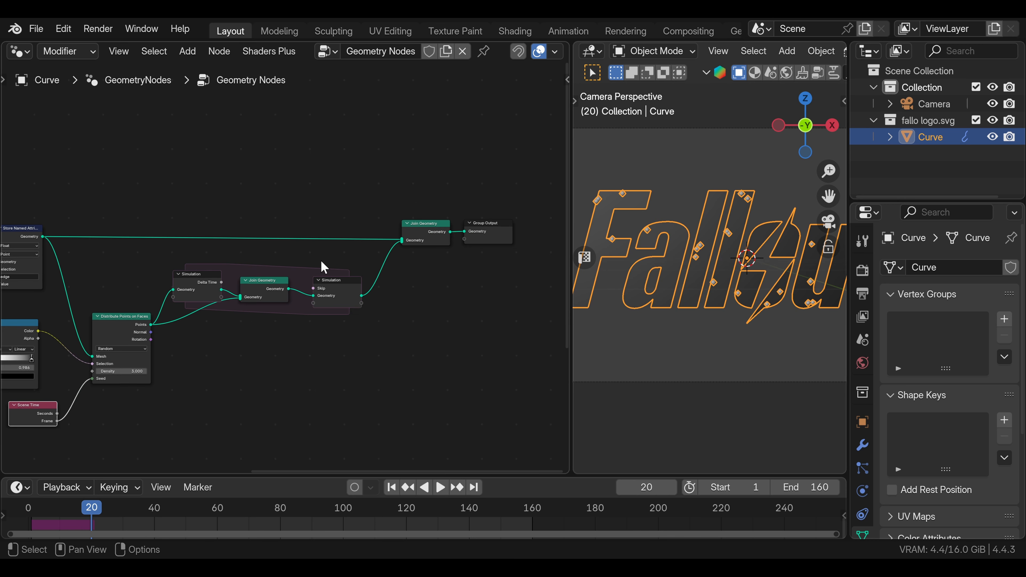
pyautogui.moveTo(304, 169); pyautogui.dragTo(469, 298)
pyautogui.moveTo(320, 286); pyautogui.dragTo(396, 288)
pyautogui.hotkey('shift', 'a')
pyautogui.write('set')
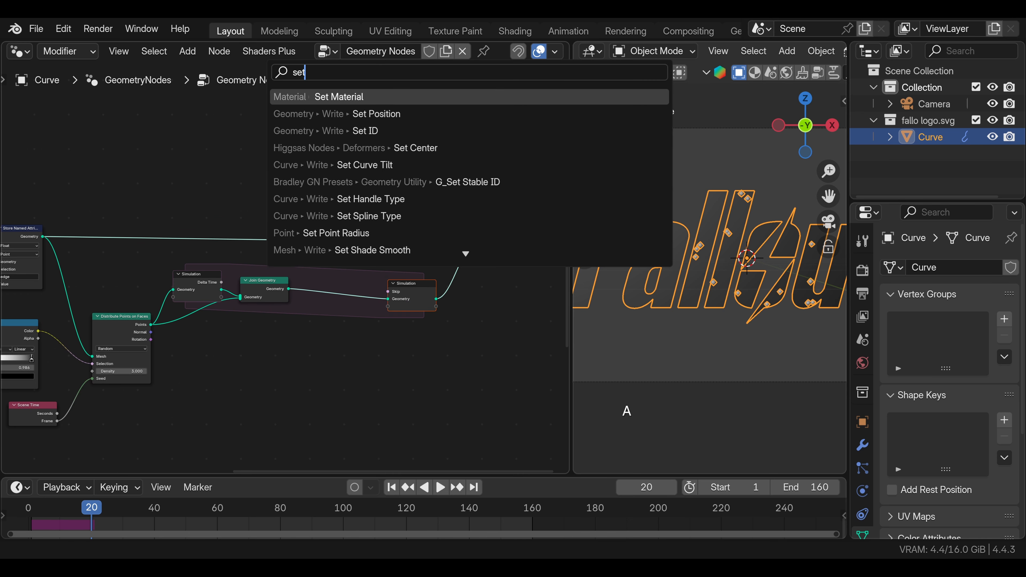
pyautogui.press('Down')
pyautogui.press('Return')
pyautogui.click(333, 275)
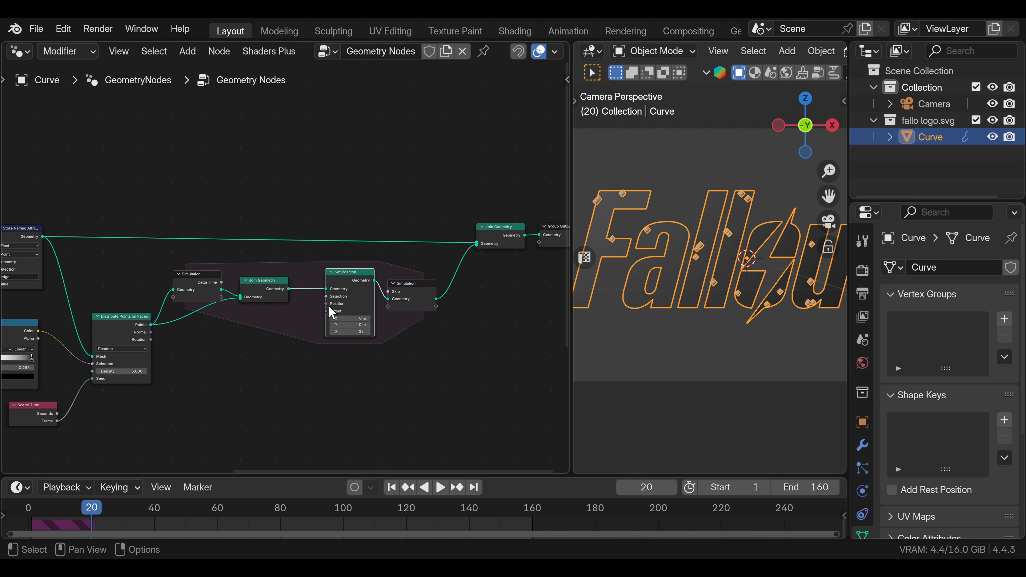
# Step: Add a Vector Math Add node feeding the Set Position Offset and place it below the Simulation zone
pyautogui.moveTo(328, 312); pyautogui.dragTo(117, 353)
pyautogui.write('vec')
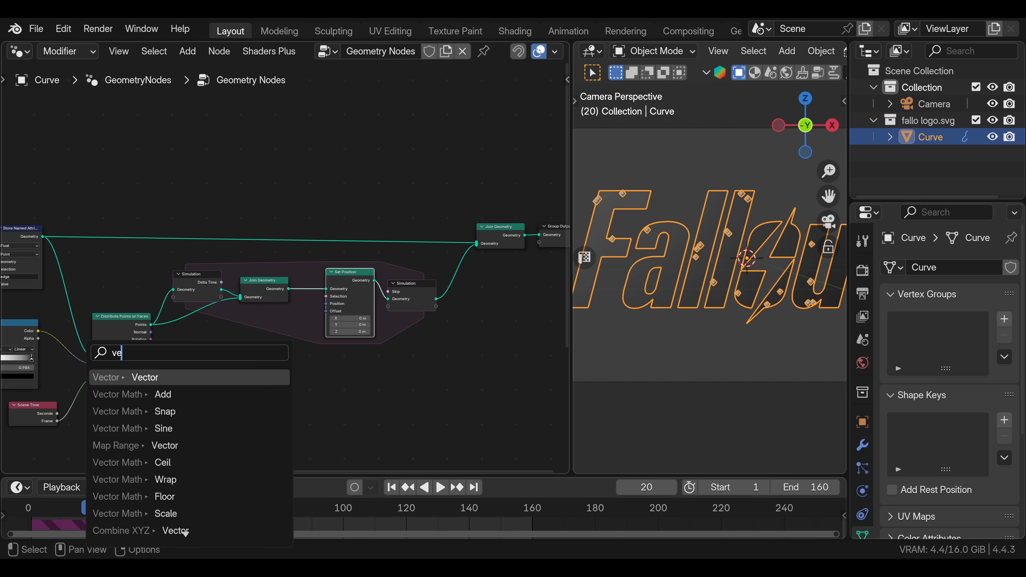
pyautogui.press('Down')
pyautogui.press('Return')
pyautogui.click(211, 378)
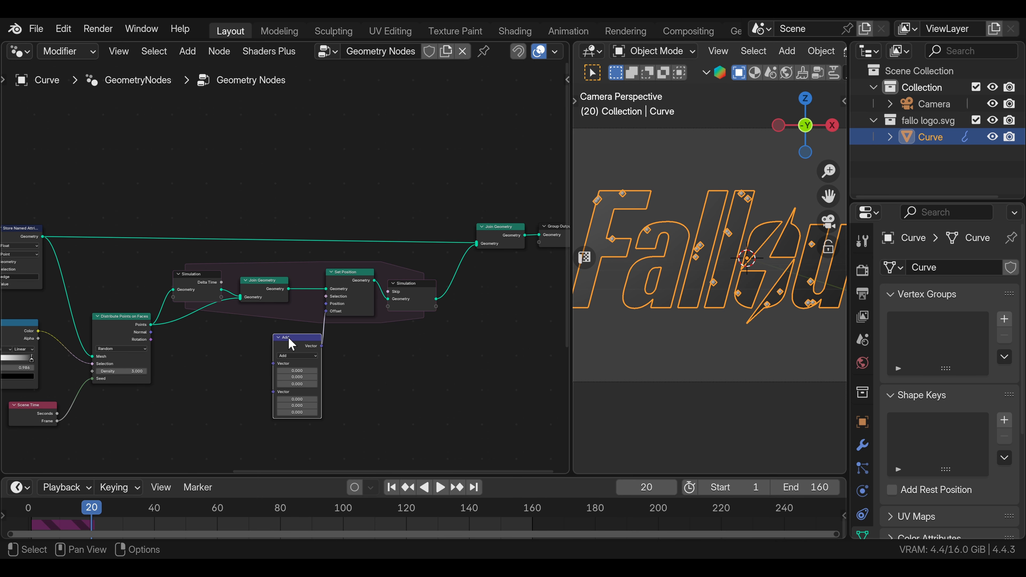
pyautogui.moveTo(289, 339); pyautogui.dragTo(280, 335)
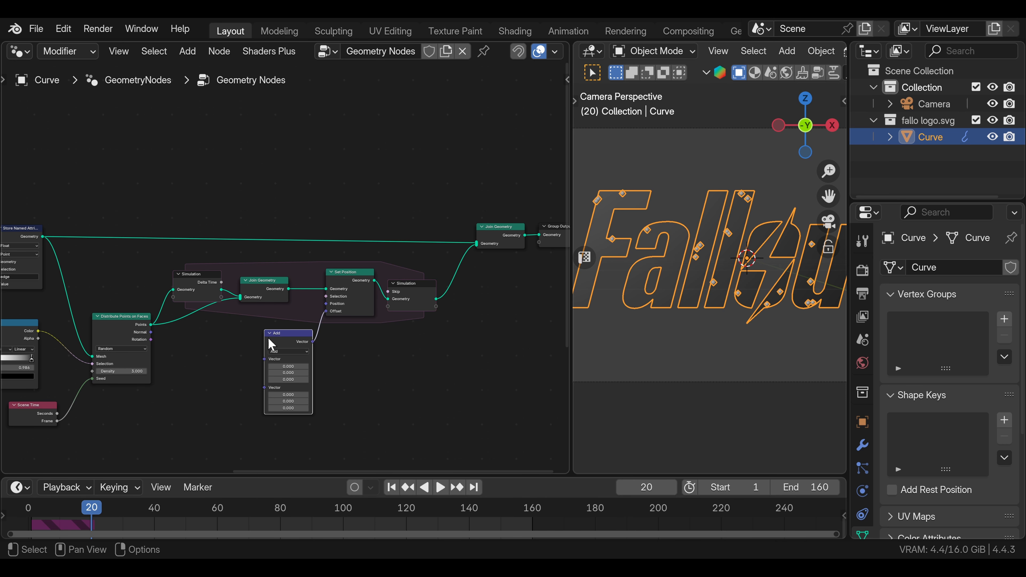
# Step: Set the Z value of the Add node's first vector to 0.01 and play the animation to check the point motion
pyautogui.click(283, 380)
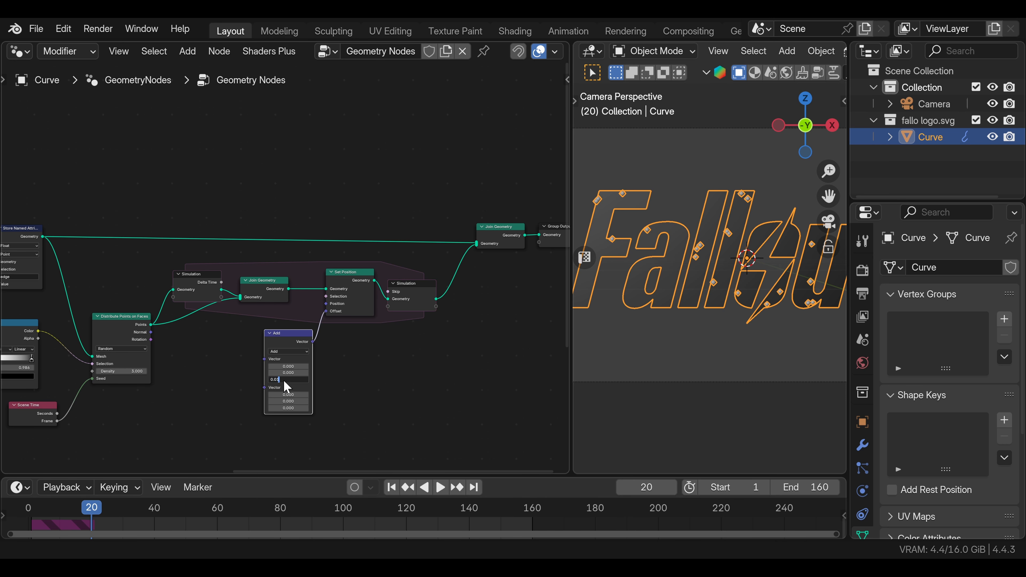
pyautogui.write('0.01')
pyautogui.press('Return')
pyautogui.press('space')
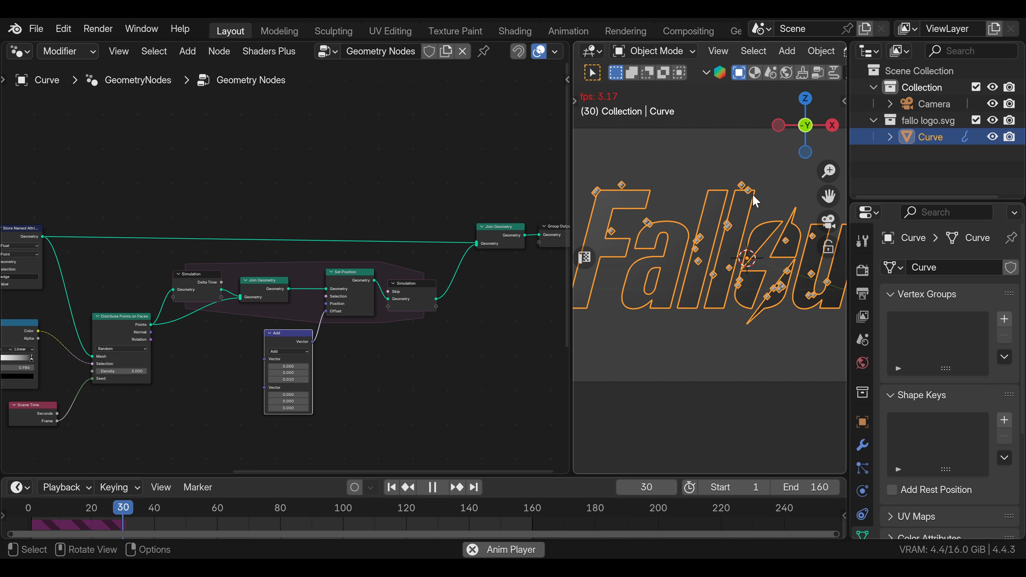
pyautogui.press('space')
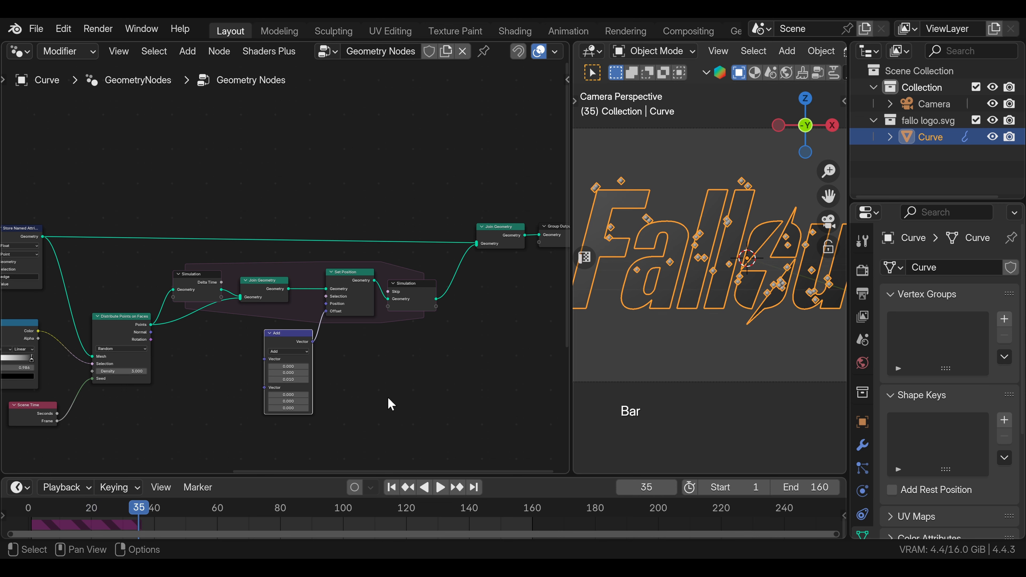
# Step: Add a G_Curl Noise Turbulence node and connect its Noise to the Add node's second vector
pyautogui.moveTo(265, 388); pyautogui.dragTo(196, 404)
pyautogui.write('c')
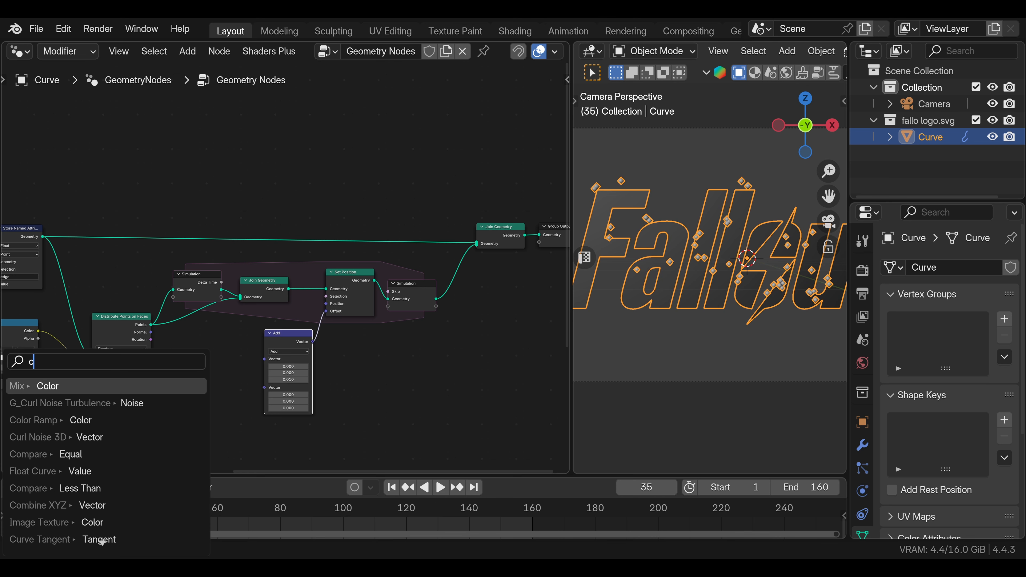
pyautogui.press('Down')
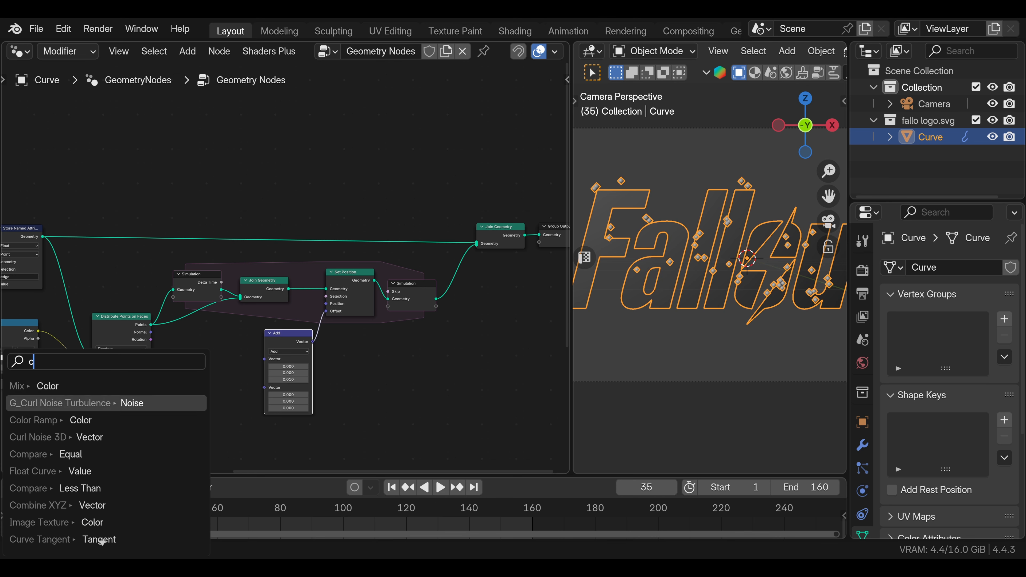
pyautogui.press('Return')
pyautogui.click(144, 396)
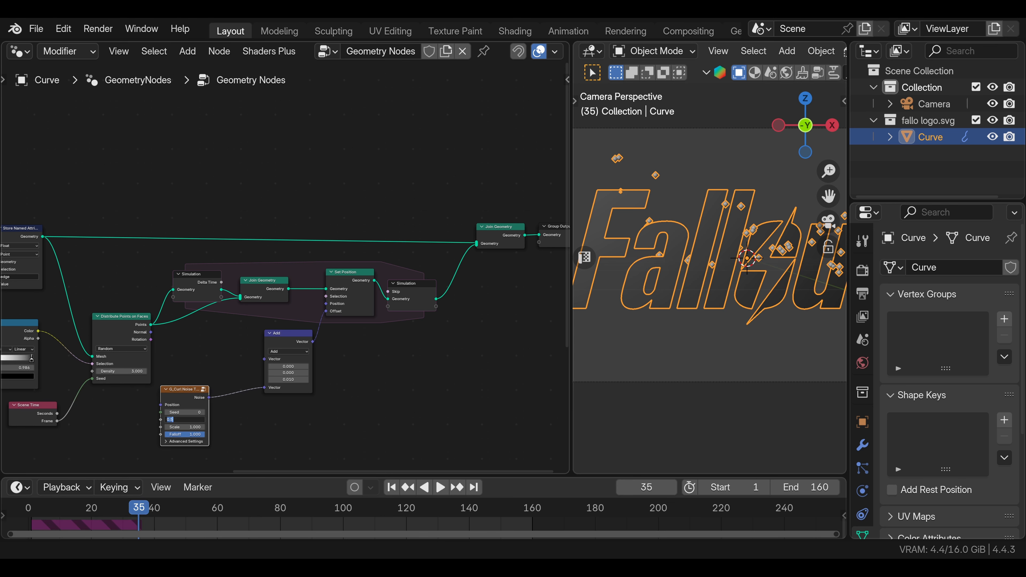
# Step: Set the curl noise Scale to 0.050 and replay the animation from the first frame
pyautogui.press('Return')
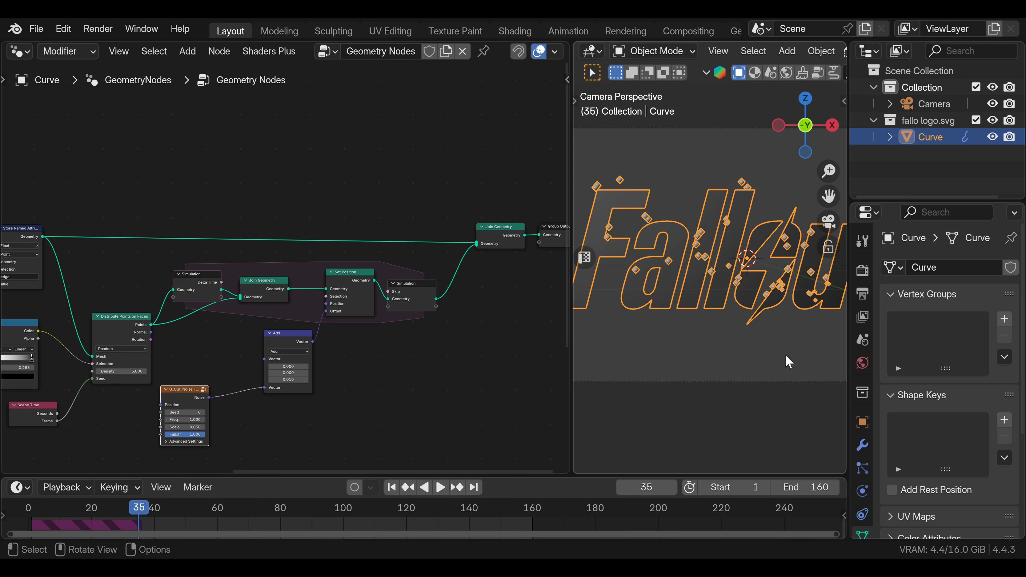
pyautogui.press('Return')
pyautogui.hotkey('shift', 'Left')
pyautogui.press('space')
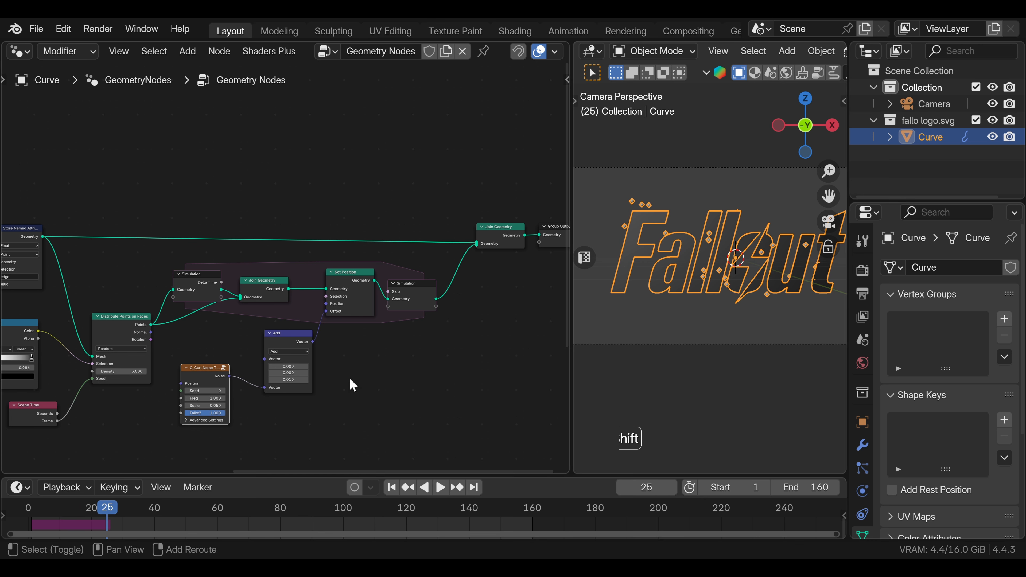
# Step: Add a Noise Texture node and feed its Color into a Vector Math Subtract node that subtracts 0.5 from each component
pyautogui.hotkey('shift', 'a')
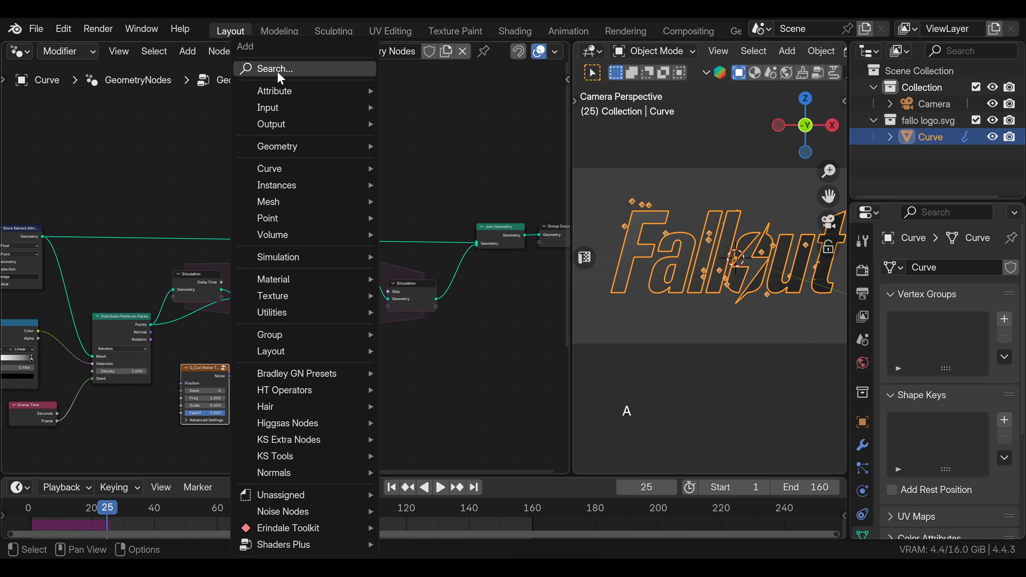
pyautogui.write('noise')
pyautogui.click(352, 252)
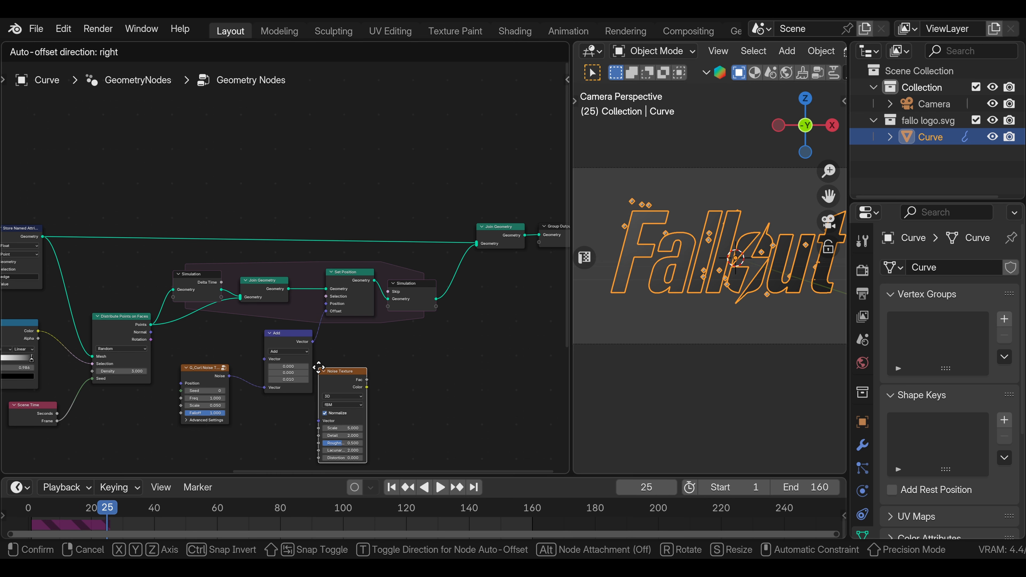
pyautogui.click(318, 367)
pyautogui.click(285, 344)
pyautogui.hotkey('shift', 'd')
pyautogui.click(417, 375)
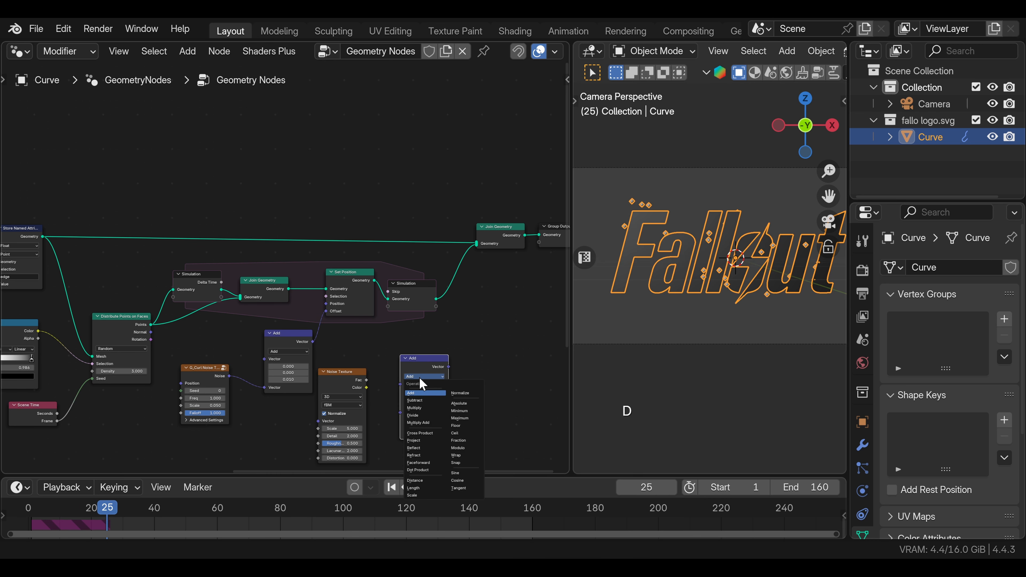
pyautogui.click(417, 376)
pyautogui.click(420, 386)
pyautogui.moveTo(367, 388); pyautogui.dragTo(401, 384)
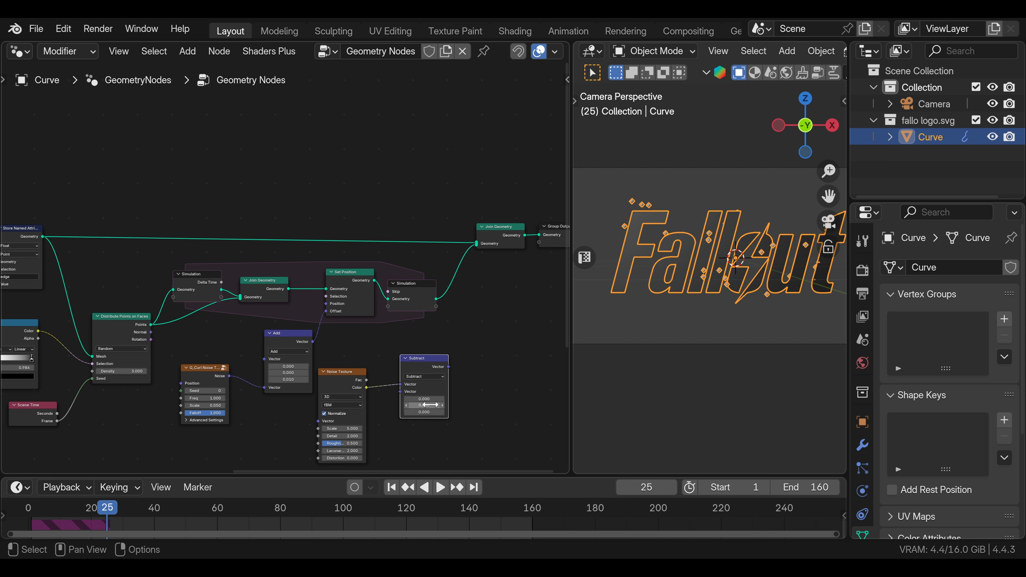
pyautogui.doubleClick(424, 399)
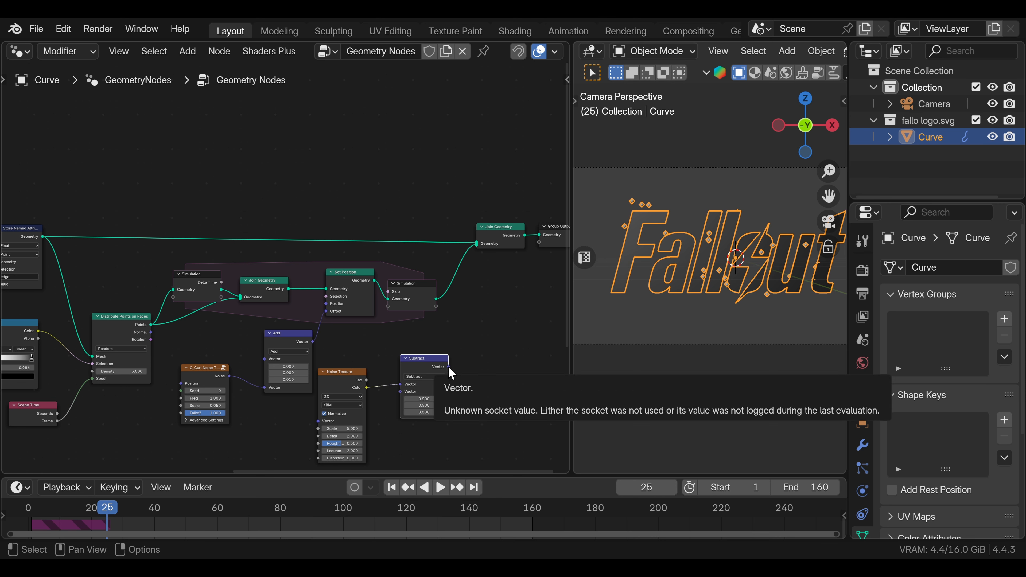
# Step: Pass the Subtract output through a Vector Math Scale node into the Add node's second vector and play the animation
pyautogui.hotkey('shift', 'd')
pyautogui.click(472, 372)
pyautogui.click(471, 371)
pyautogui.click(474, 490)
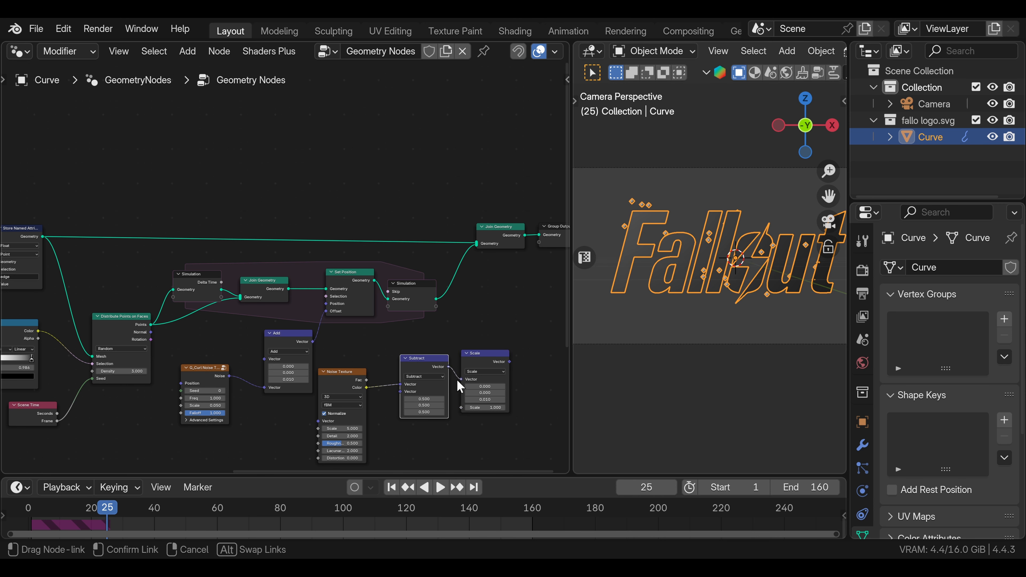
pyautogui.moveTo(510, 362); pyautogui.dragTo(265, 387)
pyautogui.moveTo(354, 349); pyautogui.dragTo(465, 386)
pyautogui.press('g')
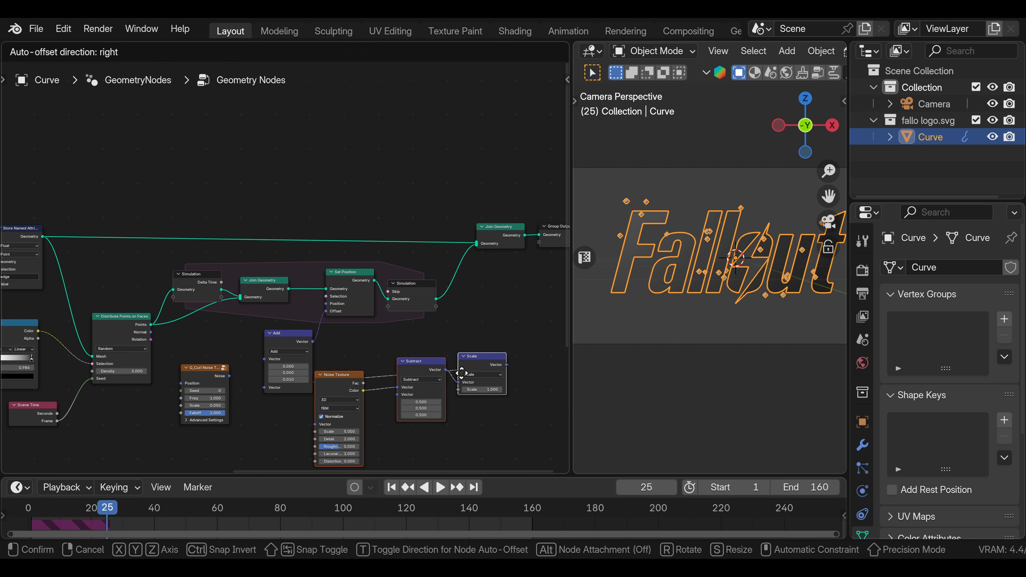
pyautogui.click(375, 423)
pyautogui.moveTo(395, 440); pyautogui.dragTo(371, 440)
pyautogui.press('space')
pyautogui.click(375, 440)
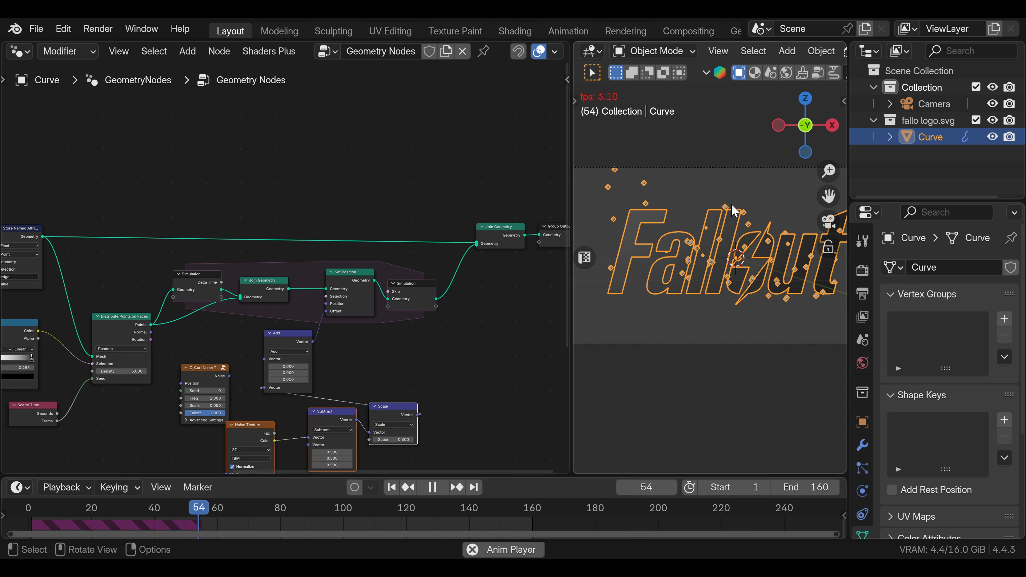
pyautogui.press('space')
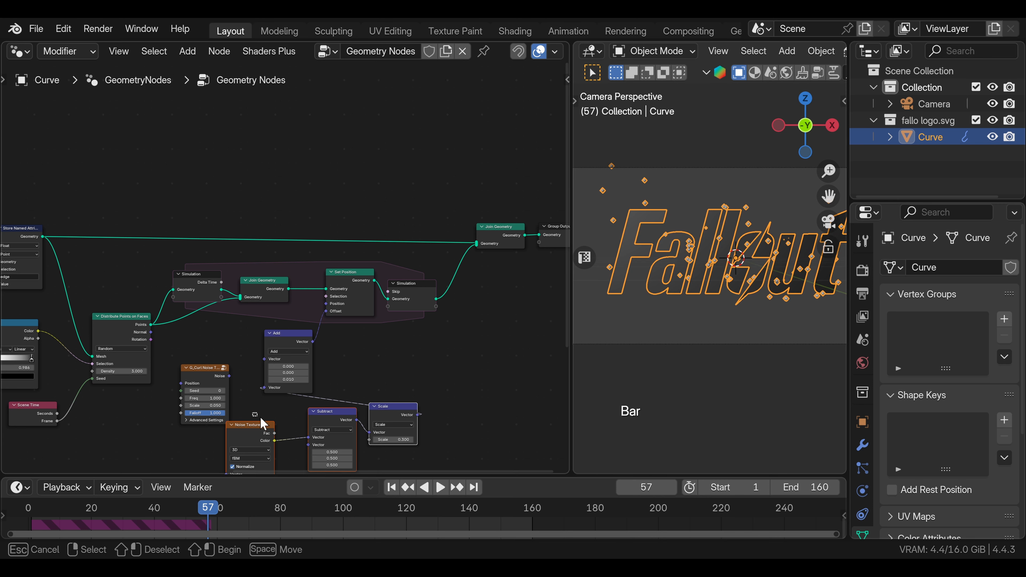
# Step: Delete the Noise Texture, Subtract and Scale nodes and reconnect the curl noise to the Add node's second vector
pyautogui.hotkey('ctrl', 'x')
pyautogui.moveTo(199, 375); pyautogui.dragTo(203, 378)
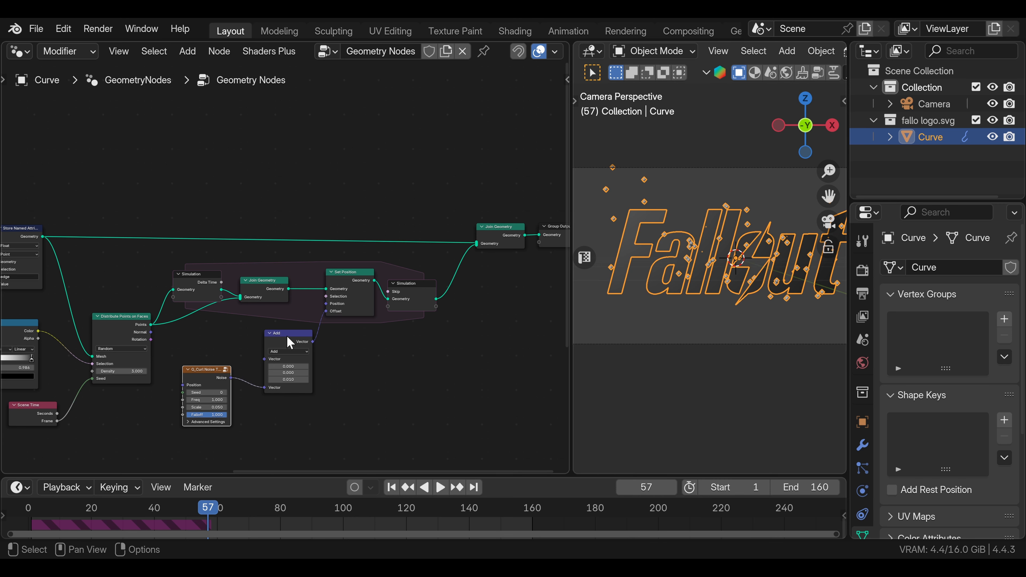
# Step: Make room in the Simulation zone and insert a Store Named Attribute node named age between Join Geometry and Set Position
pyautogui.moveTo(288, 337); pyautogui.dragTo(313, 357)
pyautogui.moveTo(319, 259); pyautogui.dragTo(353, 276)
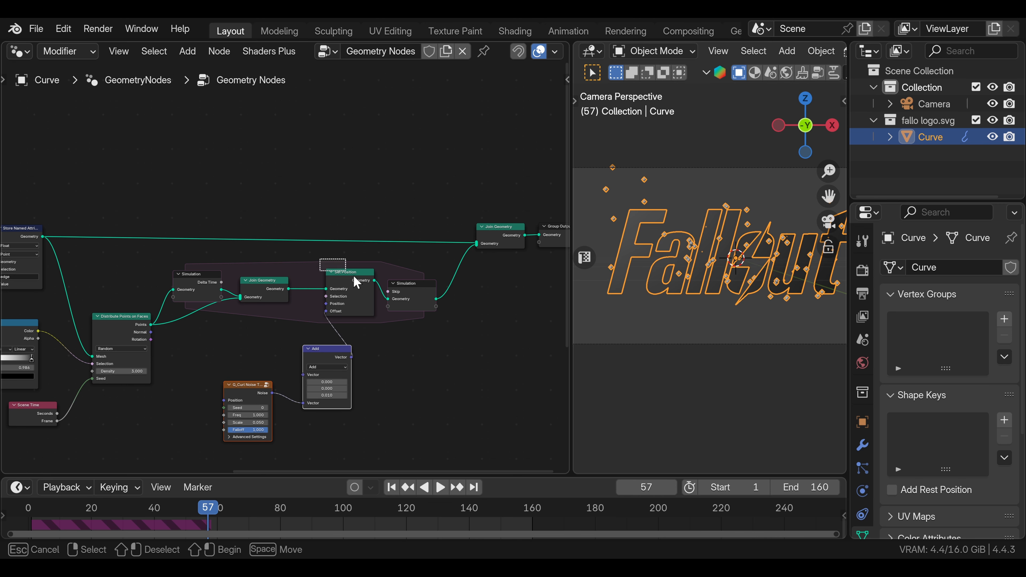
pyautogui.hotkey('shift', 'a')
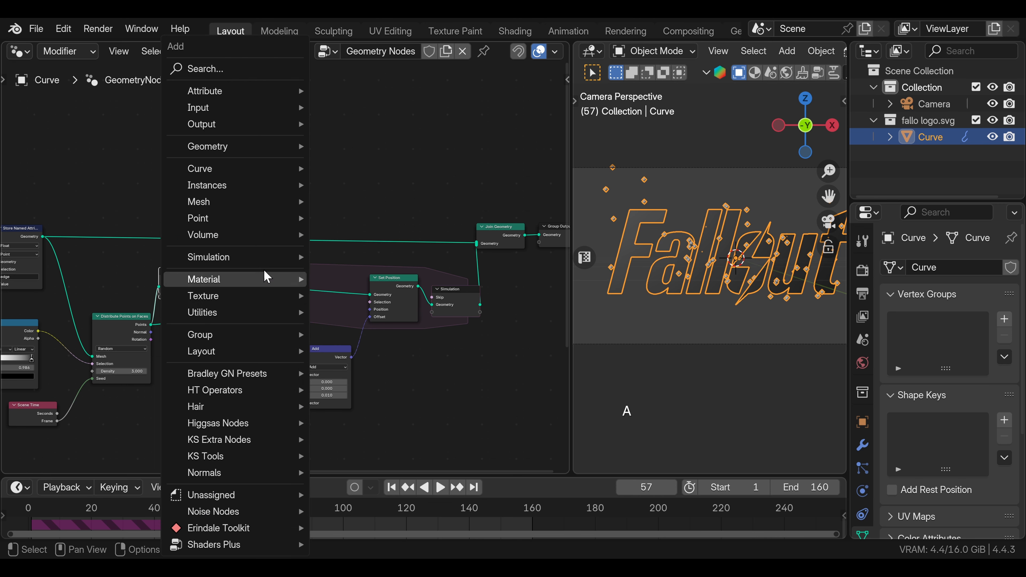
pyautogui.write('st')
pyautogui.press('Return')
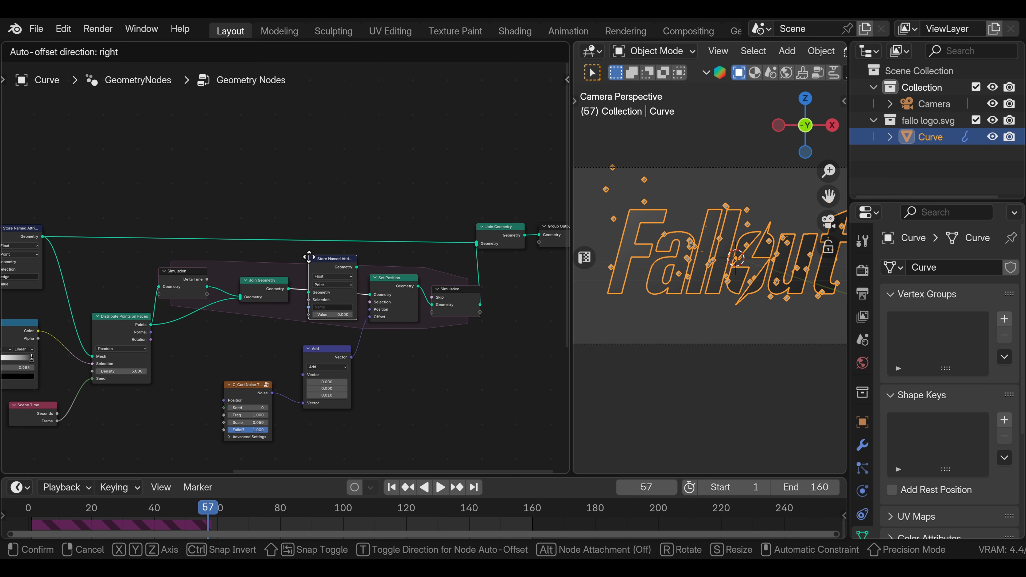
pyautogui.click(322, 272)
pyautogui.click(339, 315)
pyautogui.write('age')
pyautogui.press('Return')
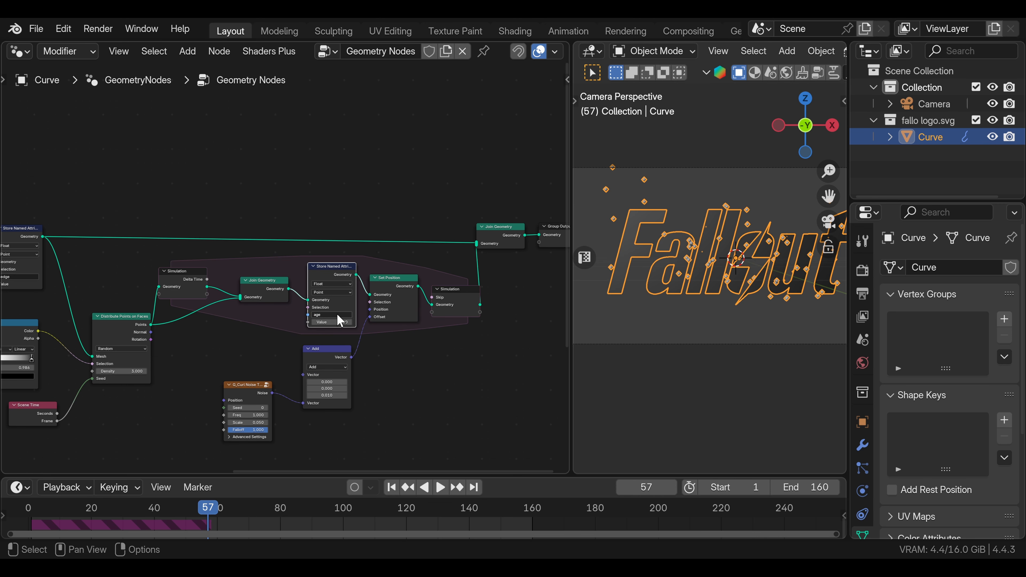
# Step: Feed the age attribute's Value from a Math Add node whose first value comes from a Named Attribute node
pyautogui.moveTo(307, 322); pyautogui.dragTo(97, 344)
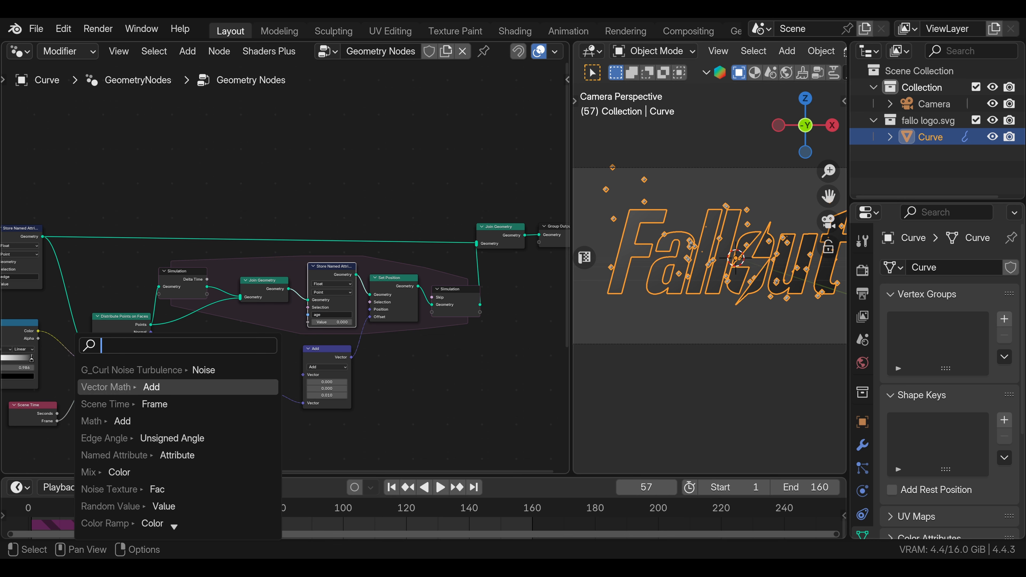
pyautogui.click(118, 416)
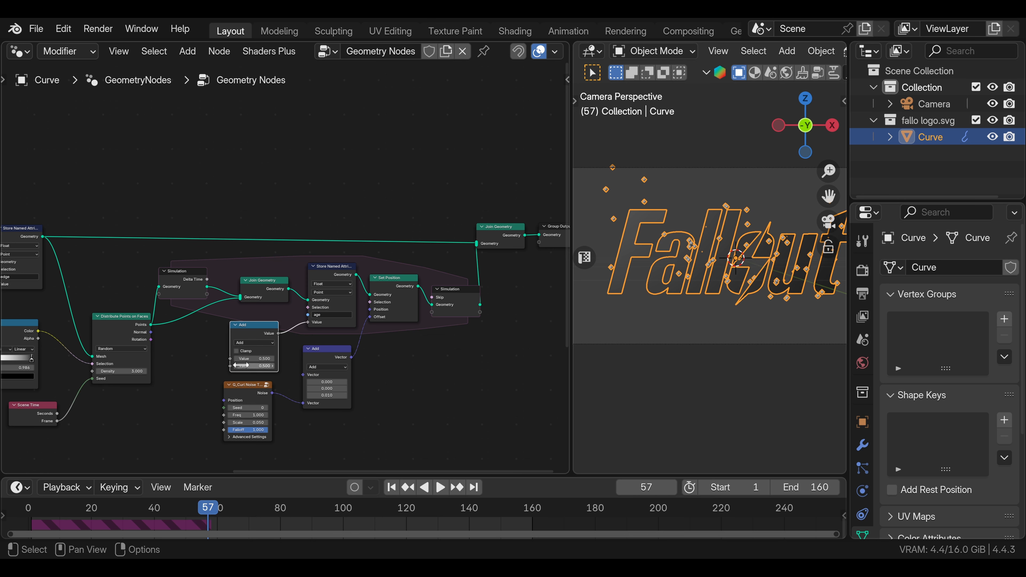
pyautogui.moveTo(229, 359); pyautogui.dragTo(106, 362)
pyautogui.write('name')
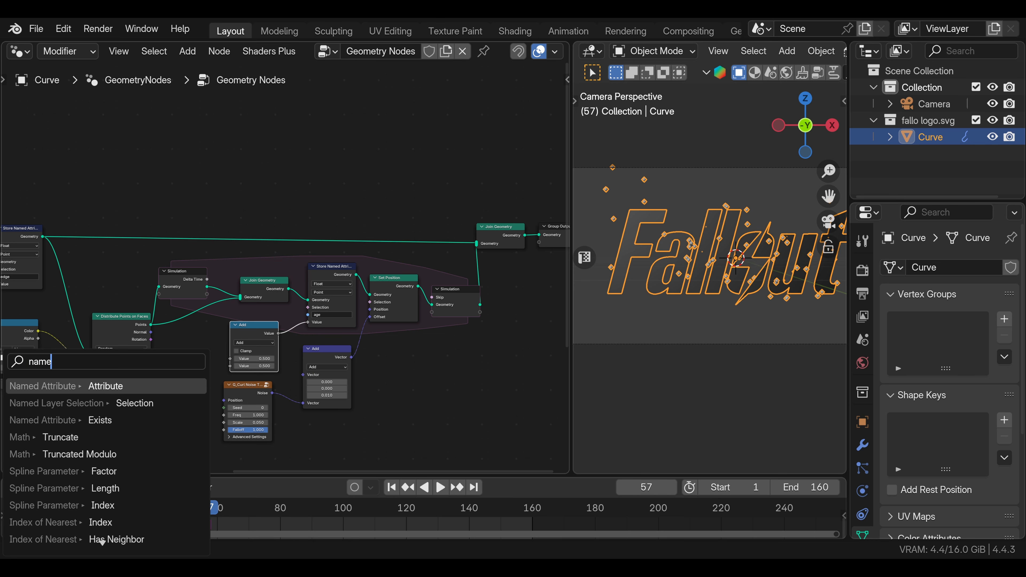
pyautogui.press('Return')
pyautogui.click(210, 366)
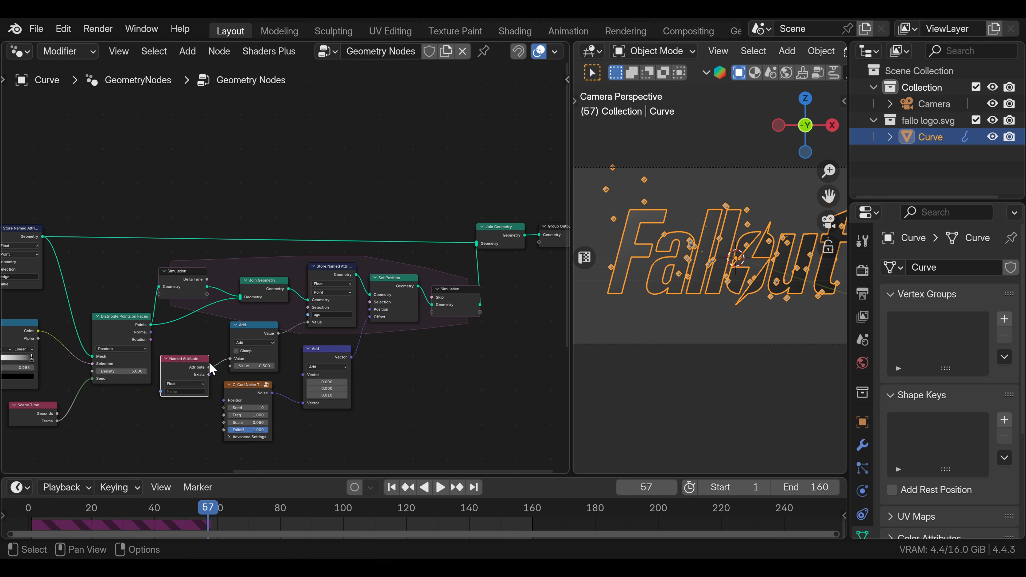
# Step: Set the Named Attribute node's name to age and the Math Add node's second value to 1.000
pyautogui.click(191, 390)
pyautogui.click(190, 406)
pyautogui.click(255, 366)
pyautogui.press('Return')
# Step: Make room before the final Join Geometry and insert a Set Point Radius node after the Simulation zone output
pyautogui.scroll(-1, 288, 263)
pyautogui.keyDown('shift'); pyautogui.moveTo(493, 325); pyautogui.dragTo(405, 350, button='middle'); pyautogui.keyUp('shift')
pyautogui.moveTo(352, 213); pyautogui.dragTo(466, 264)
pyautogui.hotkey('shift', 'a')
pyautogui.press('space')
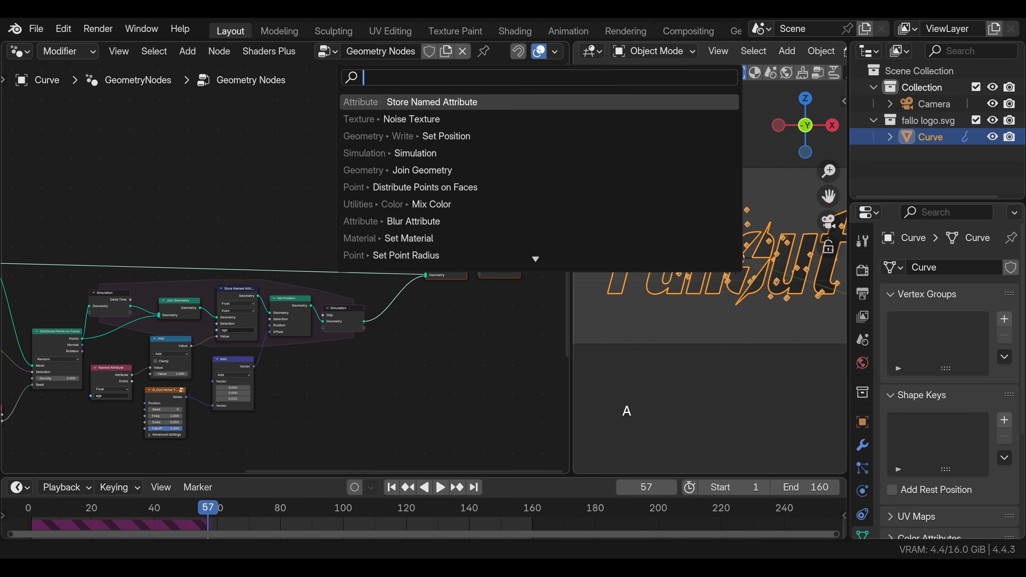
pyautogui.write('set')
pyautogui.press('Down')
pyautogui.press('Down')
pyautogui.press('Down')
pyautogui.press('Down')
pyautogui.press('Down')
pyautogui.press('Down')
pyautogui.press('Down')
pyautogui.press('Down')
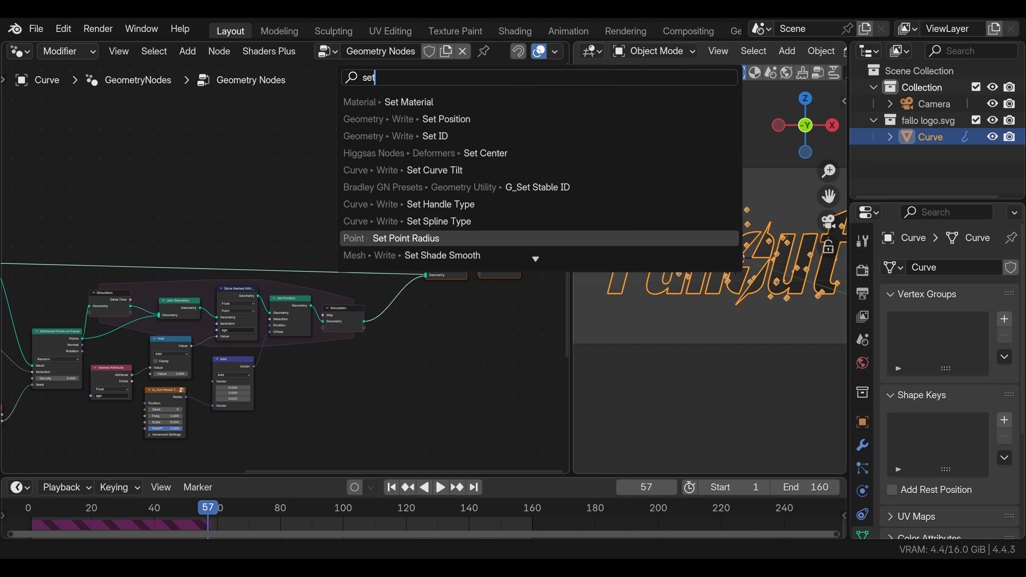
pyautogui.press('Return')
pyautogui.click(385, 322)
# Step: Add a Random Value node driving the Radius of Set Point Radius and place it below that node
pyautogui.moveTo(375, 330); pyautogui.dragTo(346, 357)
pyautogui.write('ra')
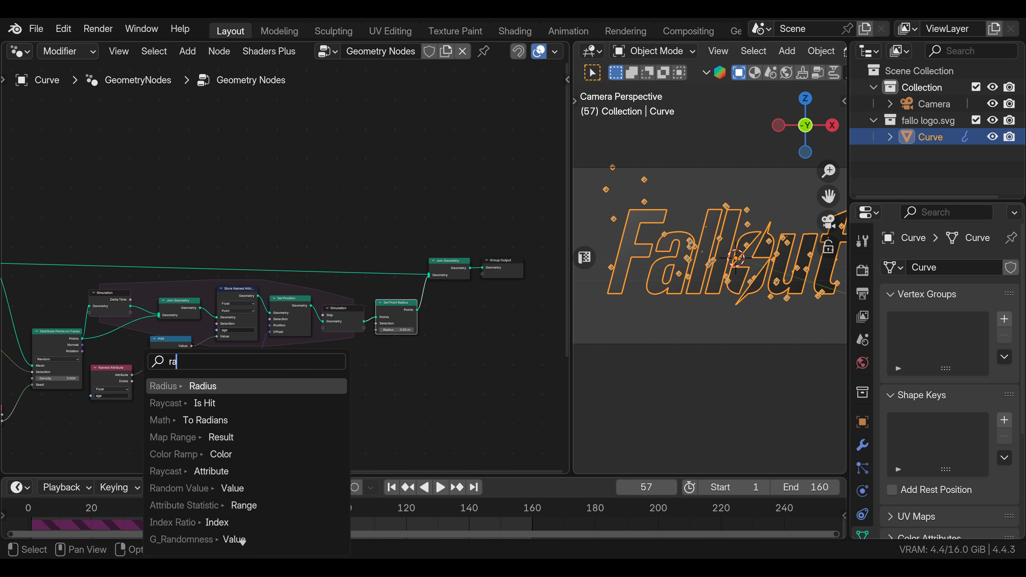
pyautogui.press('Down')
pyautogui.press('Down')
pyautogui.press('Down')
pyautogui.press('Down')
pyautogui.press('Down')
pyautogui.press('Down')
pyautogui.press('Return')
pyautogui.click(337, 386)
# Step: Set the Random Value node's Max to 0.005 and Min to 0.001
pyautogui.scroll(2, 339, 392)
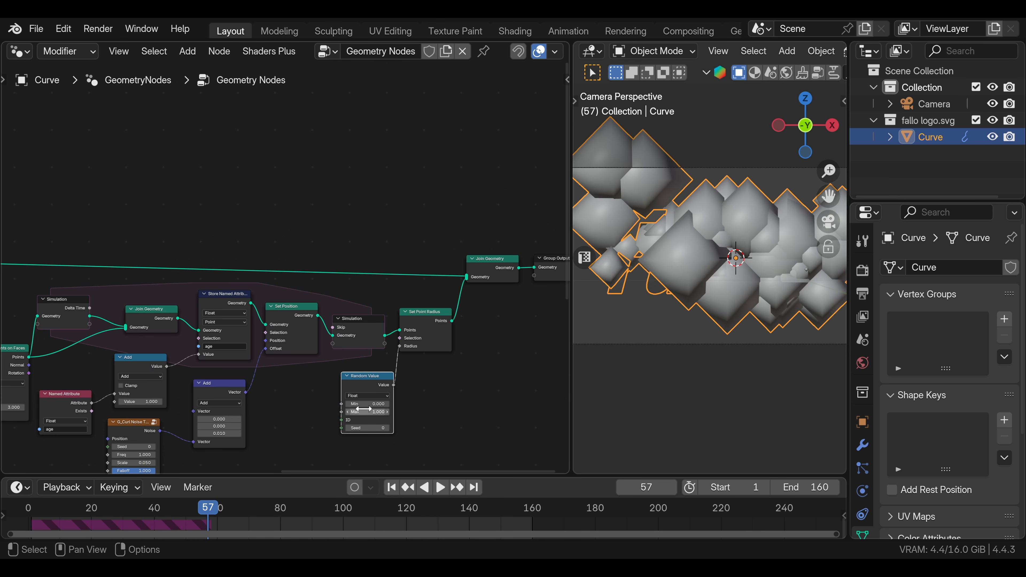
pyautogui.click(366, 411)
pyautogui.write('0.005')
pyautogui.press('Return')
pyautogui.click(358, 404)
pyautogui.write('0.')
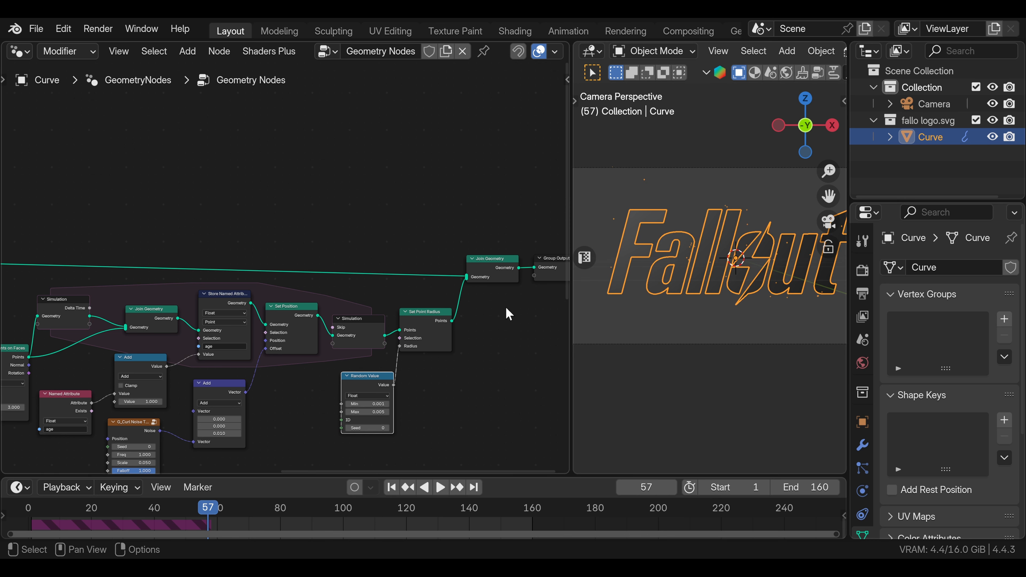
# Step: Make room after Set Point Radius and insert a Set Material node before the final Join Geometry
pyautogui.scroll(-2, 482, 305)
pyautogui.keyDown('shift'); pyautogui.moveTo(481, 306); pyautogui.dragTo(319, 312, button='middle'); pyautogui.keyUp('shift')
pyautogui.moveTo(318, 309); pyautogui.dragTo(383, 260)
pyautogui.hotkey('shift', 'a')
pyautogui.write('set')
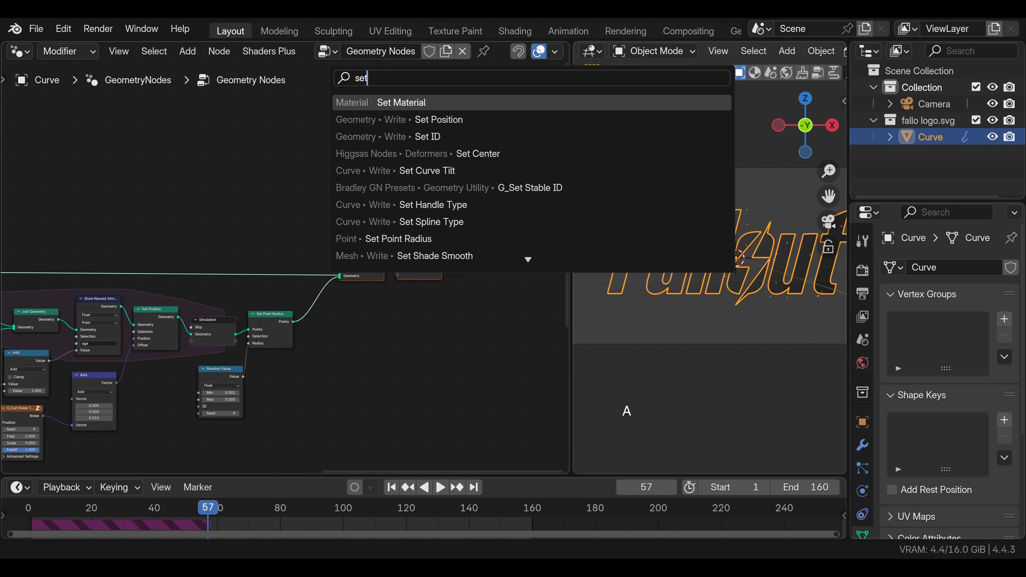
pyautogui.press('Return')
pyautogui.click(323, 307)
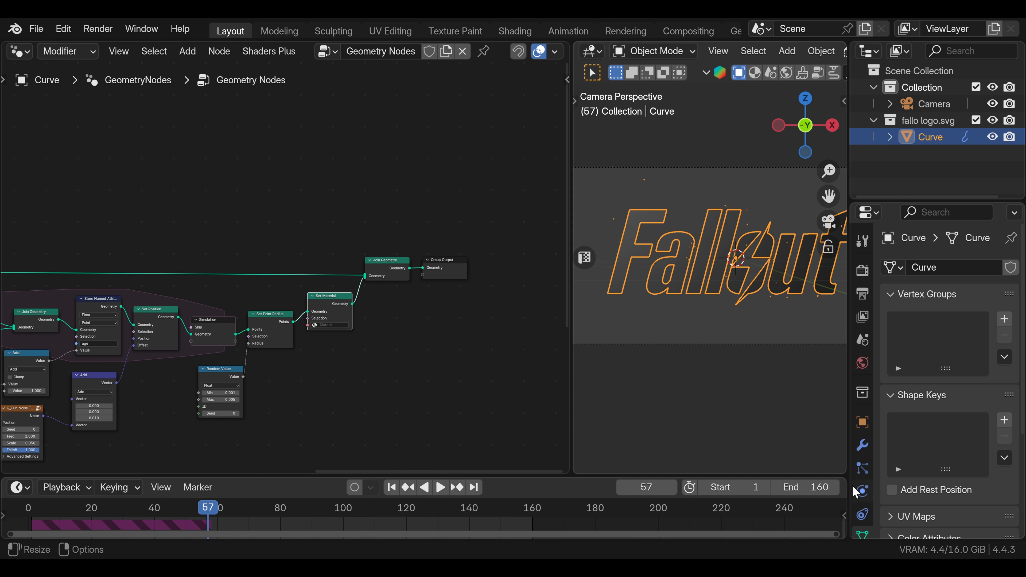
# Step: Create a second material on the logo named embers and assign it in the Set Material node
pyautogui.scroll(-2, 863, 505)
pyautogui.click(863, 520)
pyautogui.click(1012, 267)
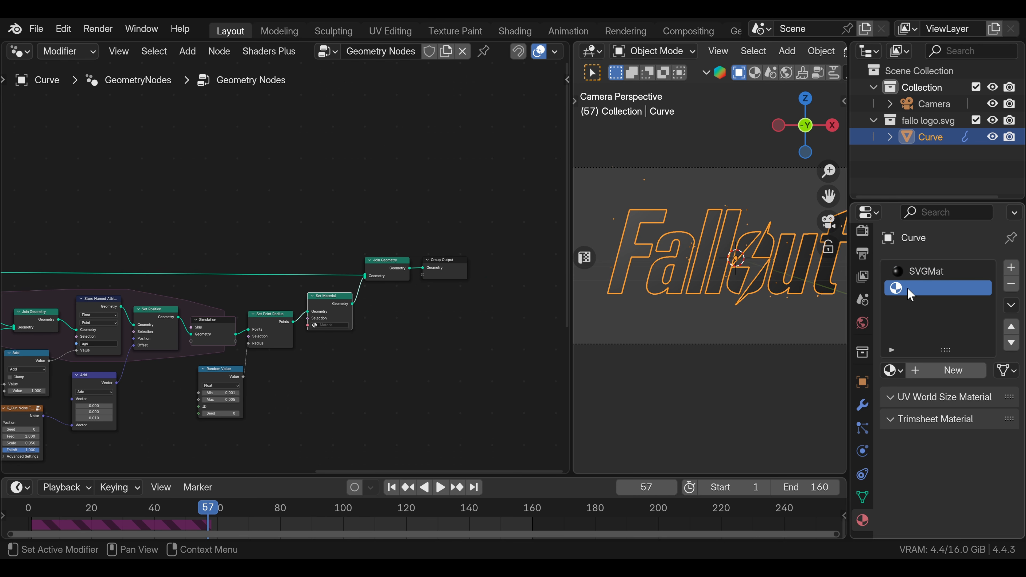
pyautogui.click(945, 371)
pyautogui.doubleClick(937, 288)
pyautogui.write('embers')
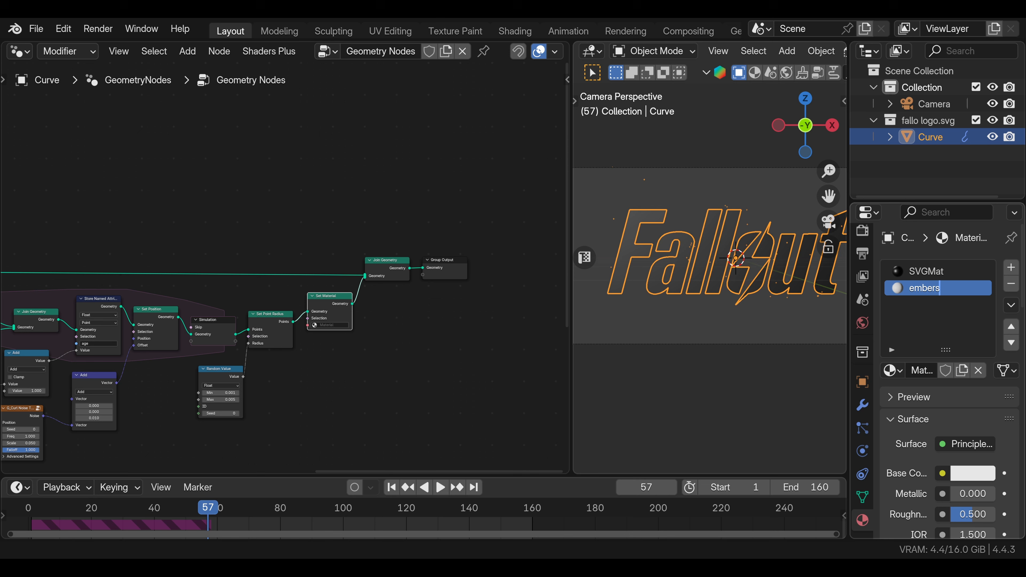
pyautogui.press('Return')
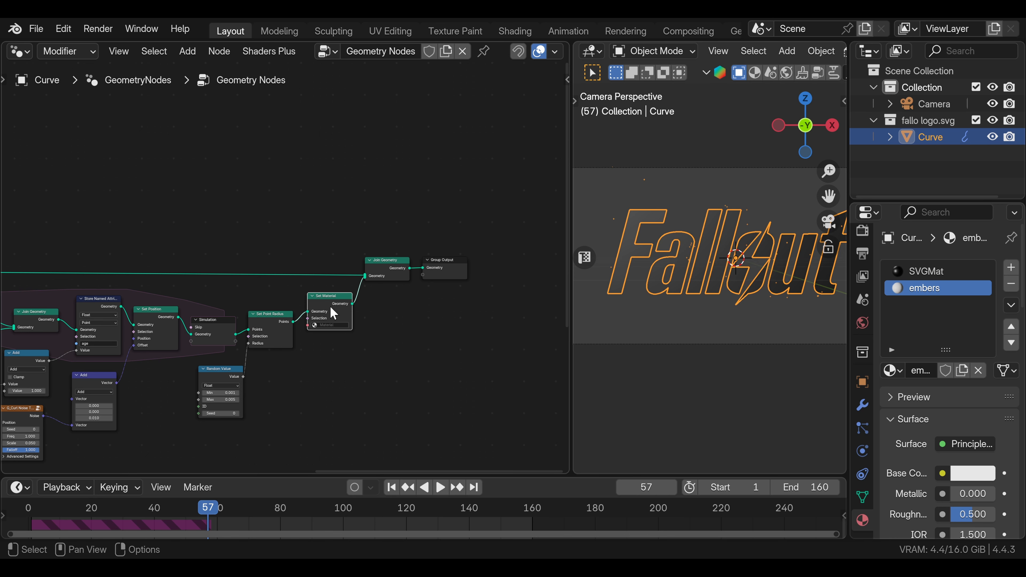
pyautogui.click(331, 325)
pyautogui.click(337, 345)
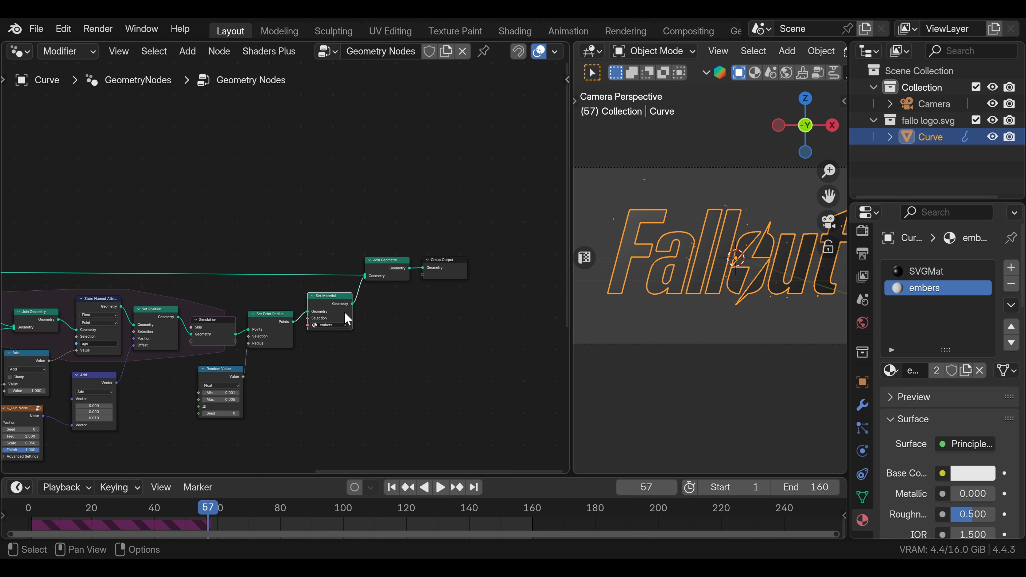
# Step: Widen the 3D viewport over the node editor and switch it to Rendered shading
pyautogui.scroll(-3, 274, 303)
pyautogui.keyDown('shift'); pyautogui.moveTo(258, 297); pyautogui.dragTo(454, 253, button='middle'); pyautogui.keyUp('shift')
pyautogui.scroll(2, 454, 253)
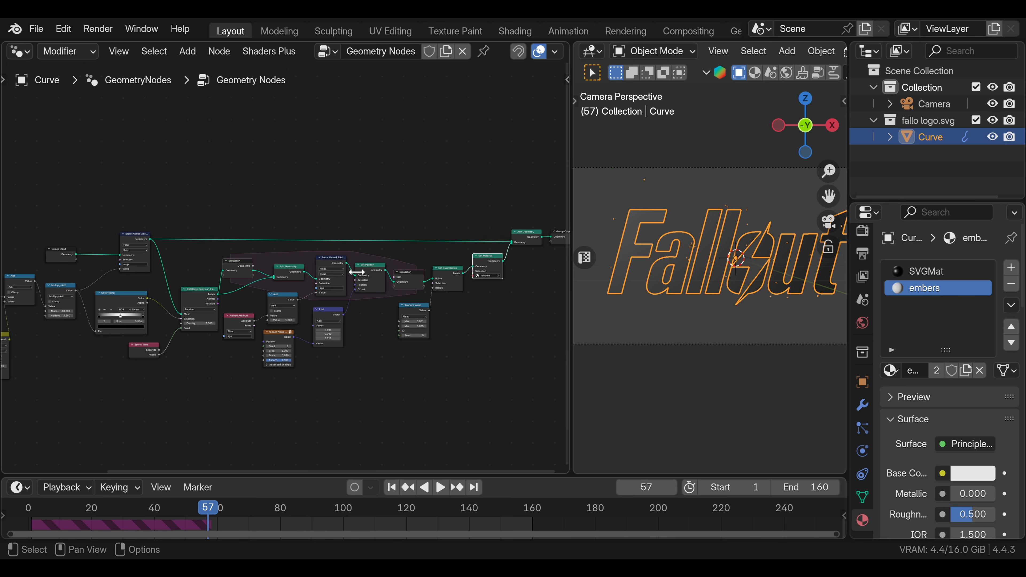
pyautogui.moveTo(568, 251); pyautogui.dragTo(127, 214)
pyautogui.scroll(-3, 809, 52)
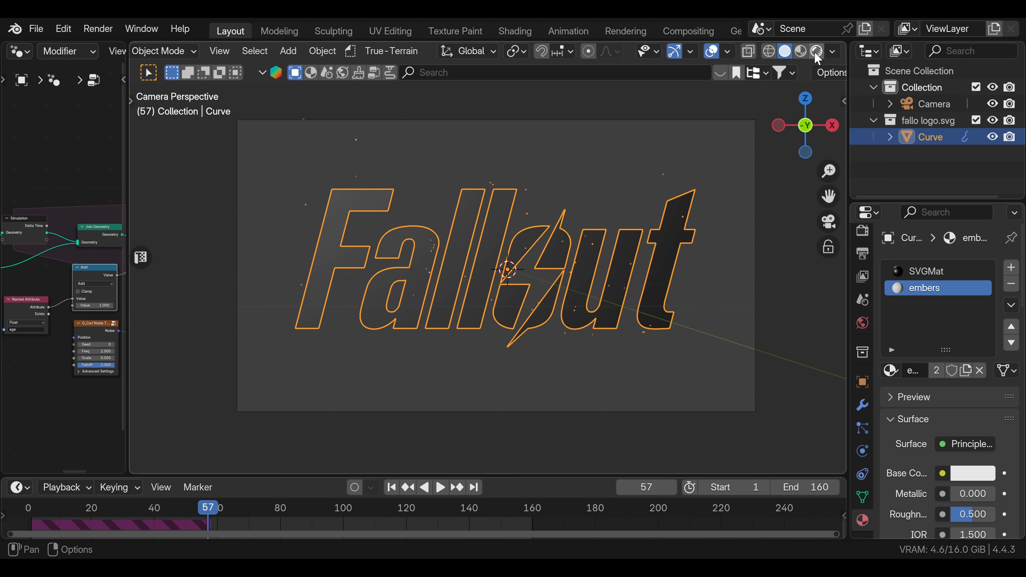
pyautogui.click(813, 53)
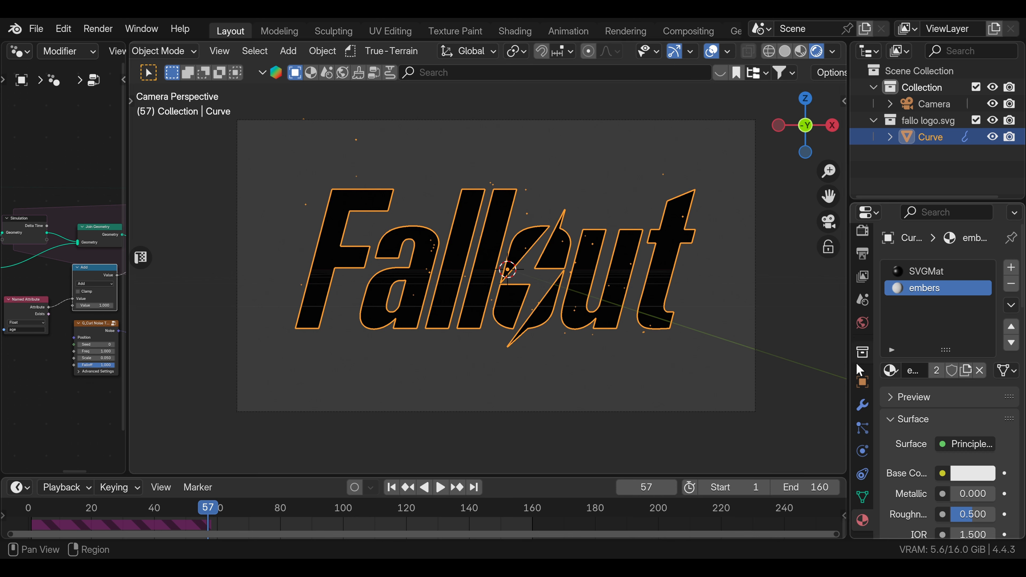
# Step: Enable Raytracing and Motion Blur in the EEVEE render settings
pyautogui.scroll(2, 868, 267)
pyautogui.click(865, 270)
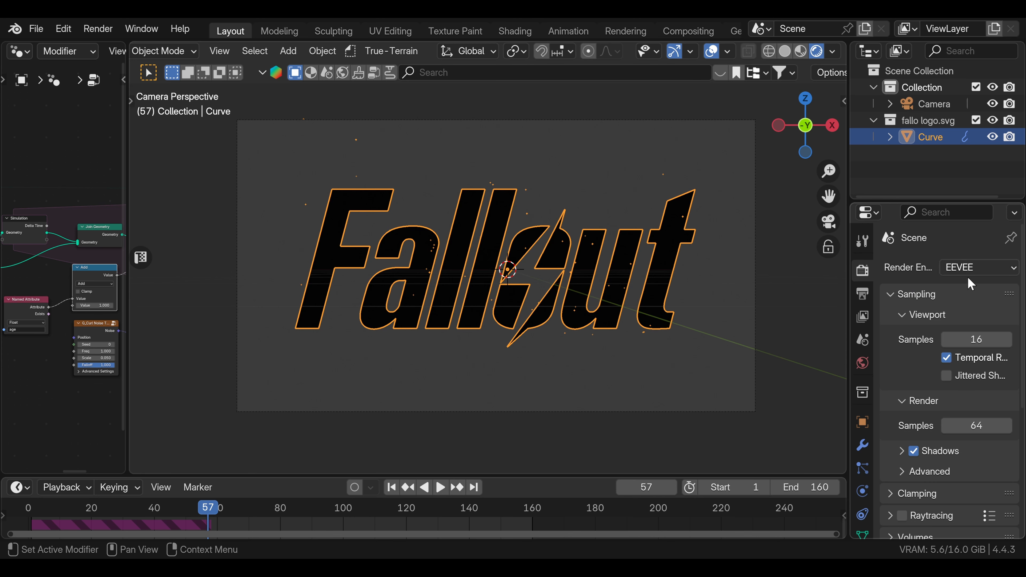
pyautogui.scroll(-5, 920, 400)
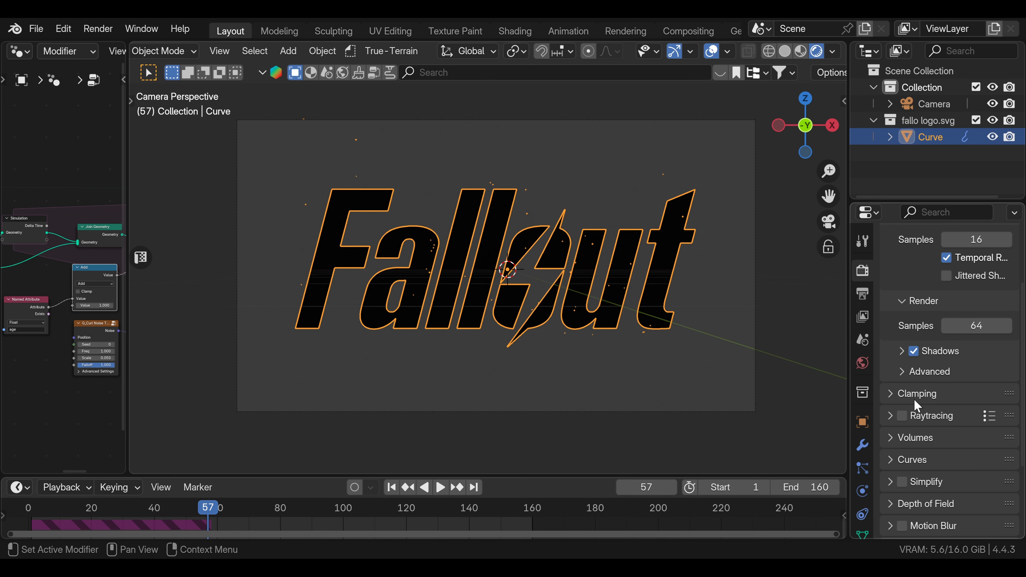
pyautogui.click(890, 416)
pyautogui.scroll(-6, 892, 419)
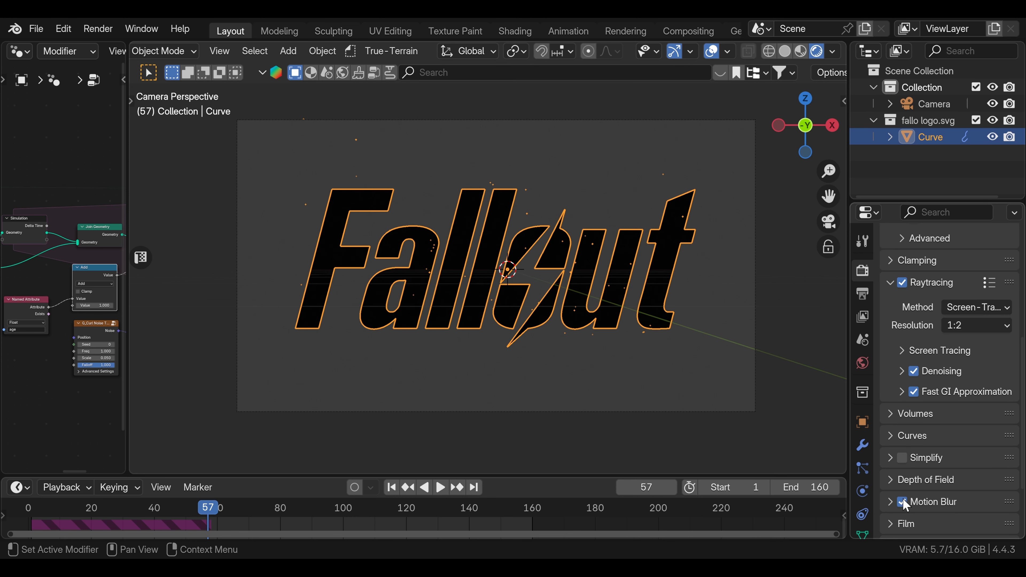
# Step: Set the world background color to black
pyautogui.scroll(8, 905, 505)
pyautogui.click(863, 363)
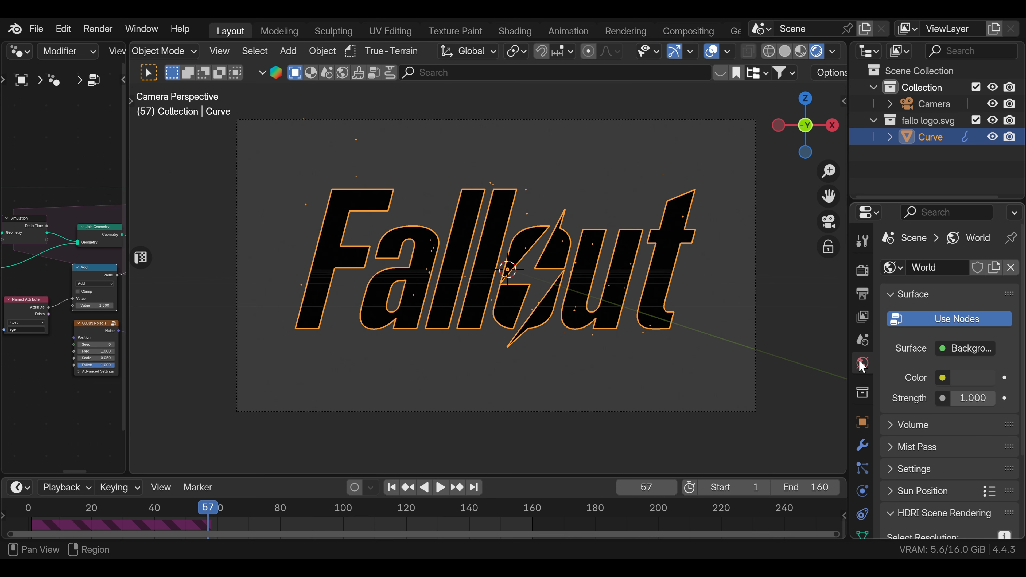
pyautogui.click(982, 378)
pyautogui.moveTo(982, 208); pyautogui.dragTo(983, 238)
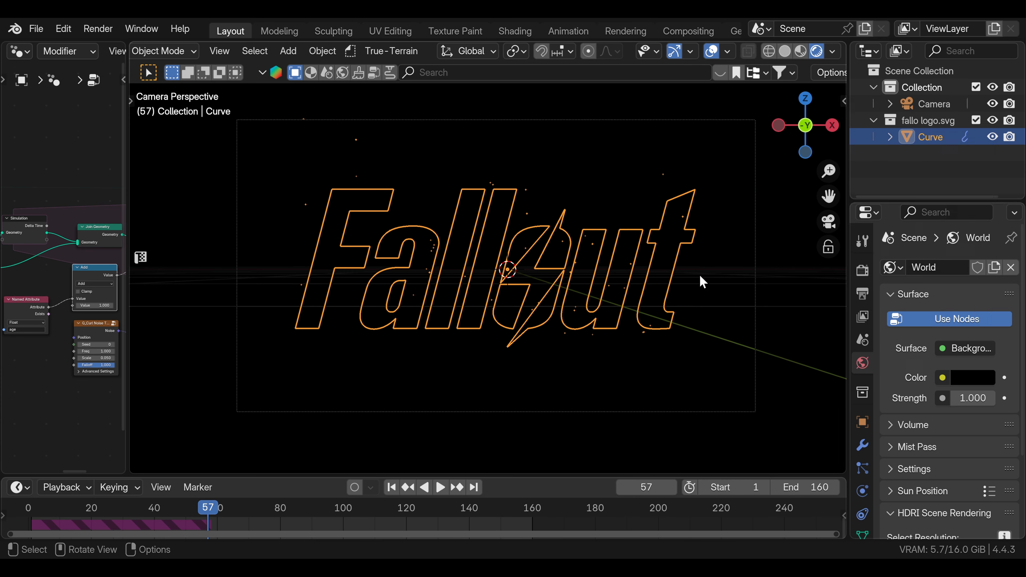
# Step: Add a spot light, rotate it 90° about X and move it along Y in front of the logo
pyautogui.hotkey('shift', 'a')
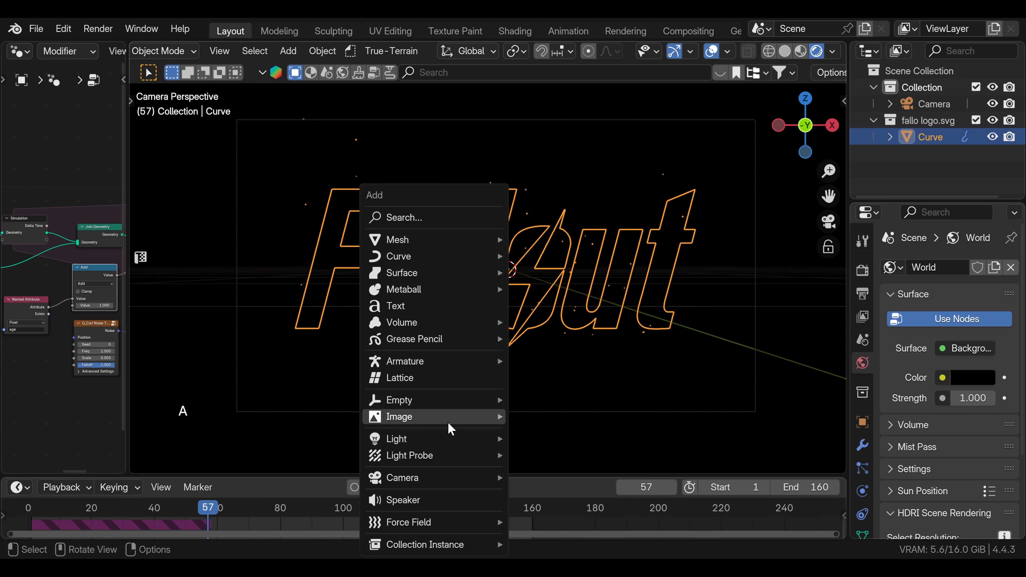
pyautogui.moveTo(471, 438)
pyautogui.click(544, 476)
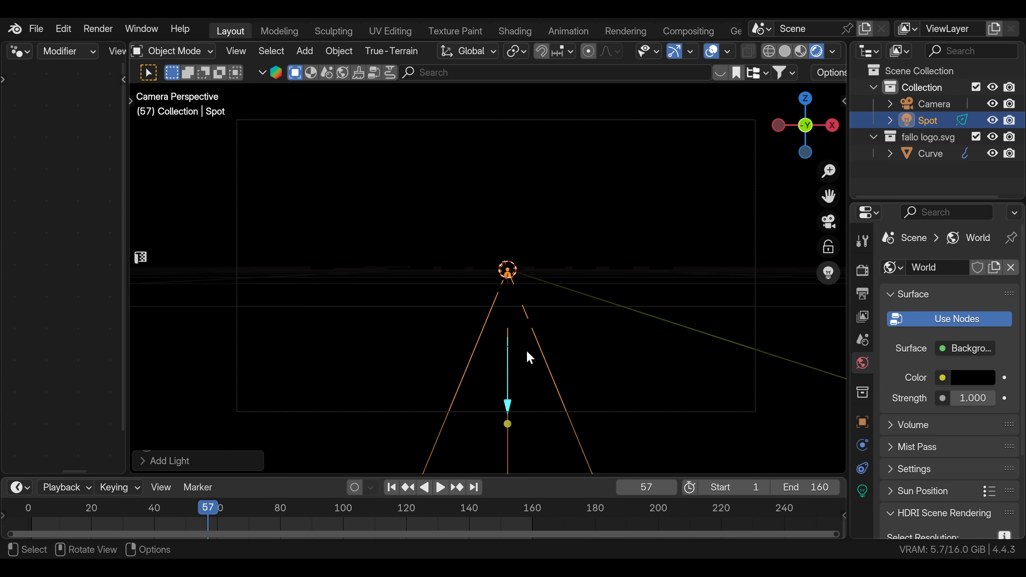
pyautogui.press('r')
pyautogui.press('x')
pyautogui.press('KP_9')
pyautogui.press('KP_0')
pyautogui.press('KP_Enter')
pyautogui.press('g')
pyautogui.press('y')
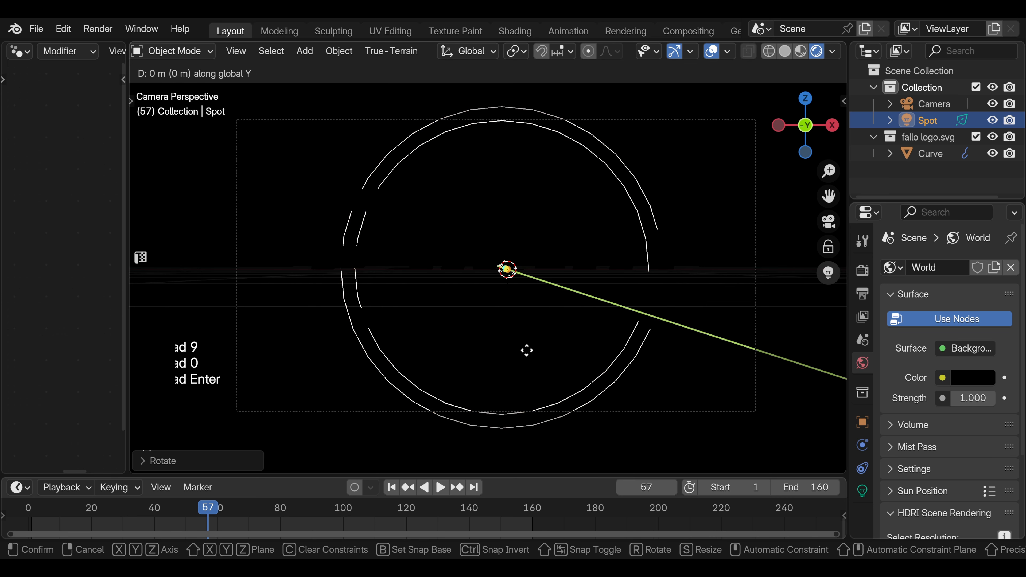
pyautogui.click(521, 285)
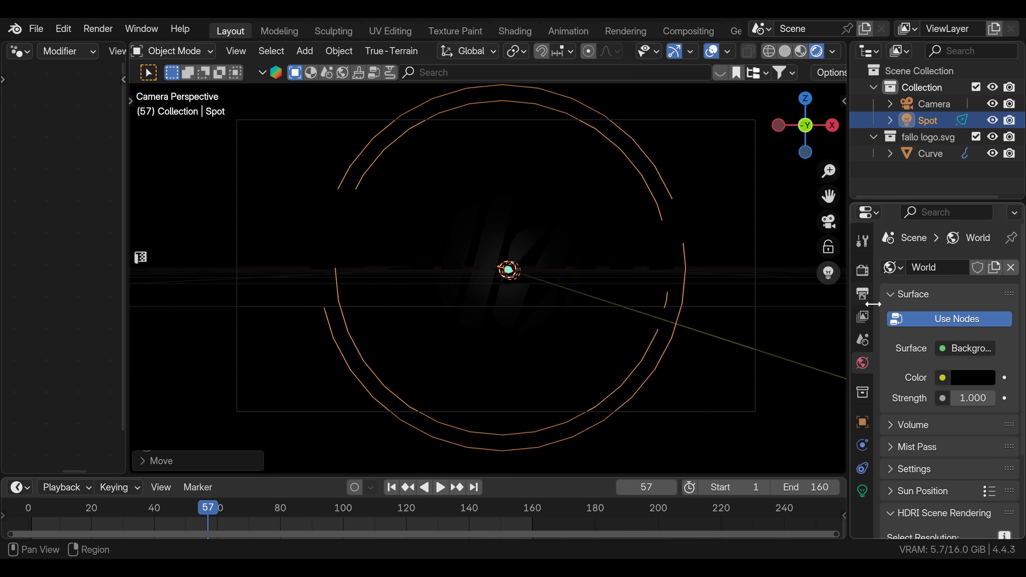
# Step: Move the spot light further along Y and set its power to 593.8 W, radius 0.81 m, beam size 82.6° and blend 0.271
pyautogui.moveTo(965, 379); pyautogui.dragTo(982, 379)
pyautogui.moveTo(965, 472); pyautogui.dragTo(992, 472)
pyautogui.moveTo(965, 421); pyautogui.dragTo(993, 421)
pyautogui.moveTo(965, 380)
pyautogui.mouseDown()
pyautogui.moveTo(1002, 380)
pyautogui.moveTo(969, 380)
pyautogui.mouseUp()
pyautogui.press('g')
pyautogui.press('y')
pyautogui.click(528, 215)
pyautogui.moveTo(961, 472); pyautogui.dragTo(964, 471)
pyautogui.moveTo(946, 490); pyautogui.dragTo(953, 490)
pyautogui.moveTo(955, 422); pyautogui.dragTo(964, 421)
pyautogui.moveTo(955, 472); pyautogui.dragTo(968, 471)
pyautogui.moveTo(965, 379); pyautogui.dragTo(965, 380)
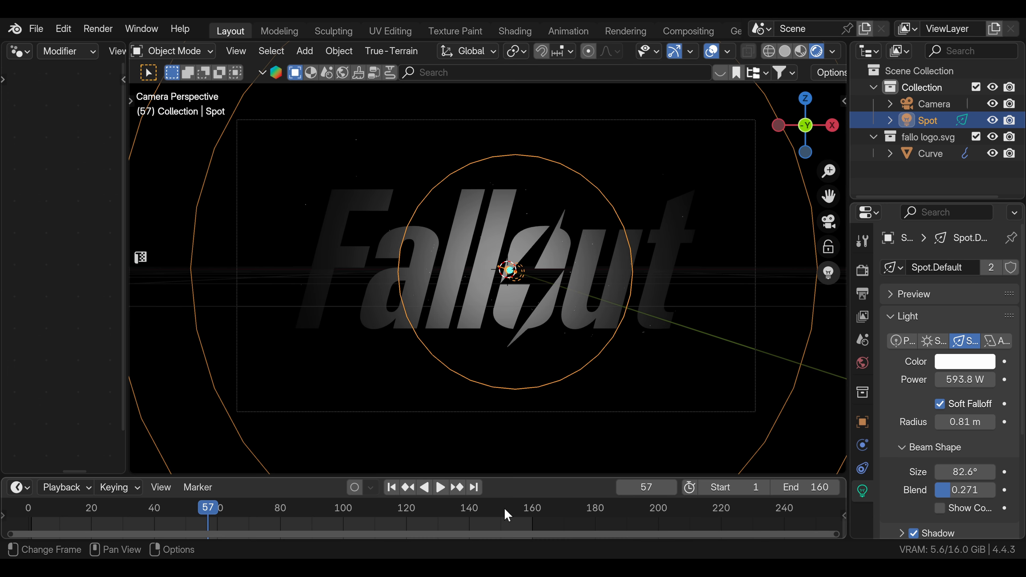
# Step: Keyframe the spot light's power at 593.8 W on frame 160 and at 5 W on frame 1
pyautogui.moveTo(503, 510); pyautogui.dragTo(534, 511)
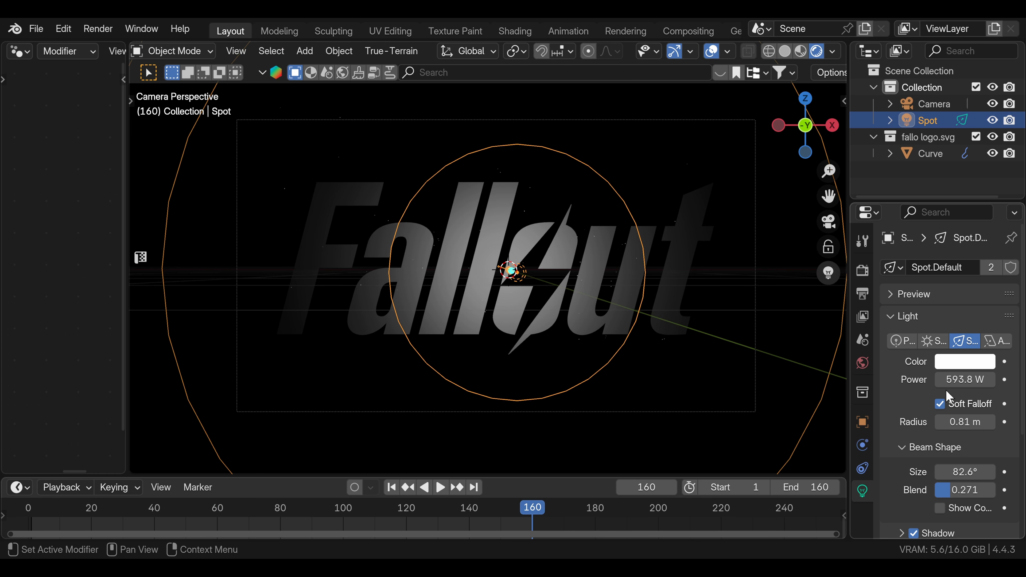
pyautogui.press('i')
pyautogui.hotkey('shift', 'Left')
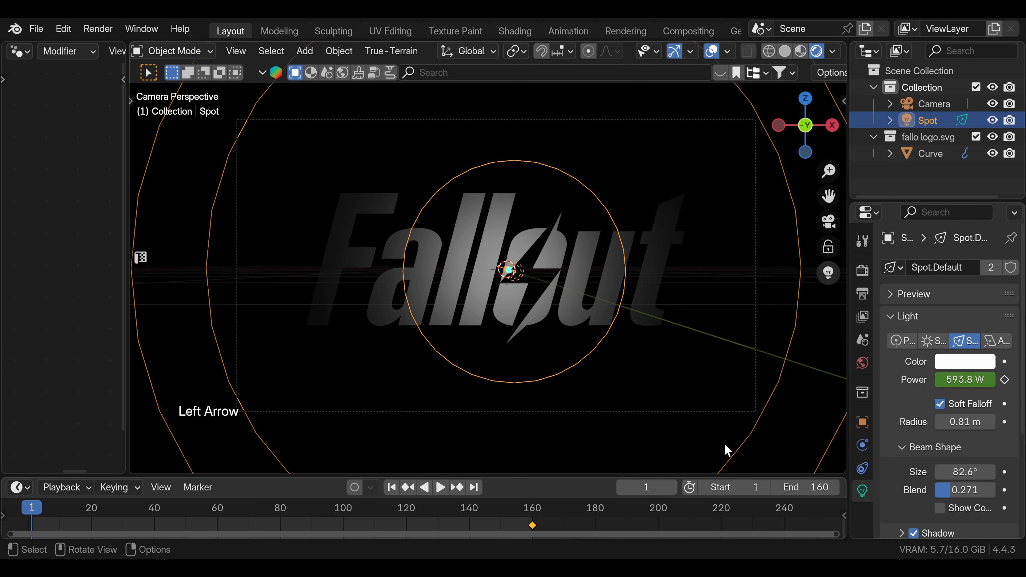
pyautogui.click(957, 380)
pyautogui.write('5')
pyautogui.press('Return')
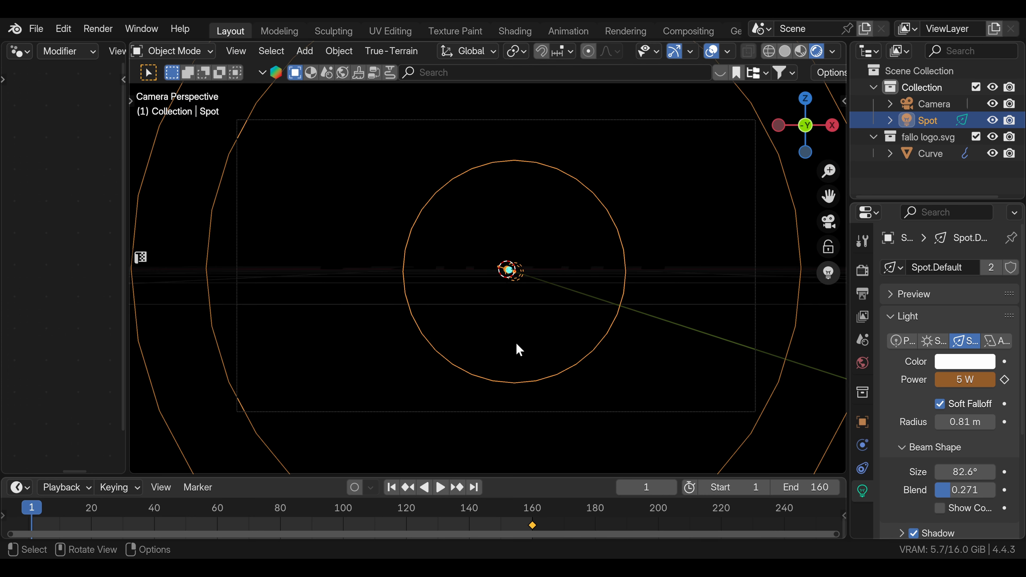
pyautogui.press('i')
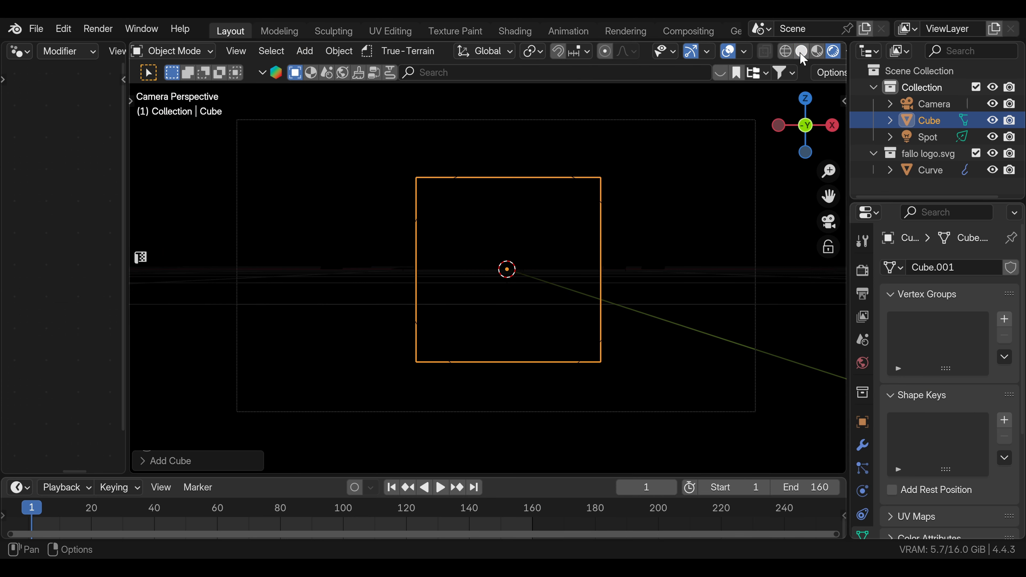
# Step: Switch to Solid shading and stretch the new cube along X until it extends past both sides of the camera frame
pyautogui.click(801, 52)
pyautogui.press('s')
pyautogui.press('x')
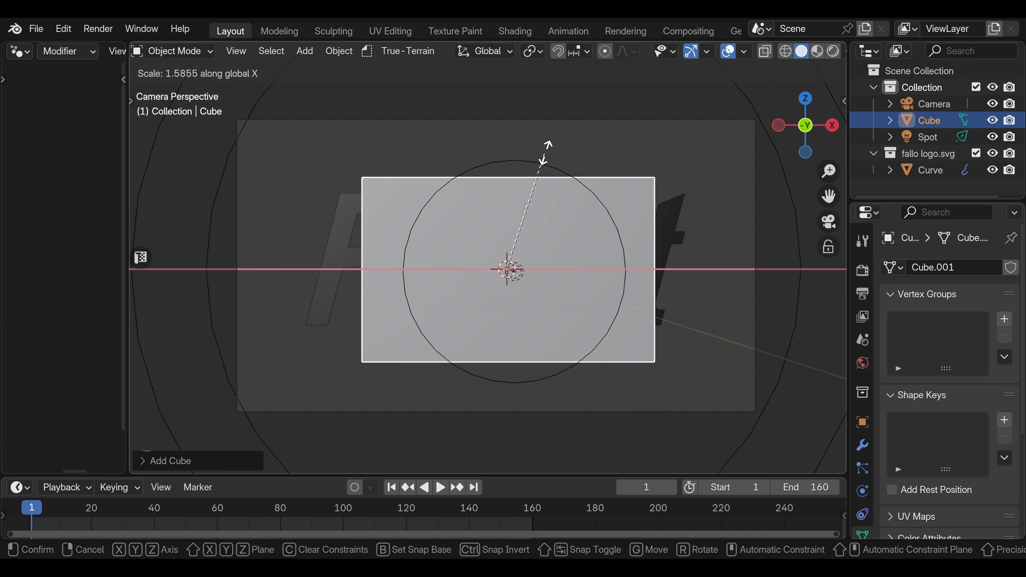
pyautogui.click(574, 66)
pyautogui.press('g')
pyautogui.press('x')
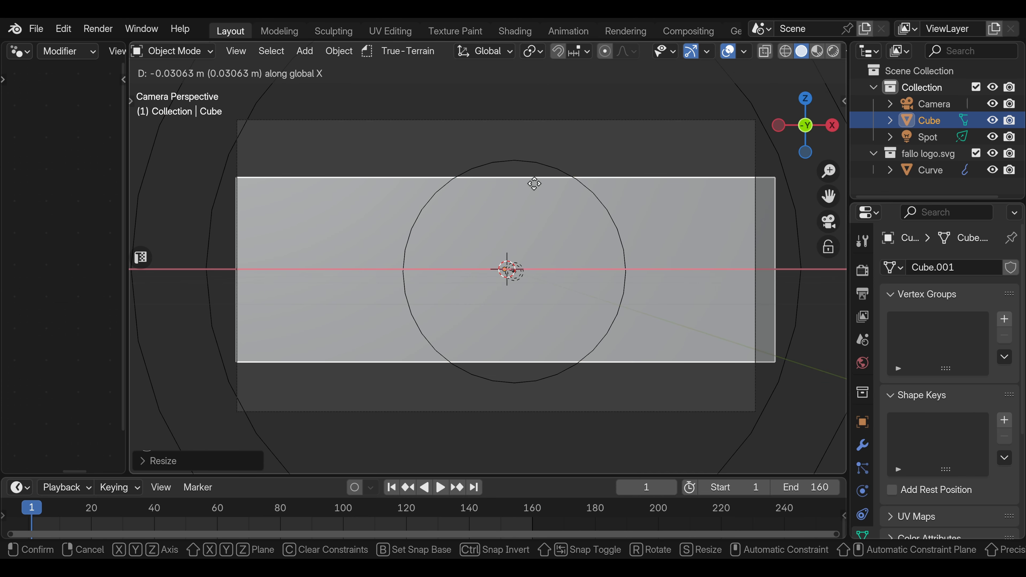
pyautogui.click(535, 189)
pyautogui.press('x')
pyautogui.press('s')
pyautogui.press('x')
pyautogui.click(532, 287)
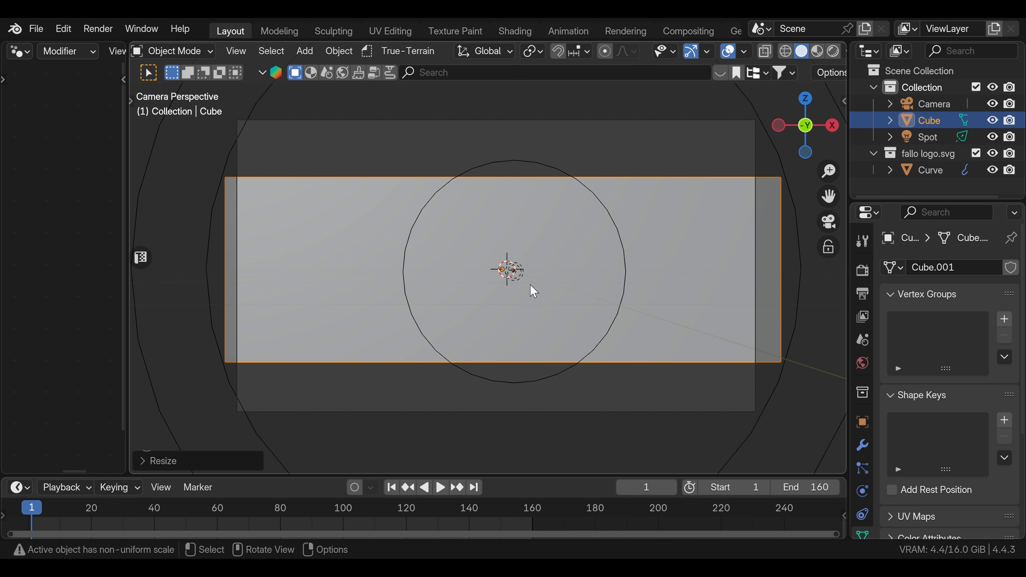
# Step: Scale the cube along Z to cover the camera frame's height, check it at frame 45 and apply its scale
pyautogui.press('s')
pyautogui.press('z')
pyautogui.click(534, 369)
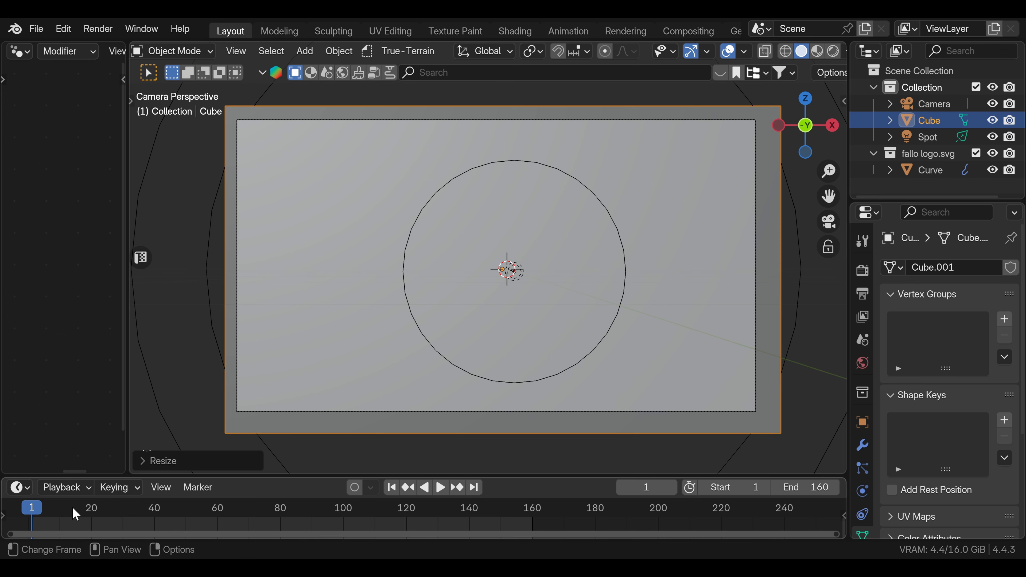
pyautogui.moveTo(75, 514); pyautogui.dragTo(170, 509)
pyautogui.hotkey('ctrl', 'a')
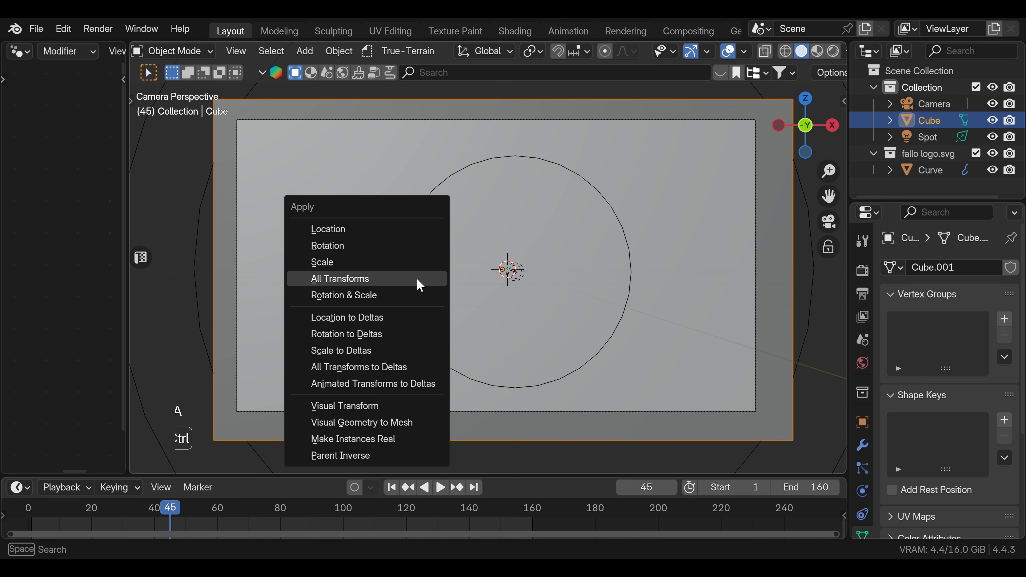
pyautogui.click(415, 263)
# Step: Widen the shader editor and give the cube a new material with a Volume Scatter feeding the output's Volume instead of the default shader
pyautogui.moveTo(126, 220); pyautogui.dragTo(415, 222)
pyautogui.scroll(-4, 305, 57)
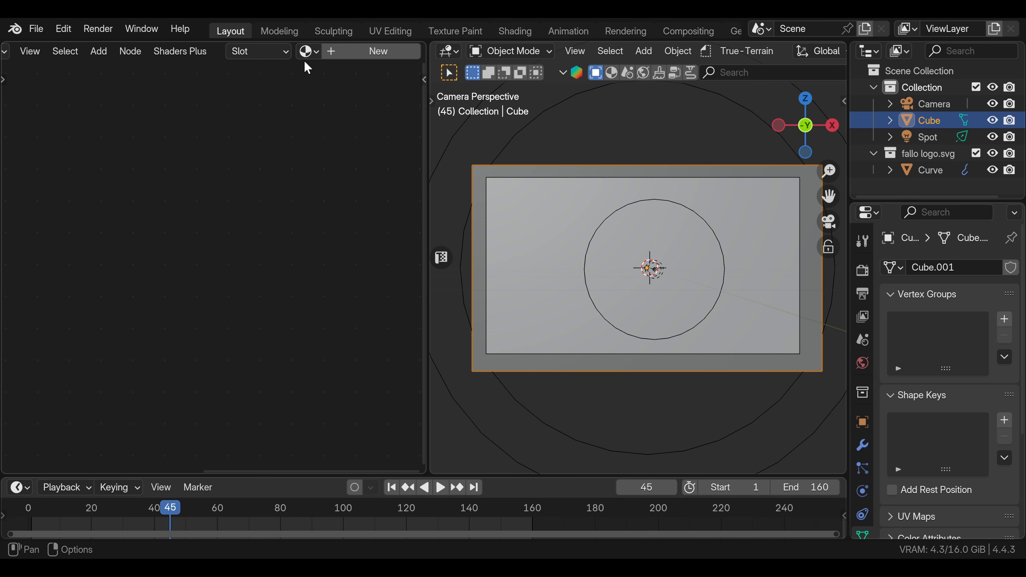
pyautogui.click(354, 51)
pyautogui.keyDown('shift'); pyautogui.moveTo(130, 157); pyautogui.dragTo(329, 291, button='middle'); pyautogui.keyUp('shift')
pyautogui.scroll(1, 326, 298)
pyautogui.click(238, 220)
pyautogui.press('x')
pyautogui.moveTo(298, 247); pyautogui.dragTo(233, 259)
pyautogui.write('sc')
pyautogui.click(84, 284)
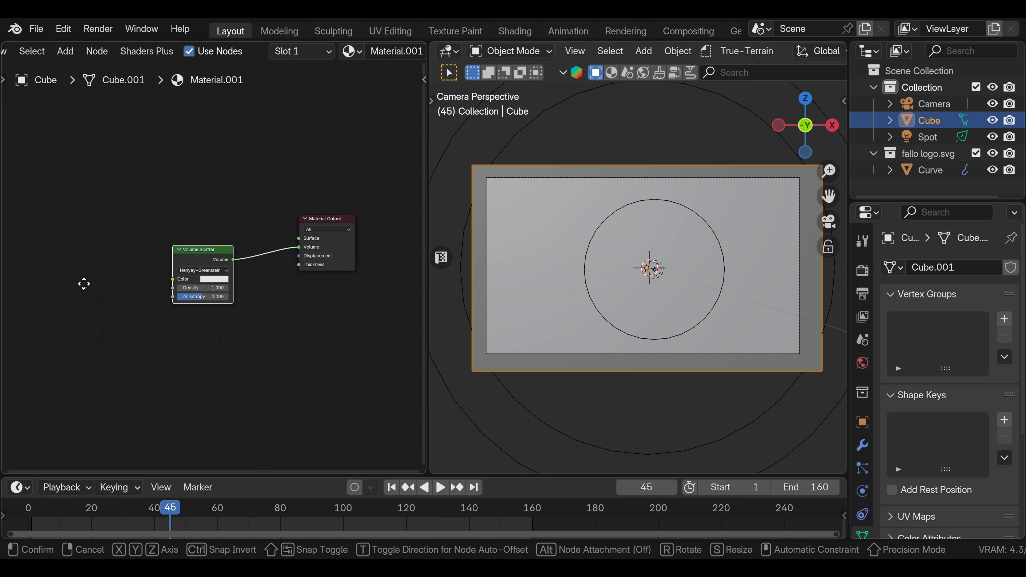
# Step: Switch the viewport to Rendered shading and set the Volume Scatter phase function to Rayleigh
pyautogui.scroll(-6, 740, 56)
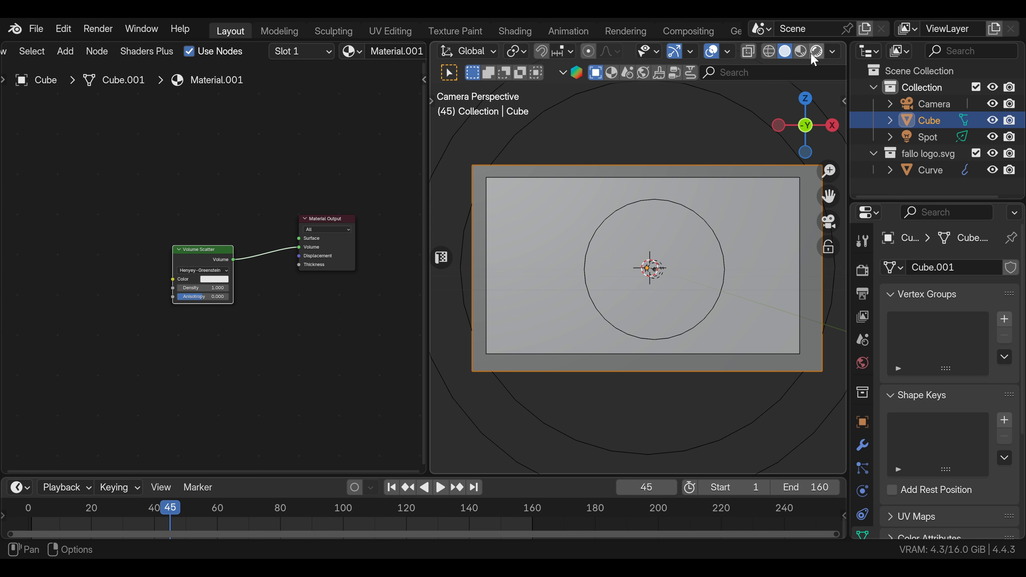
pyautogui.click(816, 52)
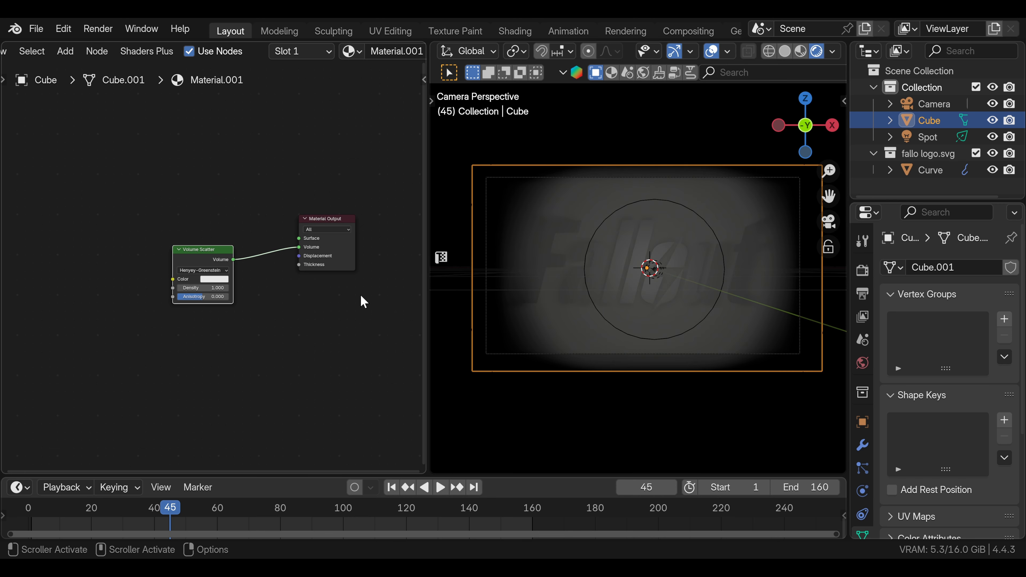
pyautogui.click(198, 269)
pyautogui.click(195, 316)
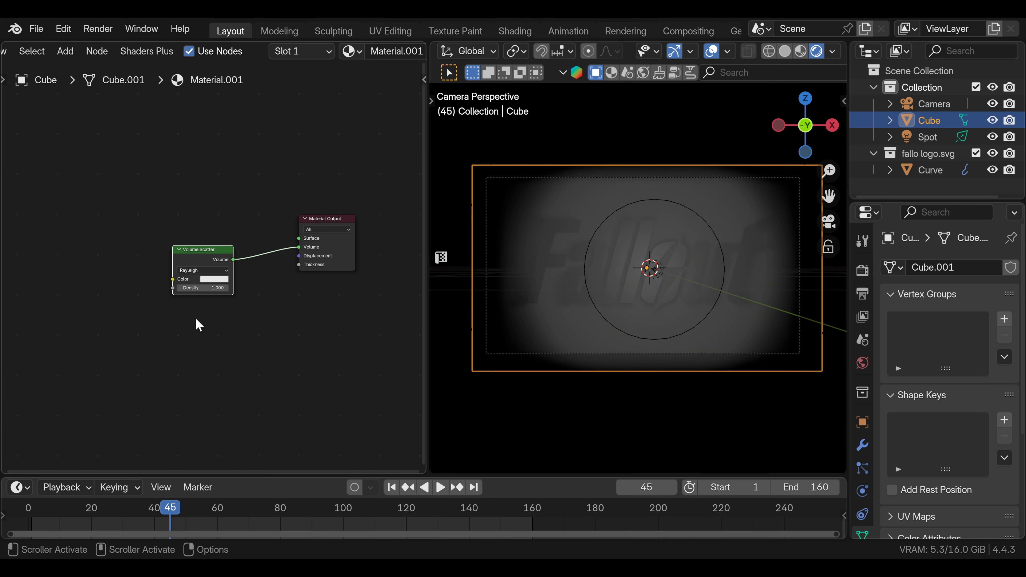
# Step: Drive the Volume Scatter density with a Noise Texture and insert a Color Ramp between them
pyautogui.moveTo(173, 279); pyautogui.dragTo(81, 316)
pyautogui.write('noi')
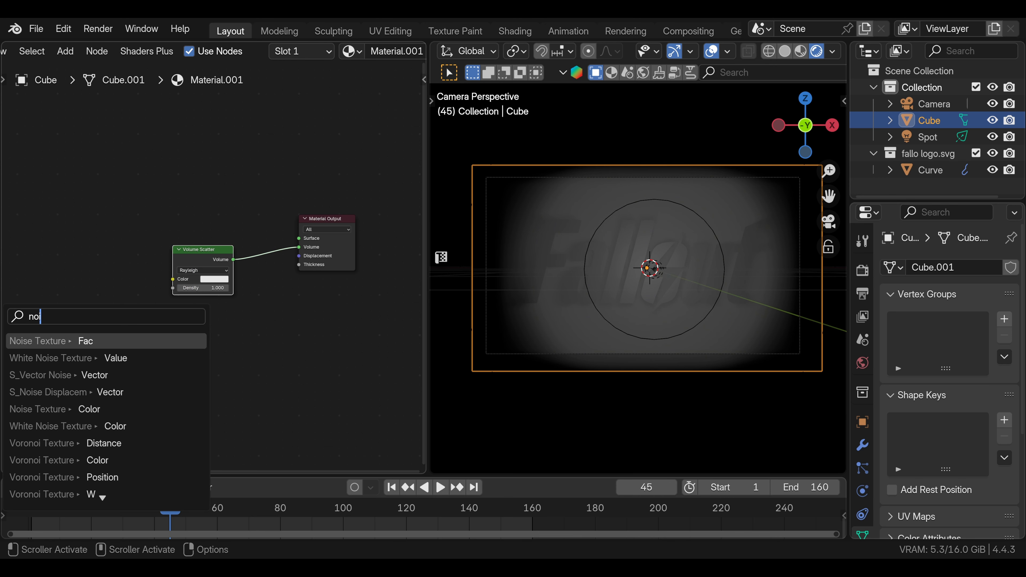
pyautogui.press('Return')
pyautogui.click(26, 316)
pyautogui.hotkey('shift', 'a')
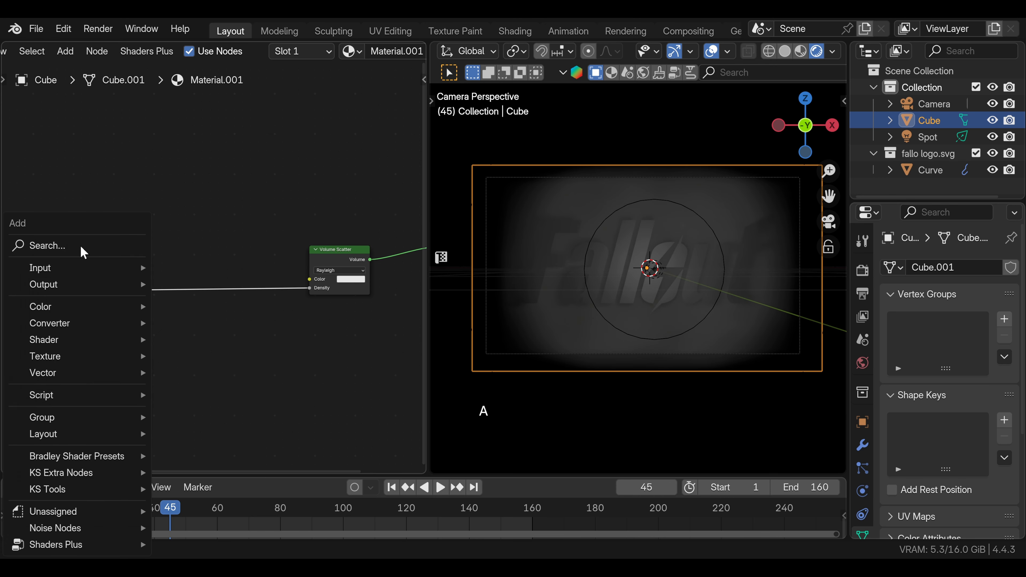
pyautogui.write('c')
pyautogui.press('Return')
pyautogui.click(150, 286)
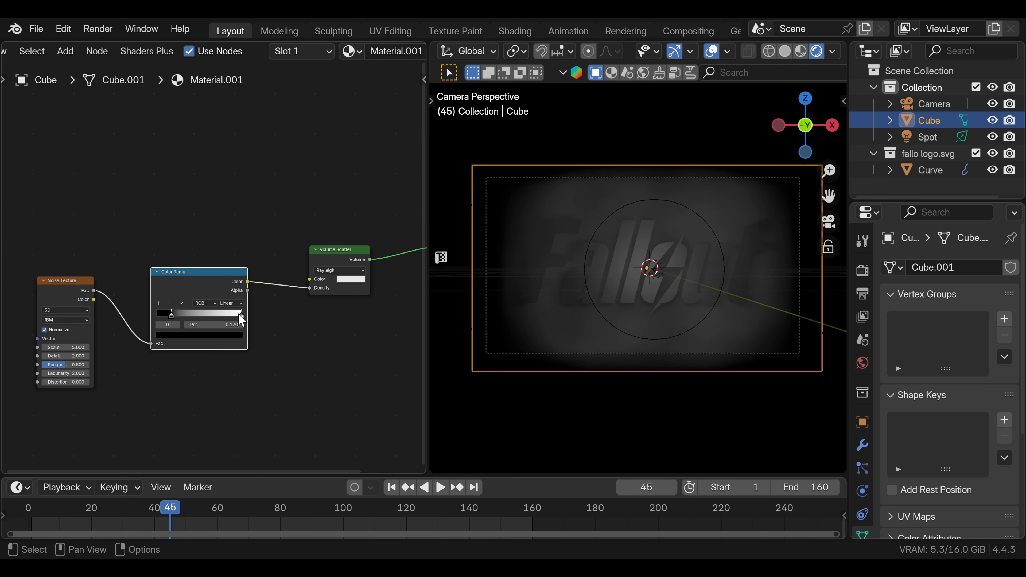
# Step: Set the Noise Texture scale to 8.8 and the Color Ramp's black stop to 0.227, checking the fog from an angle
pyautogui.moveTo(75, 347); pyautogui.dragTo(106, 347)
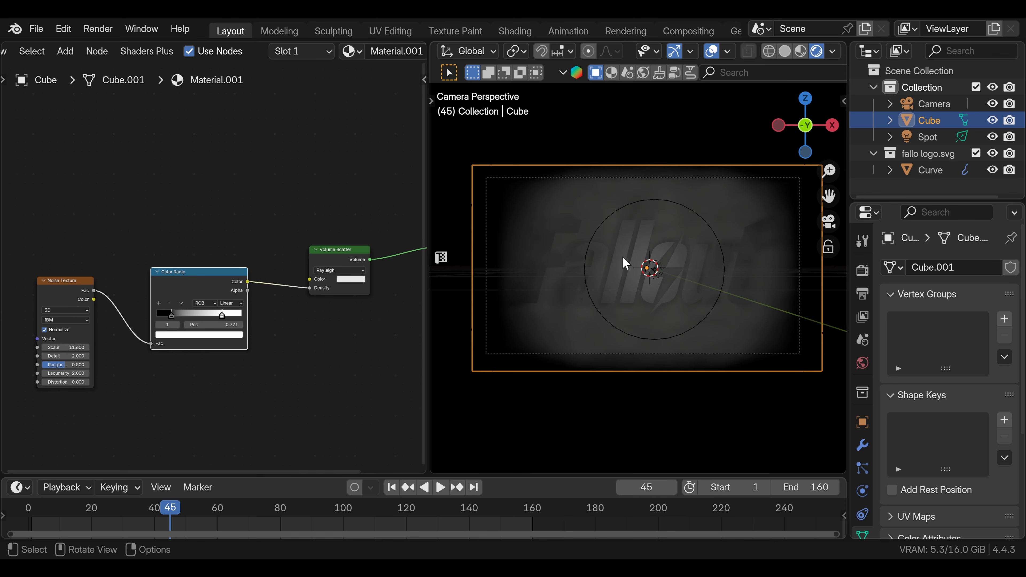
pyautogui.moveTo(622, 259); pyautogui.dragTo(488, 298, button='middle')
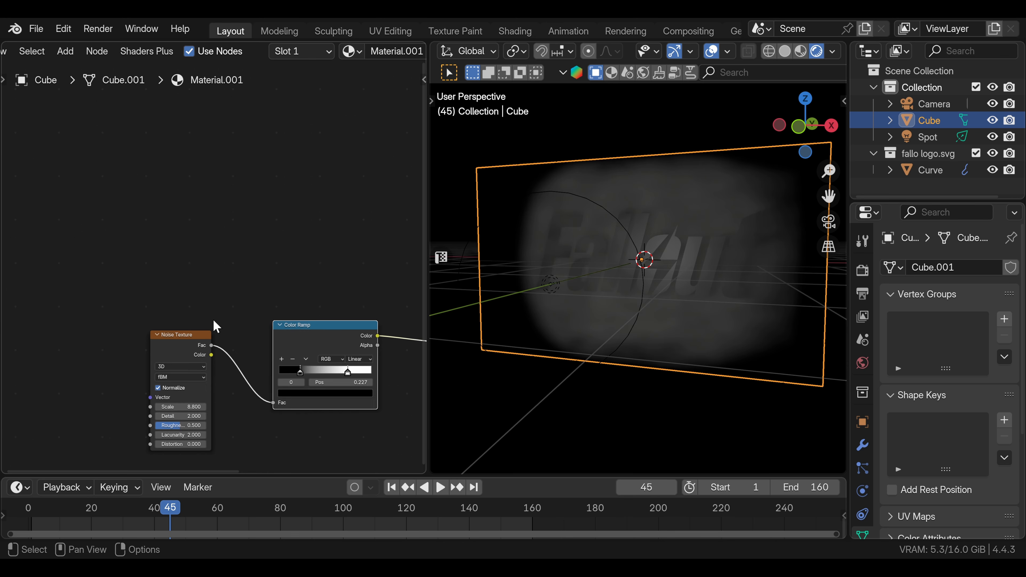
pyautogui.scroll(-1, 214, 319)
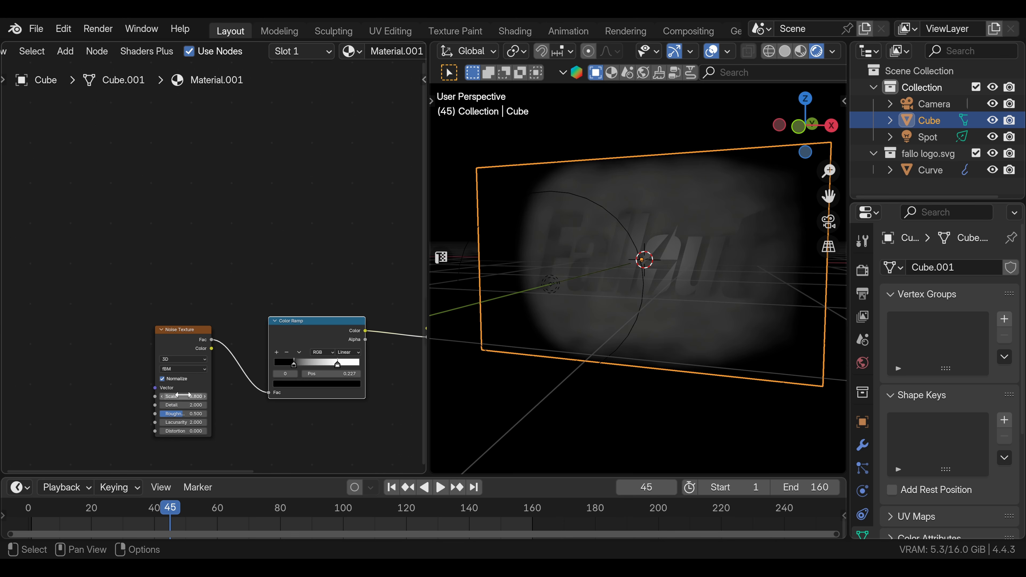
# Step: Switch the Noise Texture to 4D and animate its W value with a #frame driver expression
pyautogui.click(187, 359)
pyautogui.click(174, 400)
pyautogui.click(174, 397)
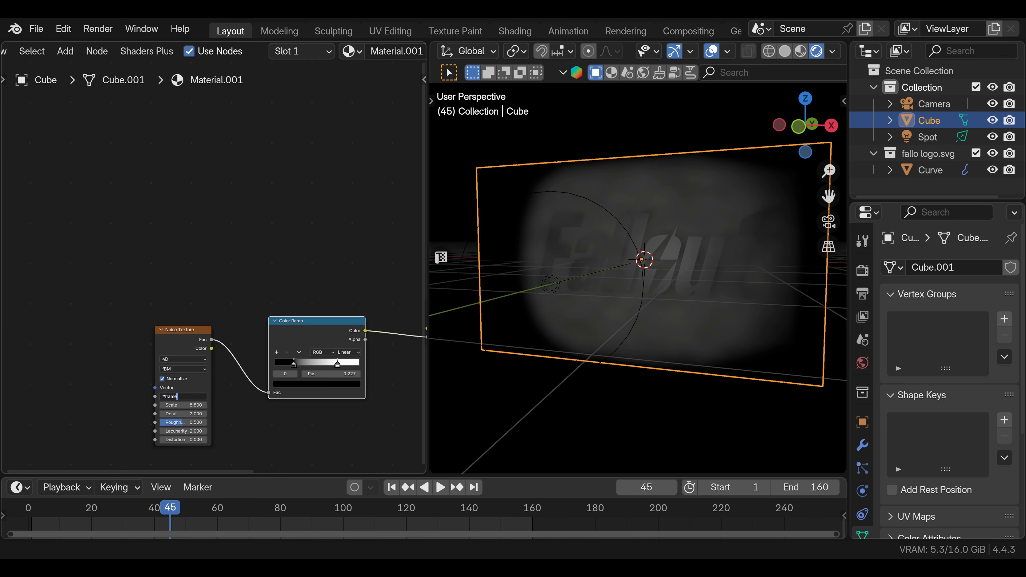
# Step: Enable volume shadows in the render settings, darken the Color Ramp's white stop to gray and move the black stop to 0.123
pyautogui.click(898, 317)
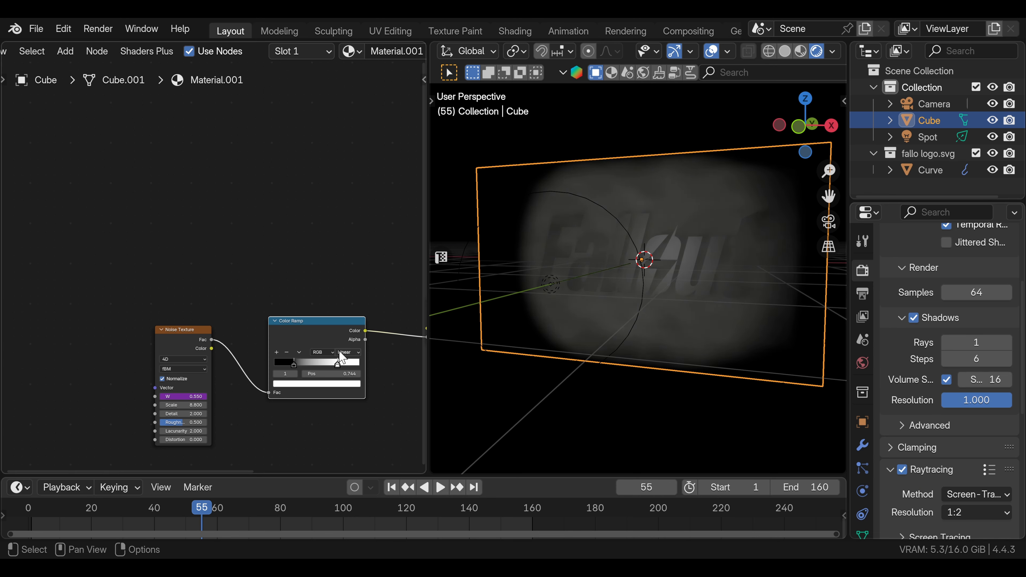
pyautogui.click(332, 384)
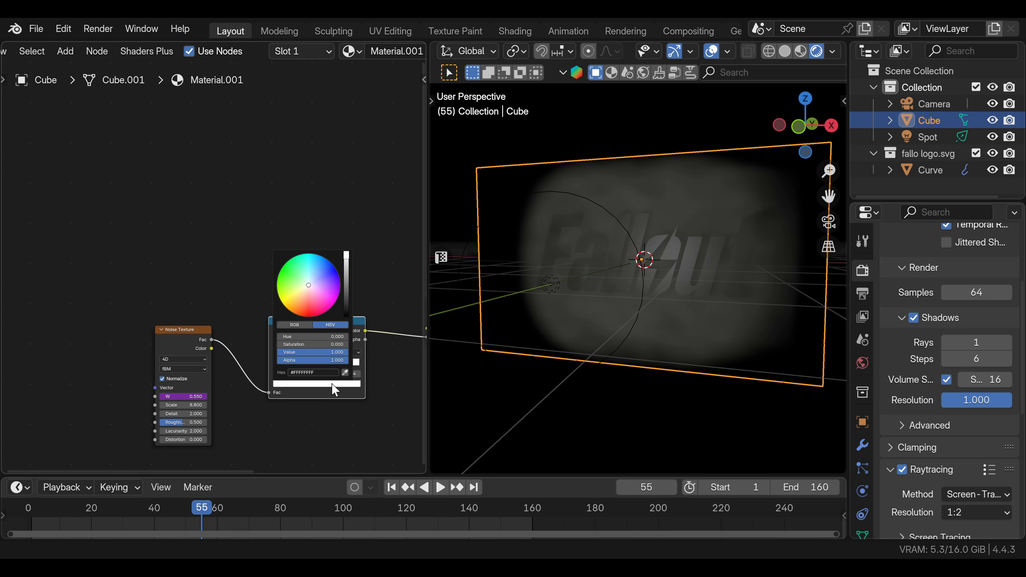
pyautogui.moveTo(314, 356); pyautogui.dragTo(285, 355)
# Step: Add a point light and place it beyond the upper left of the logo
pyautogui.hotkey('shift', 'a')
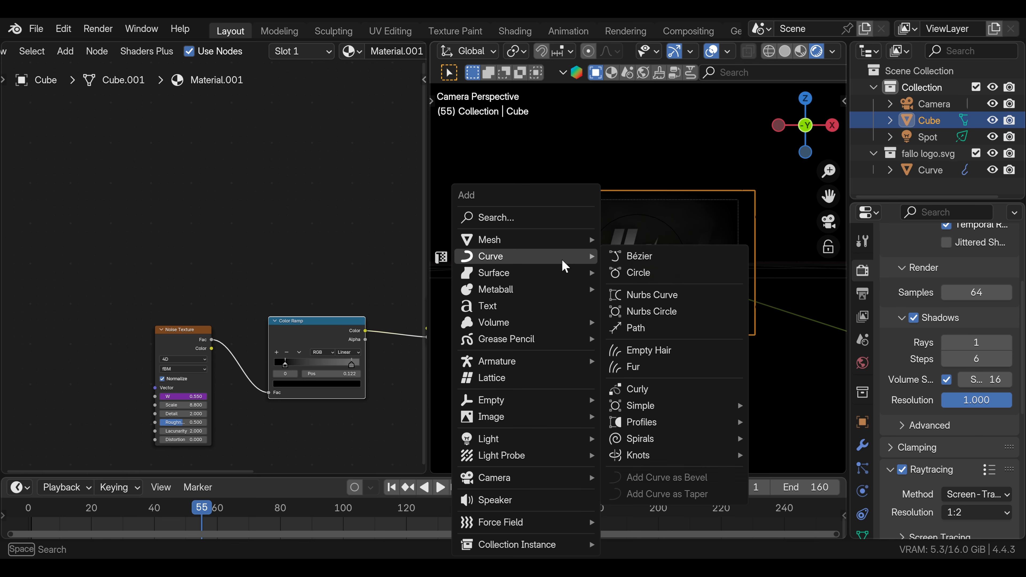
pyautogui.moveTo(562, 440)
pyautogui.click(623, 441)
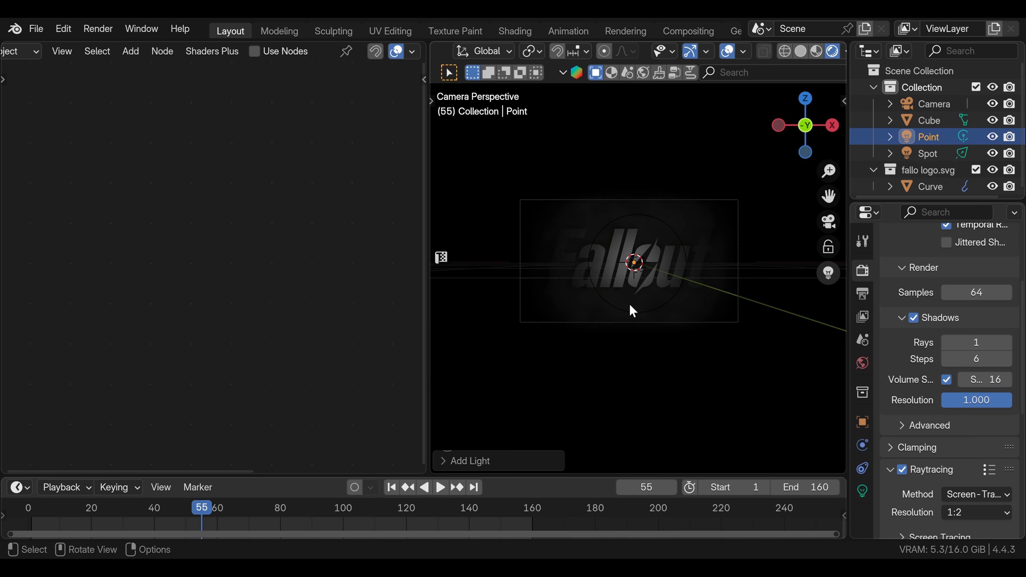
pyautogui.press('g')
pyautogui.click(545, 229)
# Step: Set the point light's radius to about 0.555 m and its power to 20 W, and tint its color
pyautogui.click(863, 491)
pyautogui.moveTo(965, 366); pyautogui.dragTo(981, 366)
pyautogui.moveTo(964, 324); pyautogui.dragTo(940, 324)
pyautogui.click(965, 306)
pyautogui.click(964, 324)
pyautogui.write('20')
pyautogui.press('Return')
pyautogui.click(959, 306)
pyautogui.moveTo(901, 117); pyautogui.dragTo(890, 133)
pyautogui.click(573, 300)
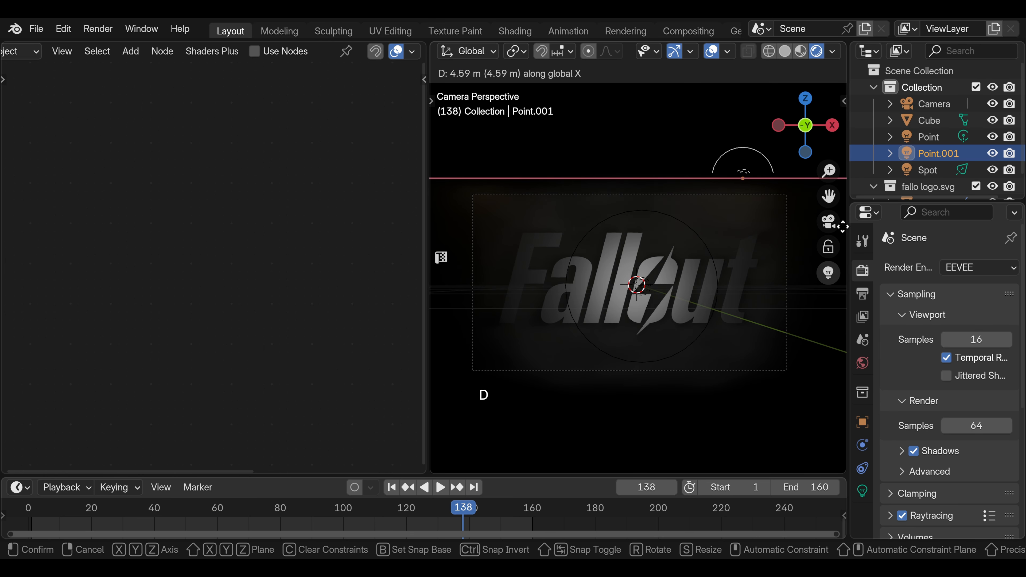
# Step: Place the duplicated point light beyond the upper right of the logo and tint its color light blue
pyautogui.click(699, 197)
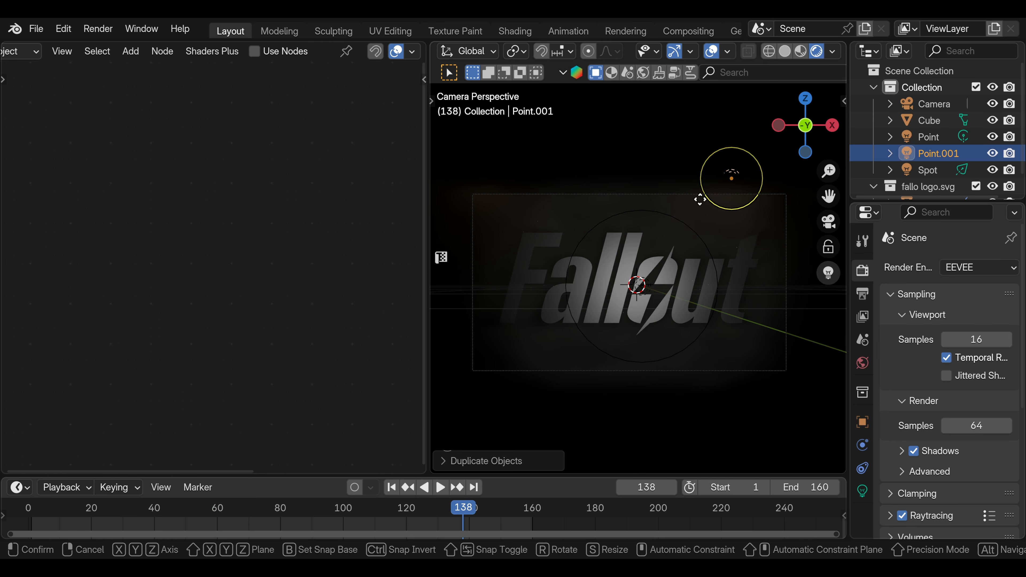
pyautogui.press('g')
pyautogui.click(717, 202)
pyautogui.click(965, 362)
pyautogui.moveTo(907, 181); pyautogui.dragTo(912, 161)
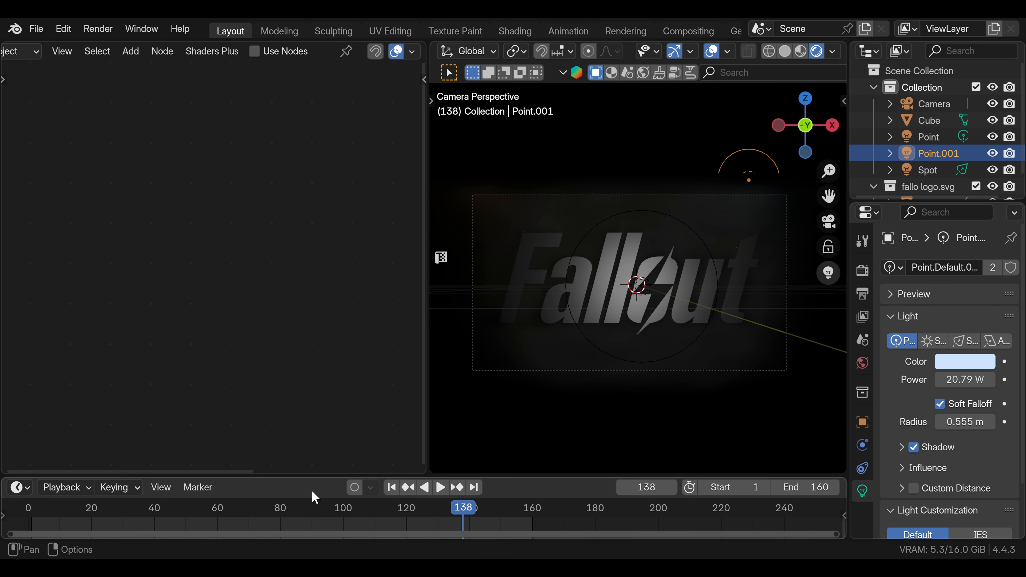
# Step: Keyframe the current power of both point lights at frame 80
pyautogui.click(281, 508)
pyautogui.press('i')
pyautogui.click(929, 137)
pyautogui.press('i')
# Step: Set both point lights' power to 0 W with keyframes at frame 1, and play the animation to check the fade-in
pyautogui.hotkey('shift', 'Left')
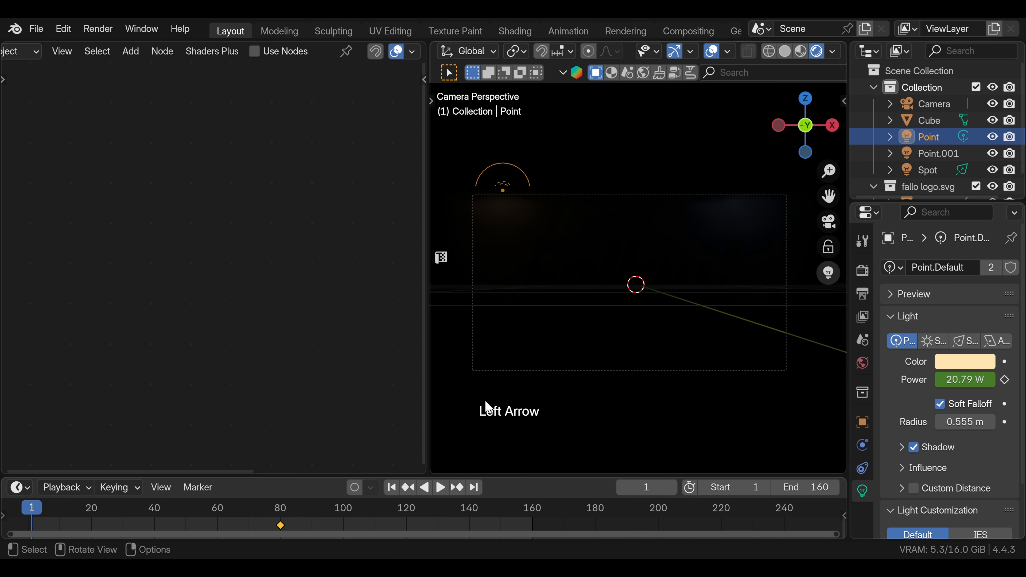
pyautogui.moveTo(966, 380); pyautogui.dragTo(935, 379)
pyautogui.press('i')
pyautogui.click(938, 153)
pyautogui.press('i')
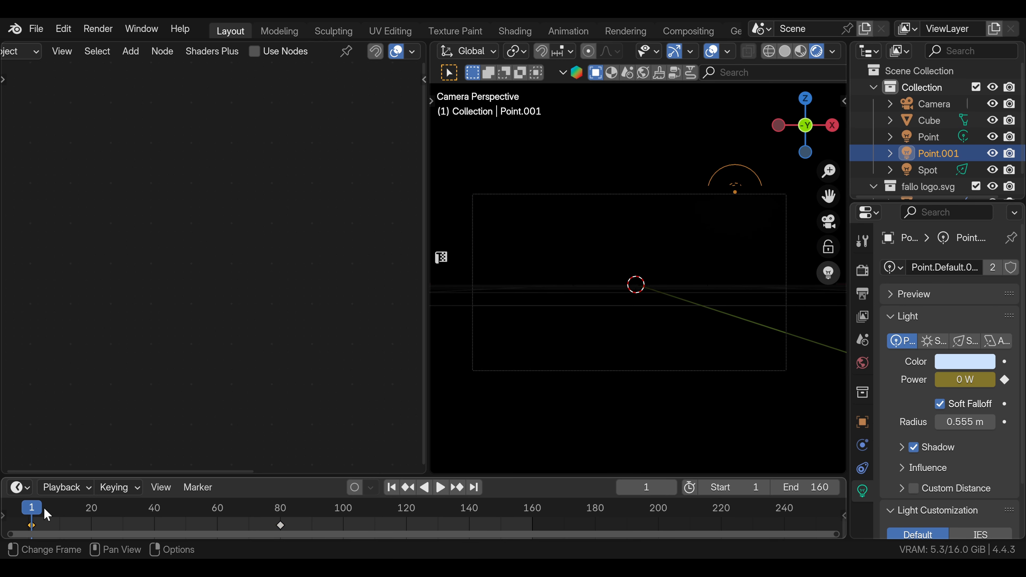
pyautogui.press('space')
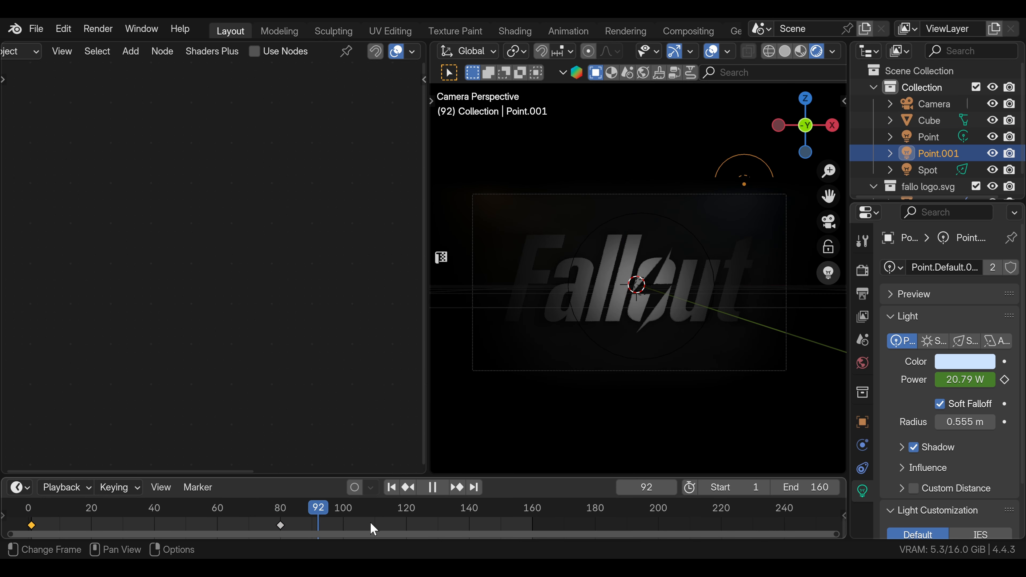
pyautogui.press('space')
# Step: Hide the fog cube, select the Fallout logo and bring its embers material nodes into view
pyautogui.click(503, 271)
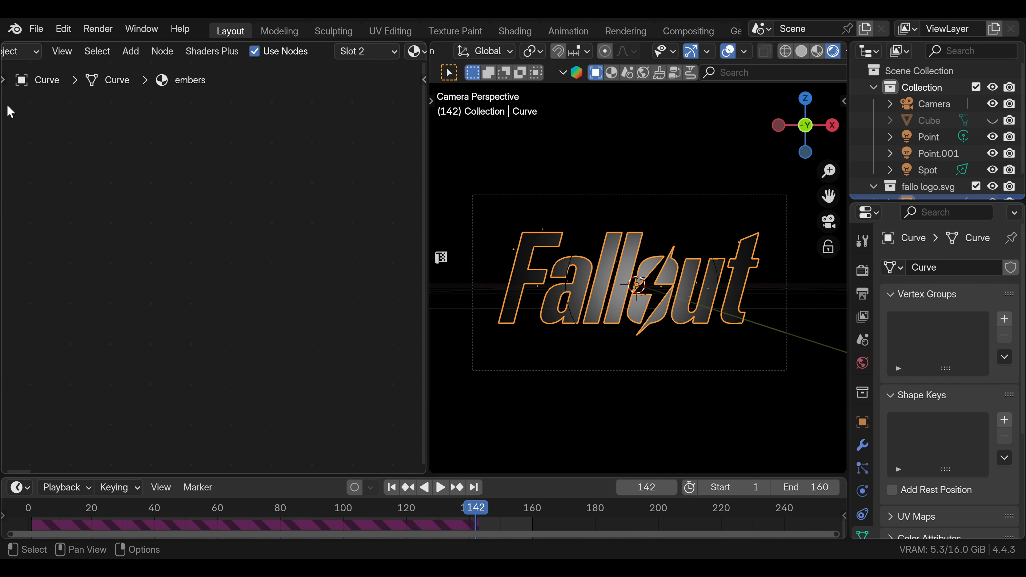
pyautogui.scroll(-2, 863, 506)
pyautogui.click(862, 520)
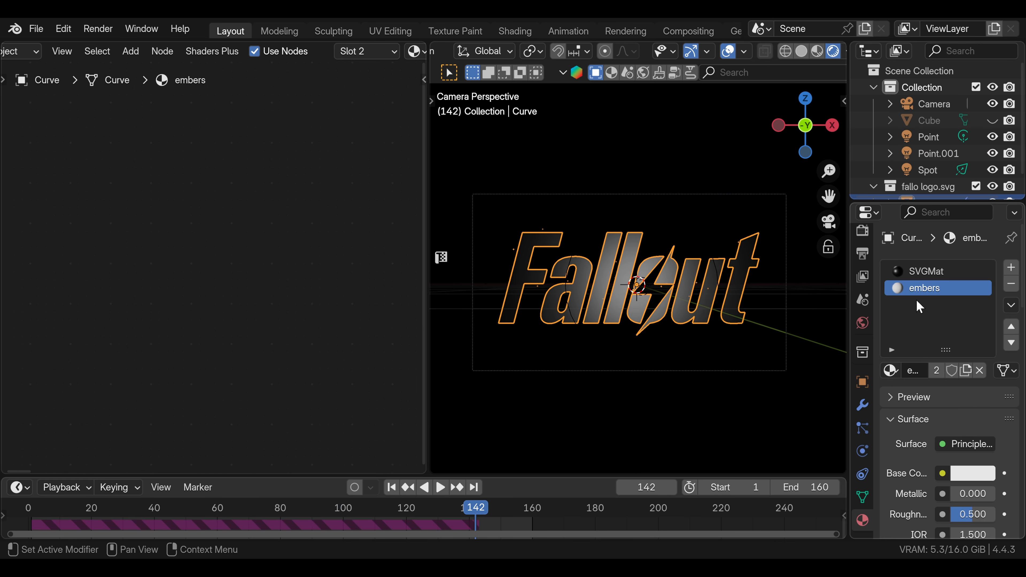
pyautogui.press('Home')
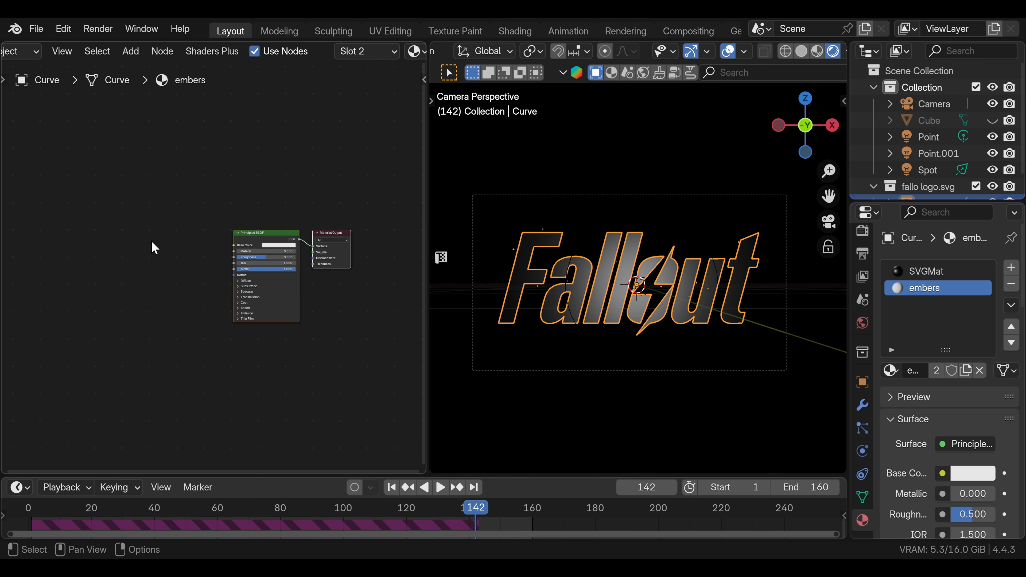
# Step: Add an Attribute node named "age" to the embers material, beside the Principled BSDF
pyautogui.hotkey('shift', 'a')
pyautogui.click(152, 245)
pyautogui.write('atr')
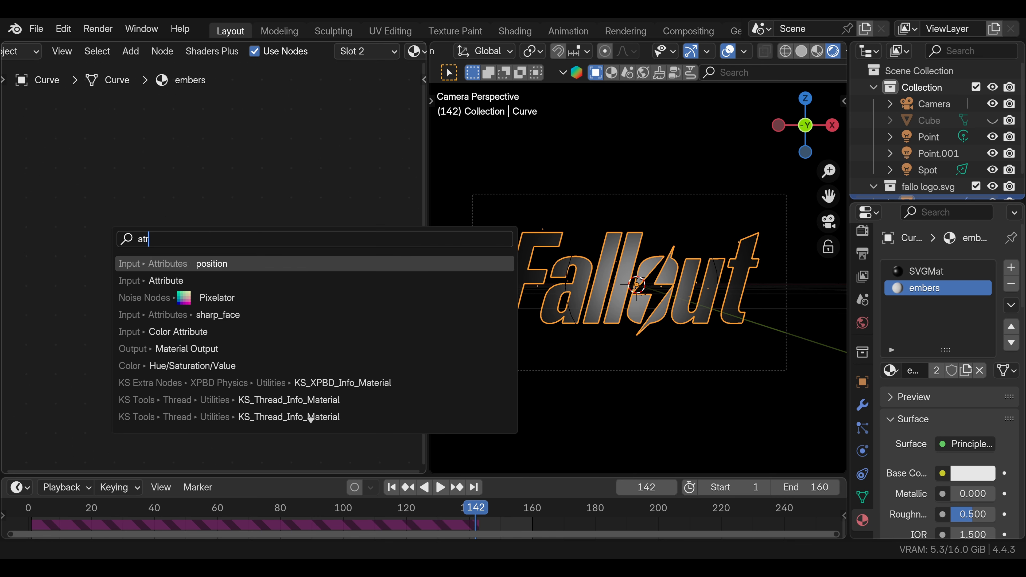
pyautogui.press('Return')
pyautogui.click(104, 330)
pyautogui.click(100, 324)
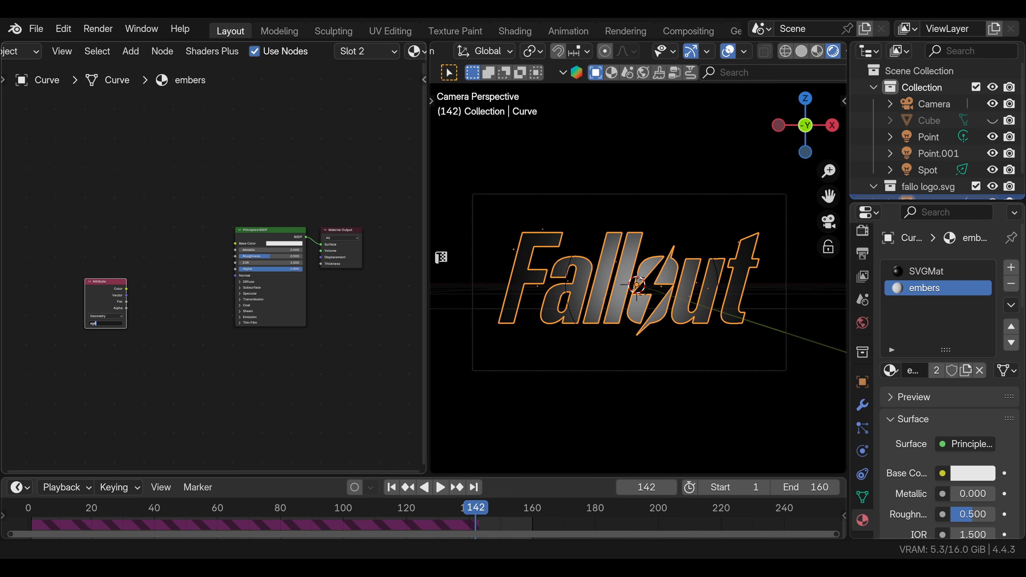
pyautogui.press('Return')
pyautogui.scroll(2, 133, 279)
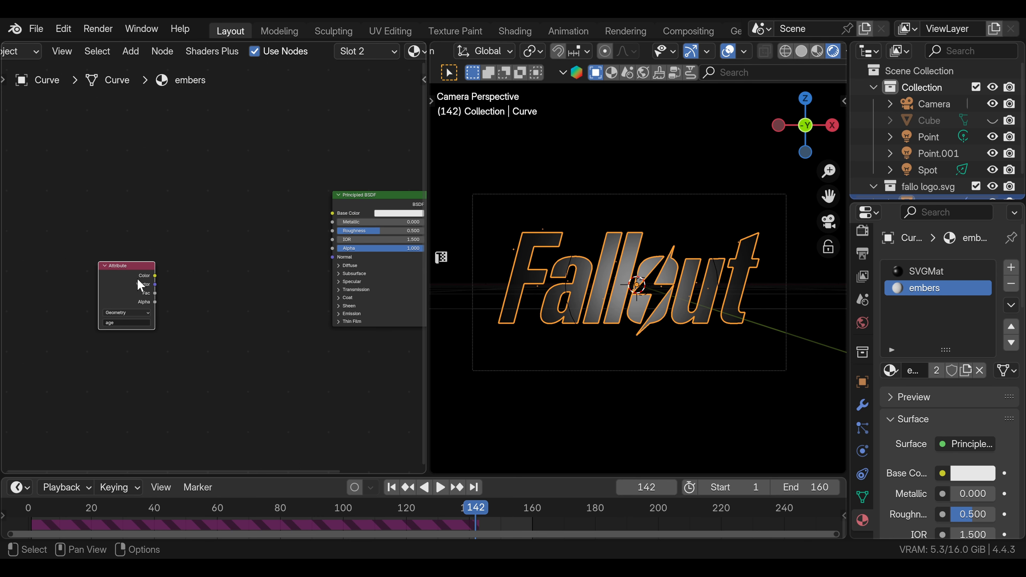
# Step: Feed the Attribute's color into a new Color Ramp, flip the ramp and color its first stop orange (#FFA645)
pyautogui.write('c')
pyautogui.moveTo(155, 276); pyautogui.dragTo(197, 307)
pyautogui.press('Return')
pyautogui.click(204, 295)
pyautogui.moveTo(195, 306)
pyautogui.mouseDown()
pyautogui.moveTo(250, 305)
pyautogui.moveTo(198, 308)
pyautogui.mouseUp()
pyautogui.click(214, 325)
pyautogui.moveTo(212, 236); pyautogui.dragTo(217, 244)
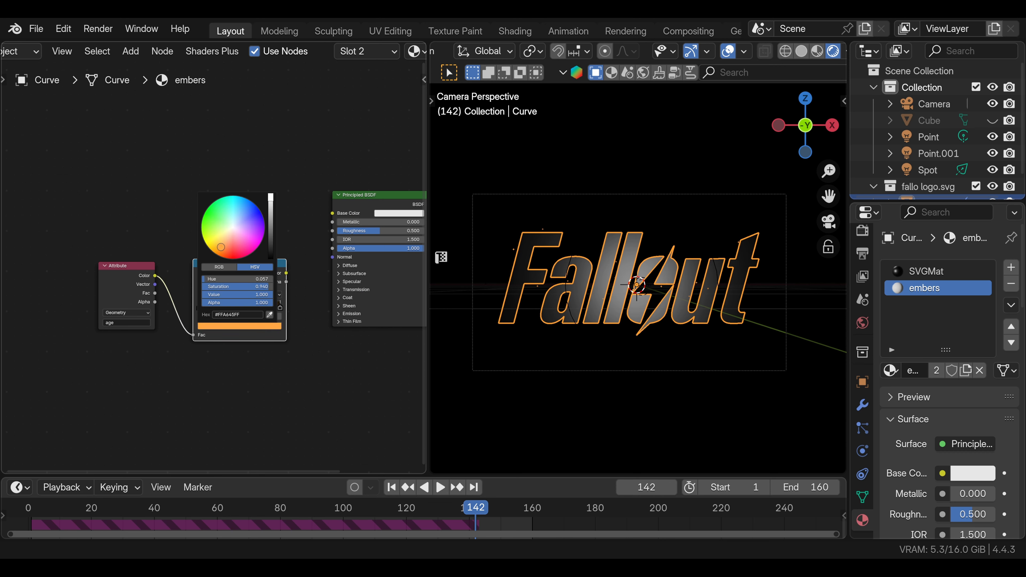
# Step: Add a middle stop at 0.5 to the embers Color Ramp and color it red-orange
pyautogui.click(201, 294)
pyautogui.click(233, 327)
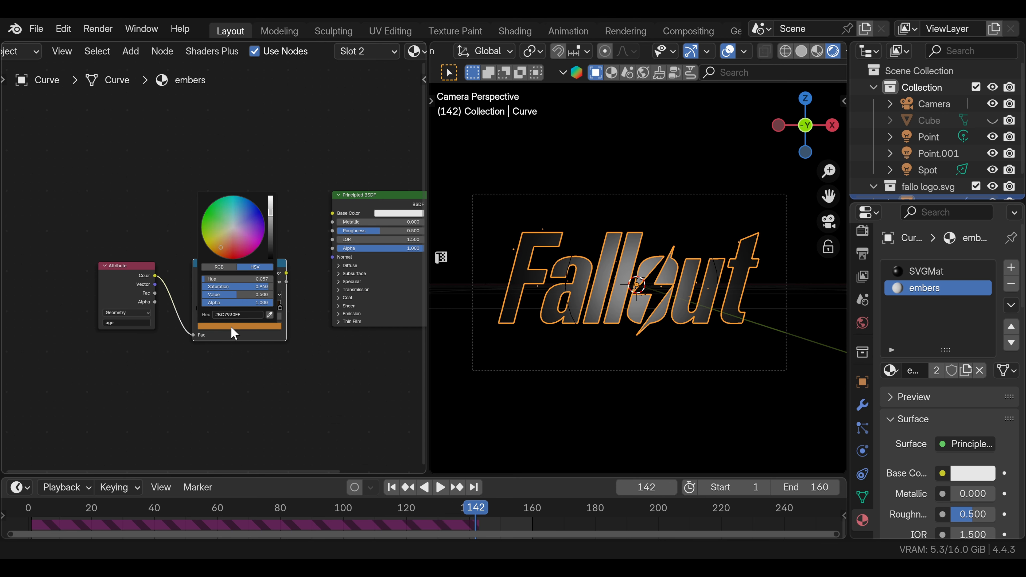
pyautogui.moveTo(222, 246); pyautogui.dragTo(229, 248)
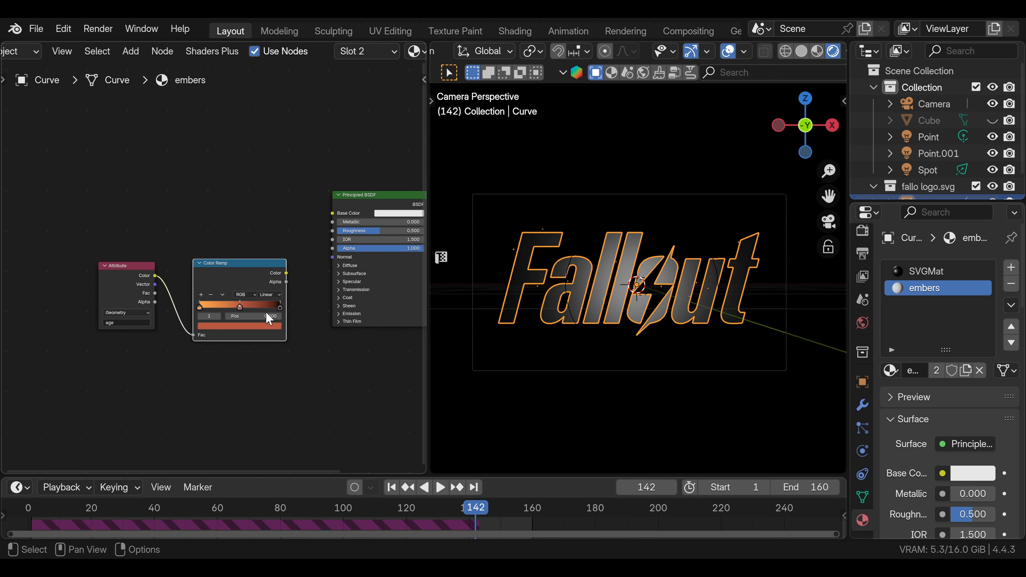
# Step: Connect the Color Ramp to the embers shader's Emission color and set the emission strength to 0.5
pyautogui.click(338, 313)
pyautogui.moveTo(286, 274); pyautogui.dragTo(333, 324)
pyautogui.click(364, 332)
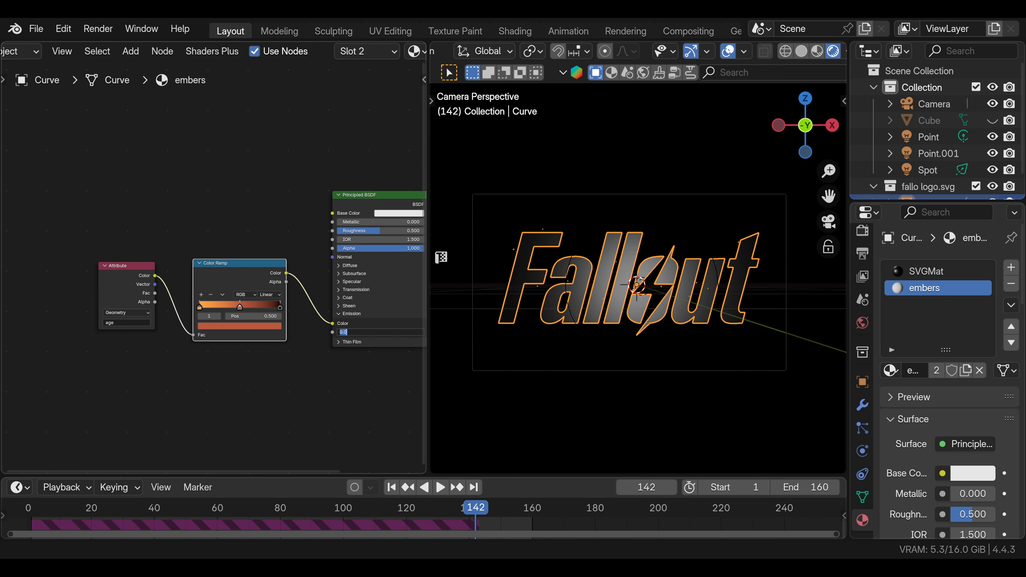
pyautogui.press('Return')
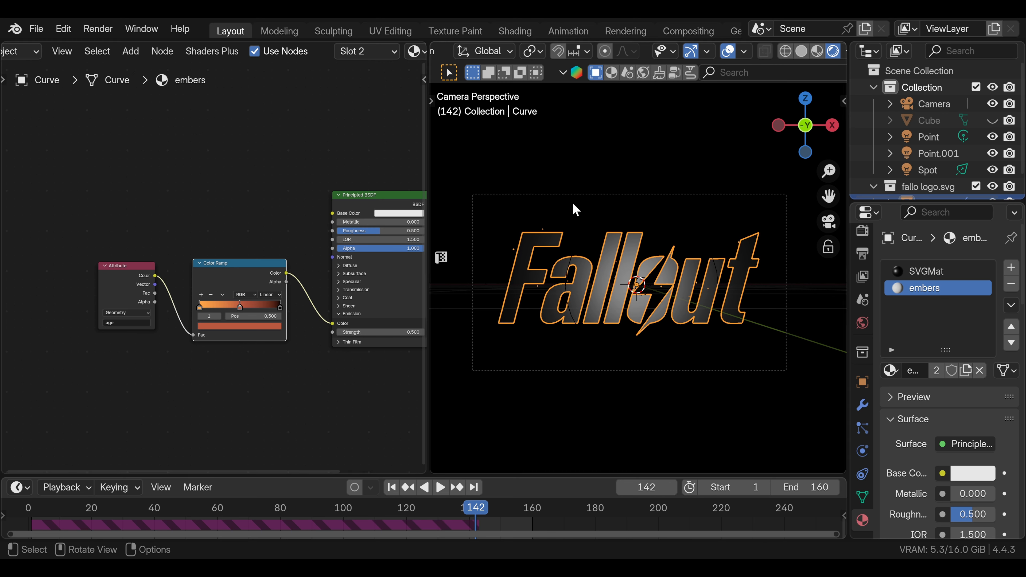
# Step: Insert a Math node set to Divide by 70 between the age Attribute and the Color Ramp, and play the animation
pyautogui.scroll(2, 558, 231)
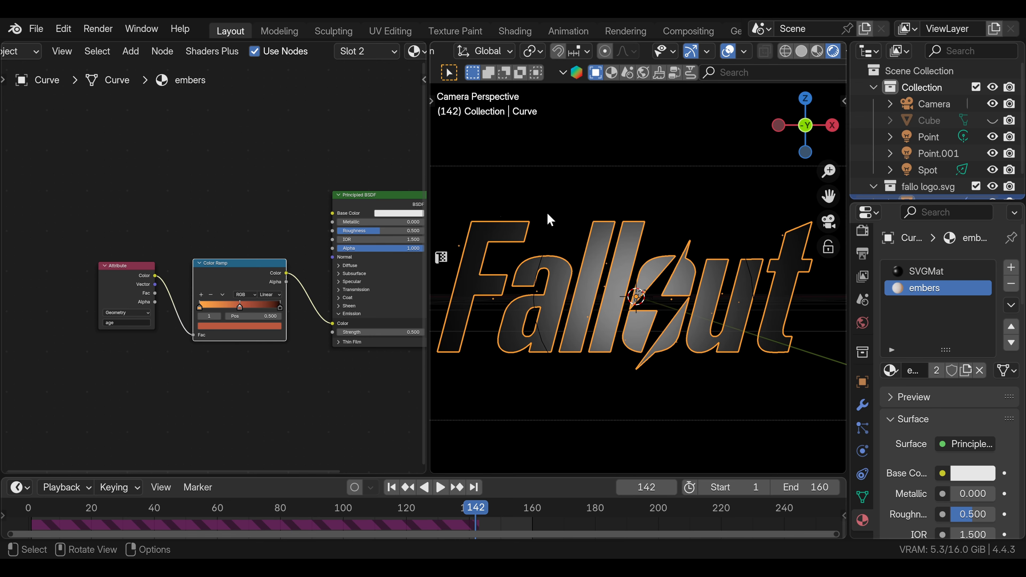
pyautogui.moveTo(117, 274); pyautogui.dragTo(64, 284)
pyautogui.hotkey('shift', 'a')
pyautogui.click(53, 245)
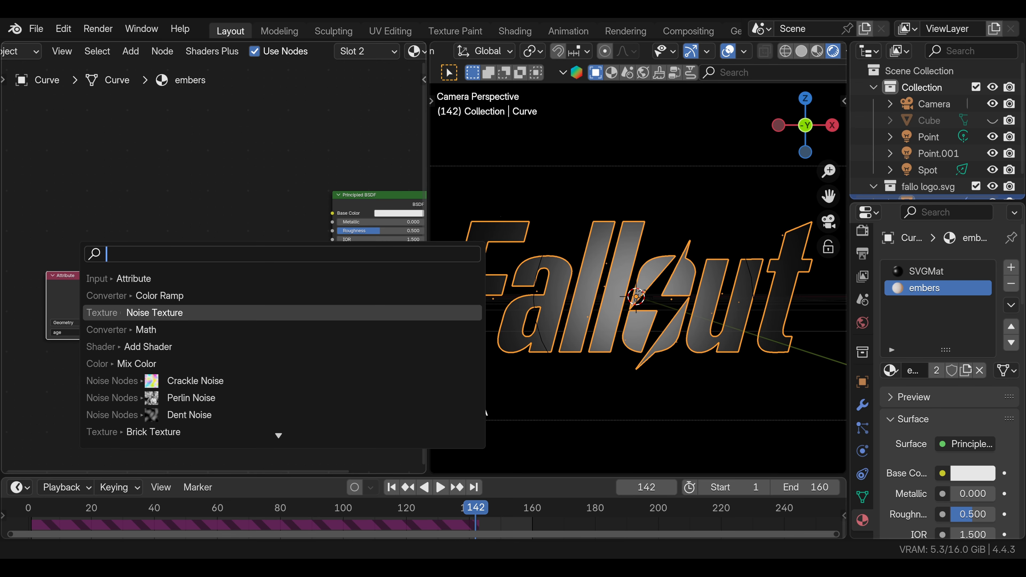
pyautogui.click(134, 329)
pyautogui.click(138, 291)
pyautogui.click(148, 306)
pyautogui.click(138, 353)
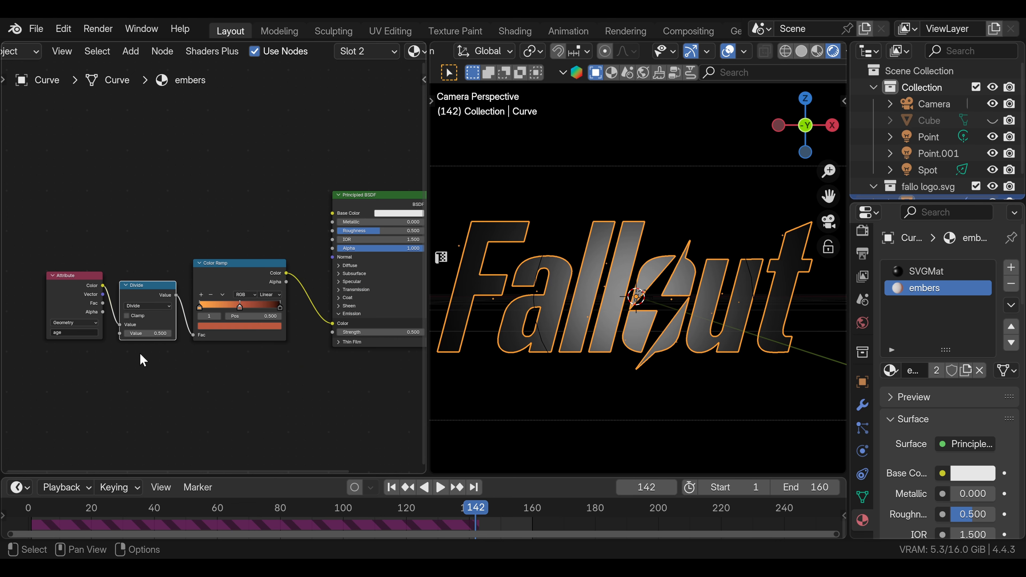
pyautogui.click(134, 333)
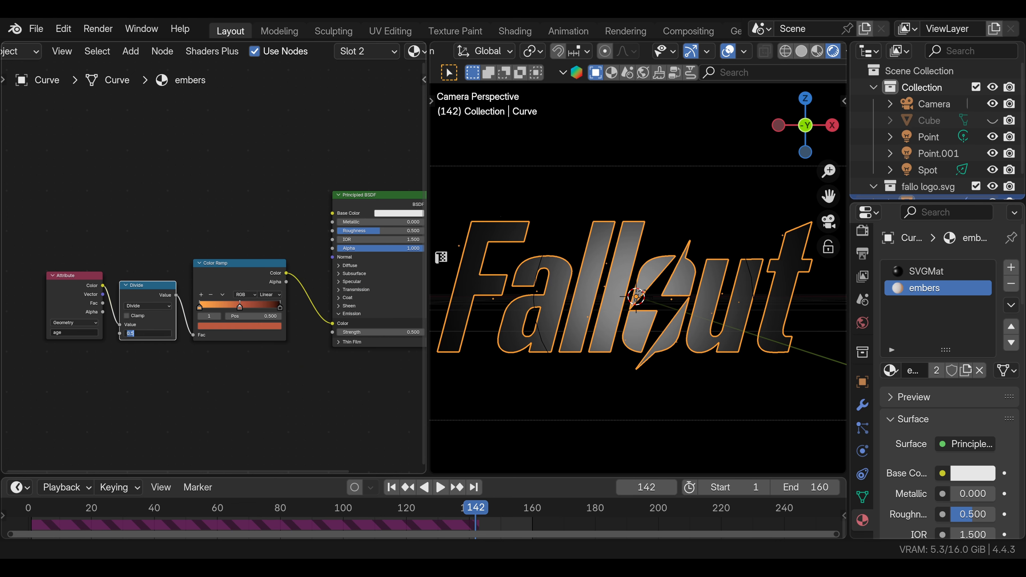
pyautogui.press('Return')
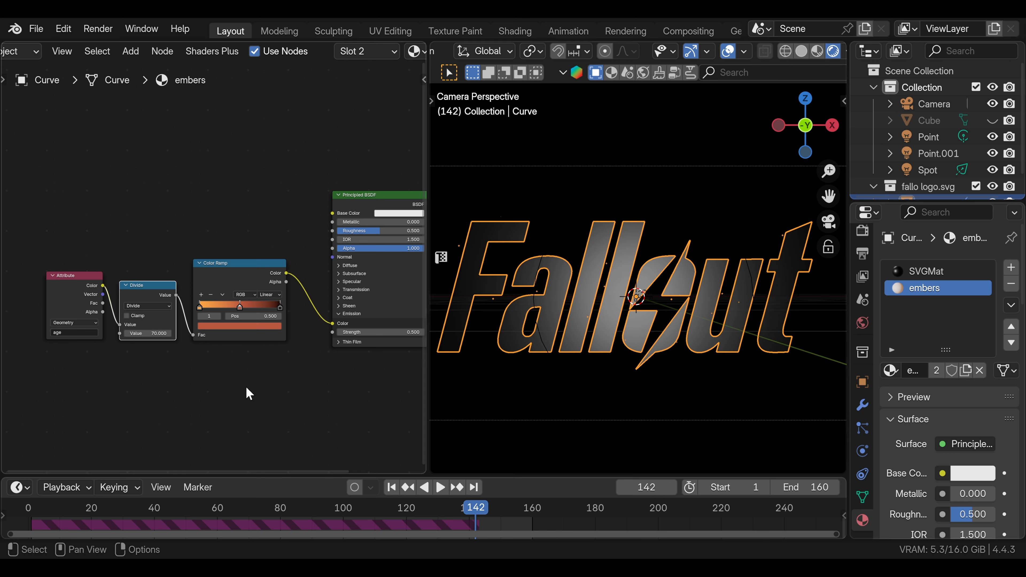
pyautogui.press('space')
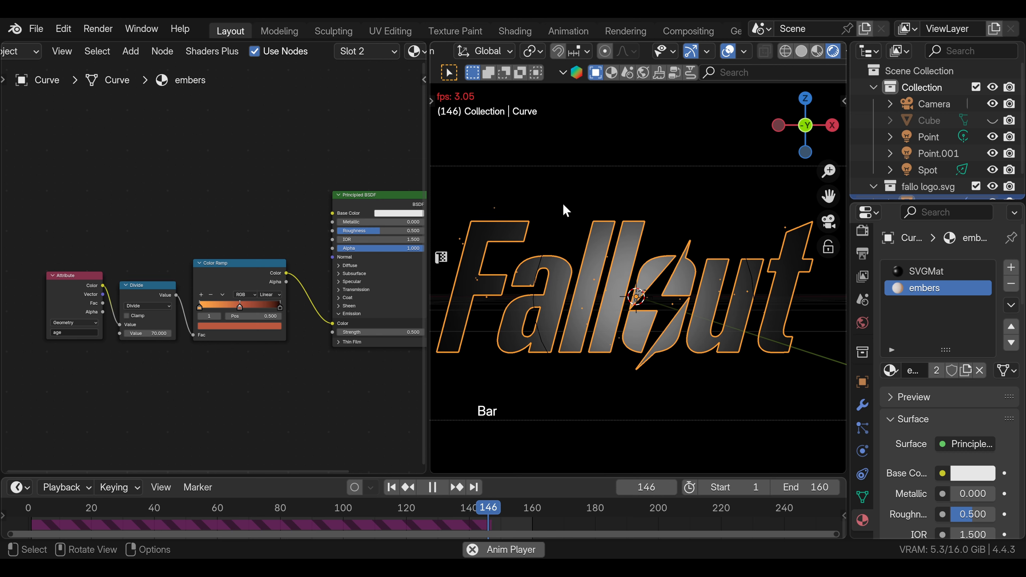
pyautogui.press('space')
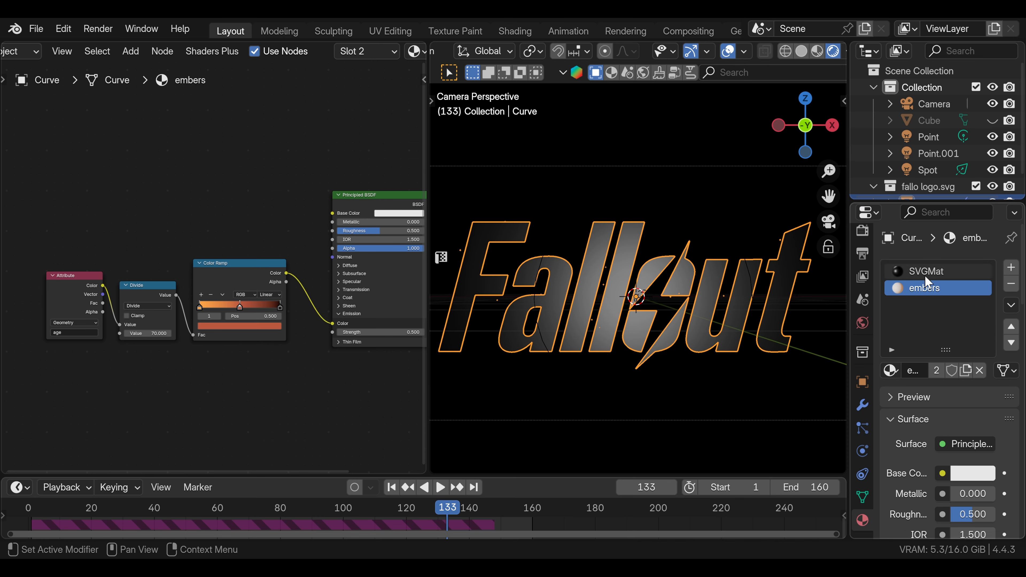
# Step: In the SVGMat material, add an Attribute node named "edge", connect its color to the Principled BSDF's Alpha and scrub the timeline
pyautogui.click(925, 273)
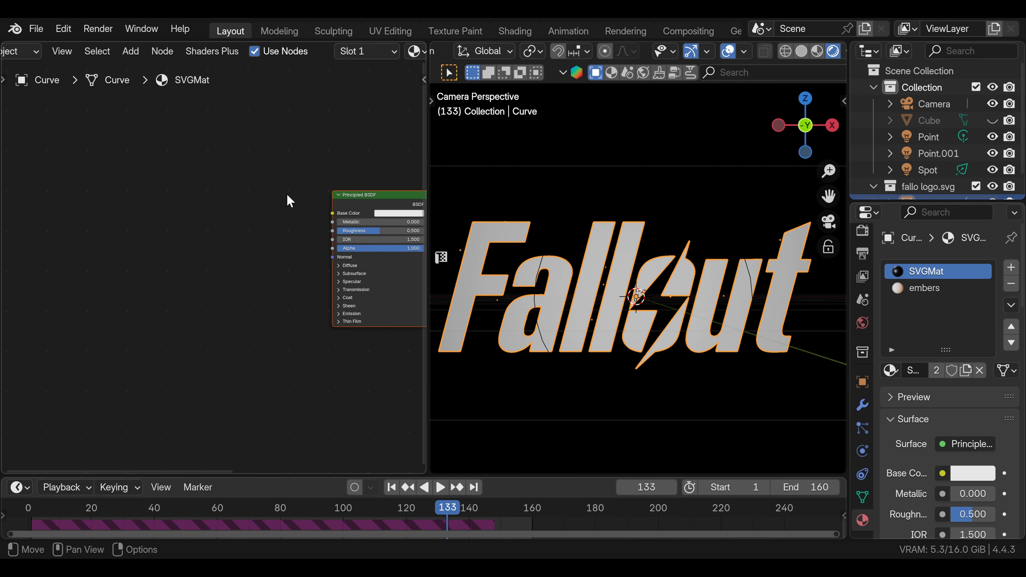
pyautogui.scroll(-2, 287, 194)
pyautogui.hotkey('shift', 'a')
pyautogui.click(136, 241)
pyautogui.click(148, 293)
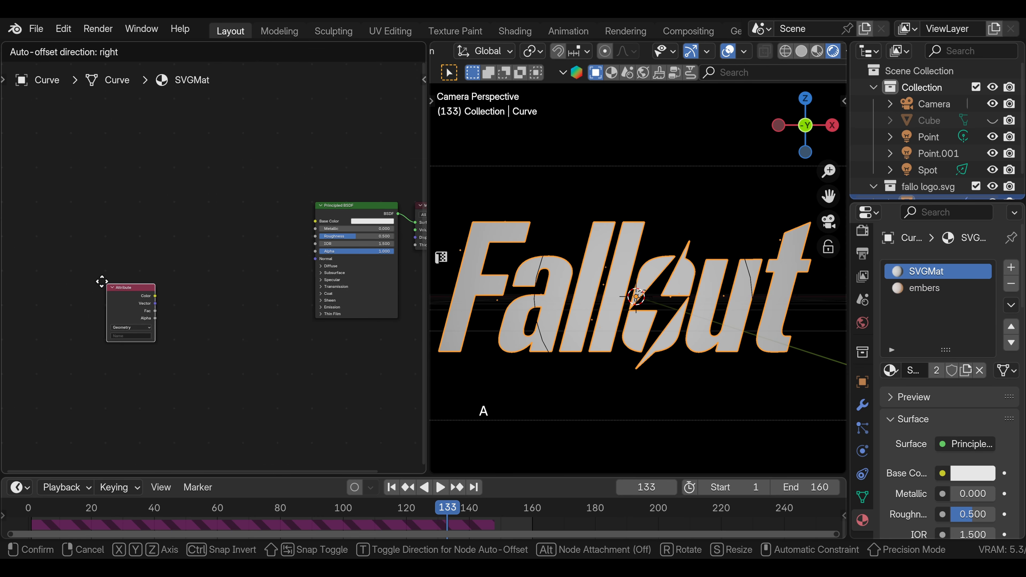
pyautogui.click(79, 262)
pyautogui.click(108, 317)
pyautogui.write('edge')
pyautogui.press('Return')
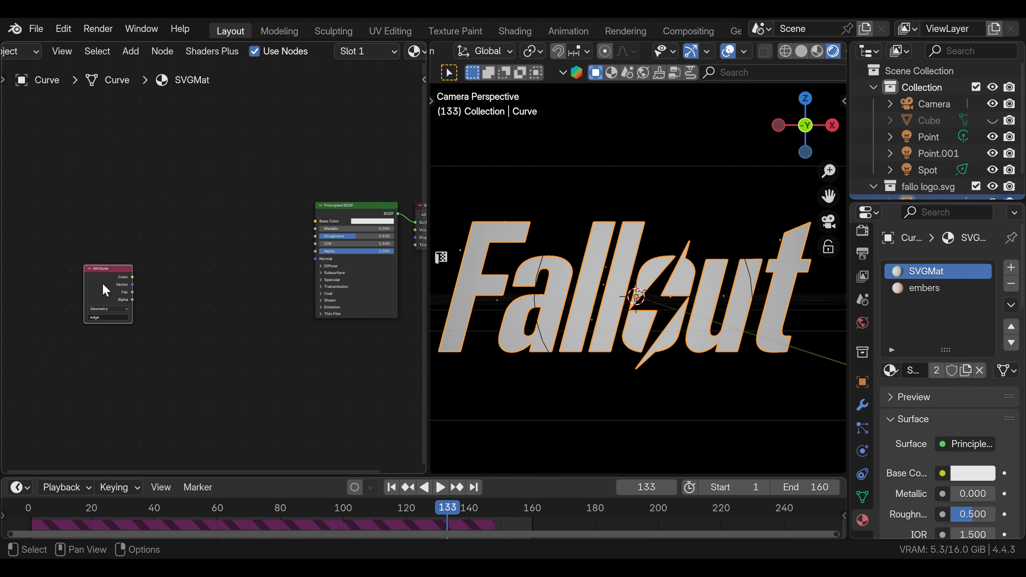
pyautogui.moveTo(133, 278); pyautogui.dragTo(315, 251)
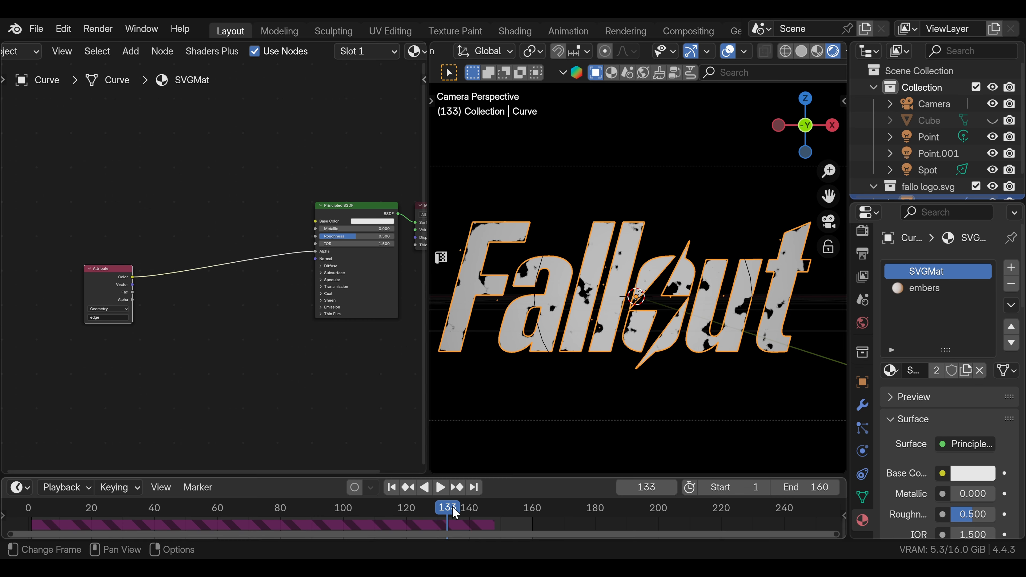
pyautogui.moveTo(449, 511); pyautogui.dragTo(484, 506)
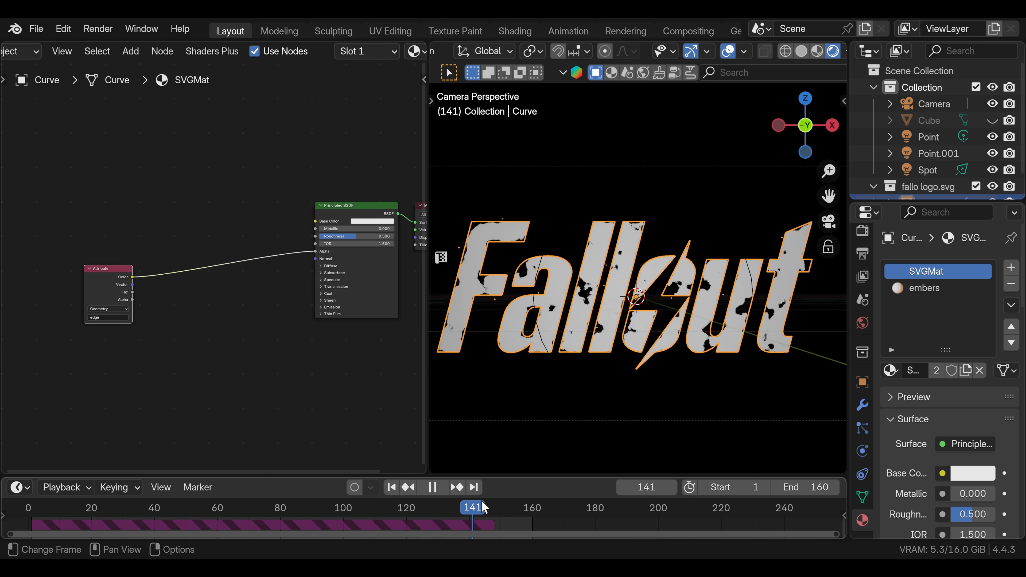
# Step: Expand the SVGMat shader's Emission, feed the edge color into a new flipped Color Ramp and move its black stop near the middle
pyautogui.moveTo(112, 291); pyautogui.dragTo(106, 288)
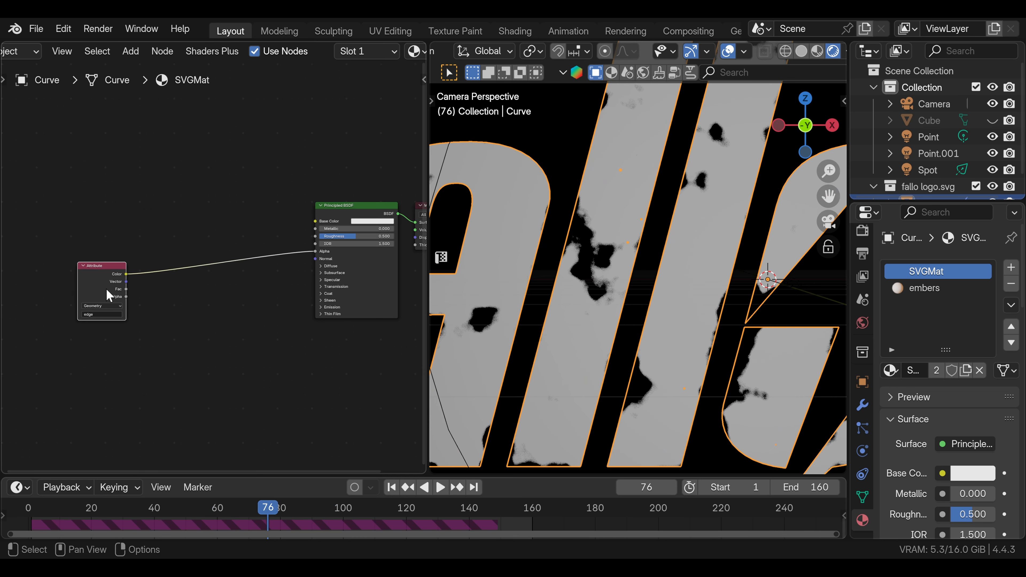
pyautogui.scroll(1, 167, 292)
pyautogui.keyDown('shift'); pyautogui.moveTo(167, 292); pyautogui.dragTo(161, 321, button='middle'); pyautogui.keyUp('shift')
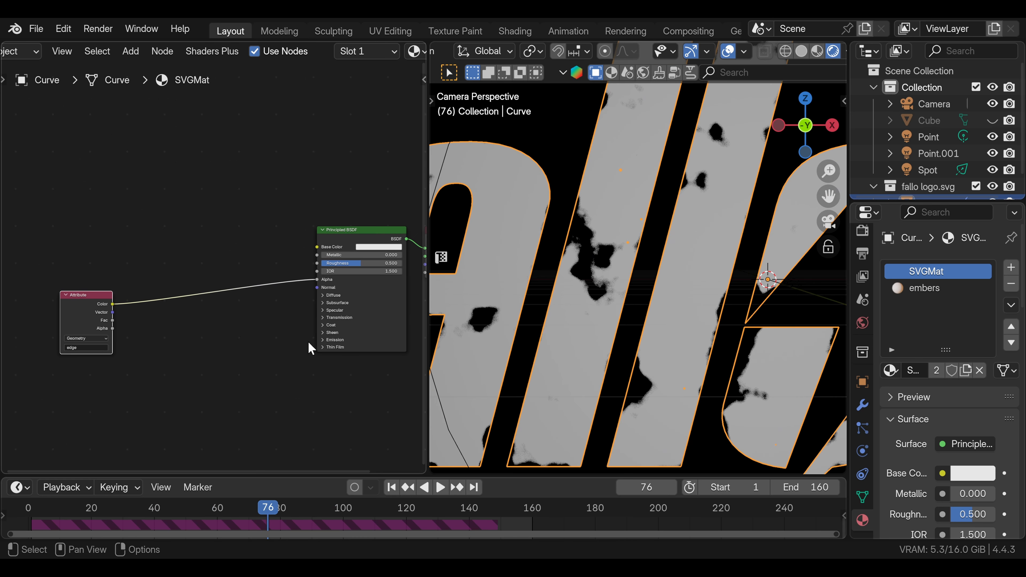
pyautogui.click(322, 340)
pyautogui.moveTo(112, 304)
pyautogui.mouseDown()
pyautogui.moveTo(210, 344)
pyautogui.moveTo(194, 366)
pyautogui.moveTo(227, 366)
pyautogui.moveTo(187, 369)
pyautogui.mouseUp()
pyautogui.click(226, 367)
pyautogui.click(236, 371)
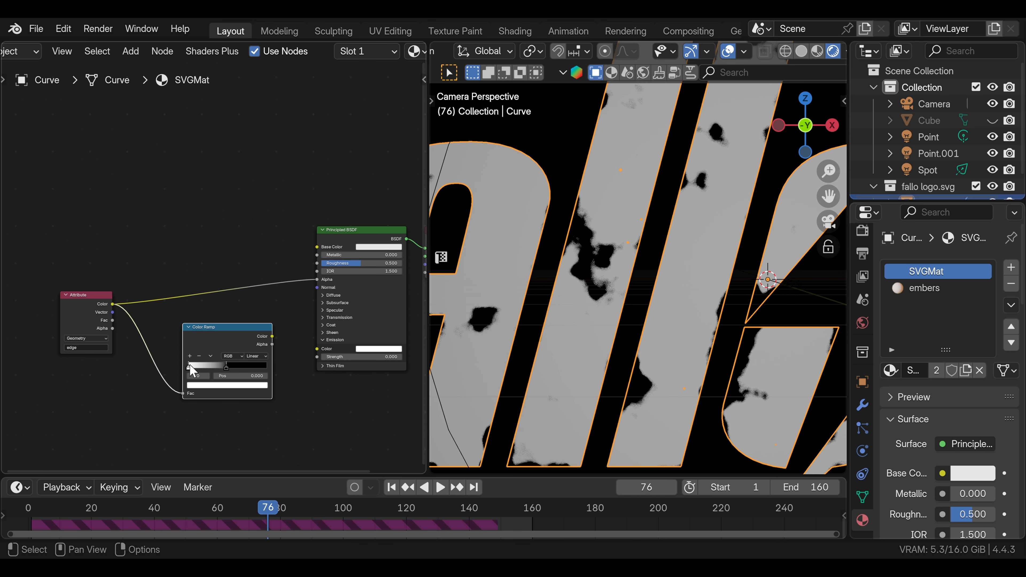
# Step: Color the edge ramp's first stop orange-red (#FF5C2F) and add a bright orange stop at 0.194
pyautogui.click(210, 386)
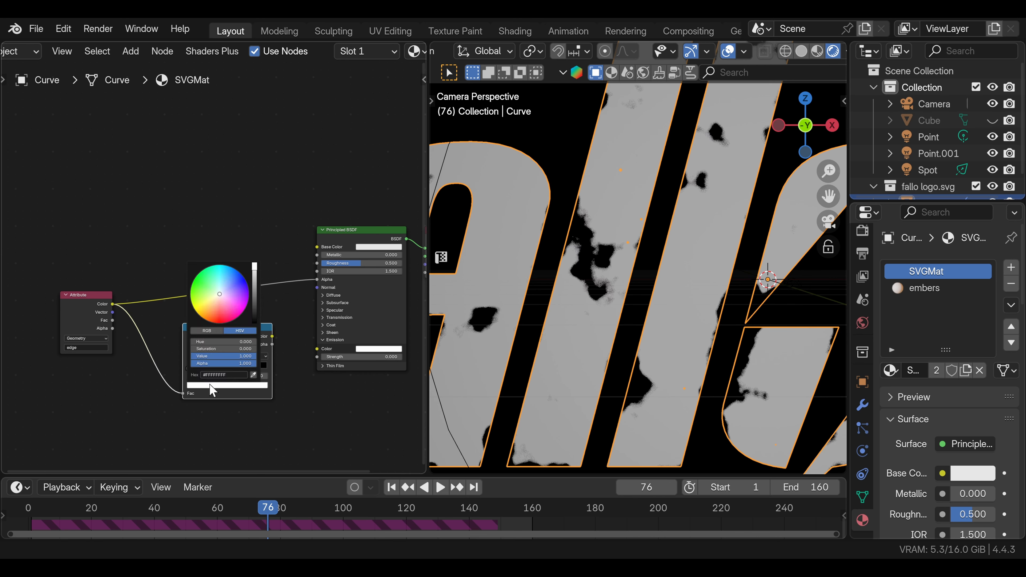
pyautogui.moveTo(216, 307); pyautogui.dragTo(214, 318)
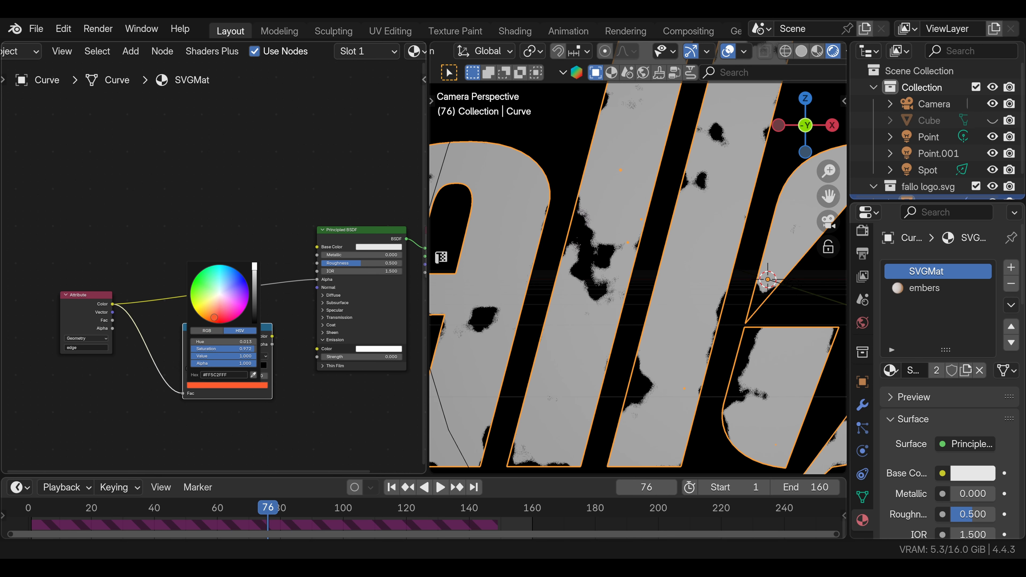
pyautogui.click(190, 357)
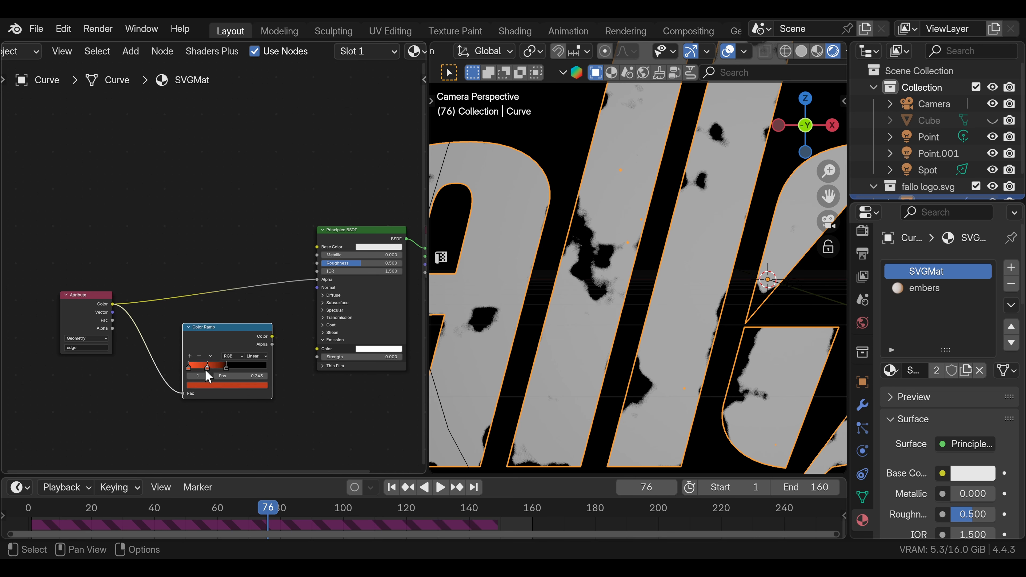
pyautogui.click(209, 386)
pyautogui.moveTo(212, 318); pyautogui.dragTo(202, 313)
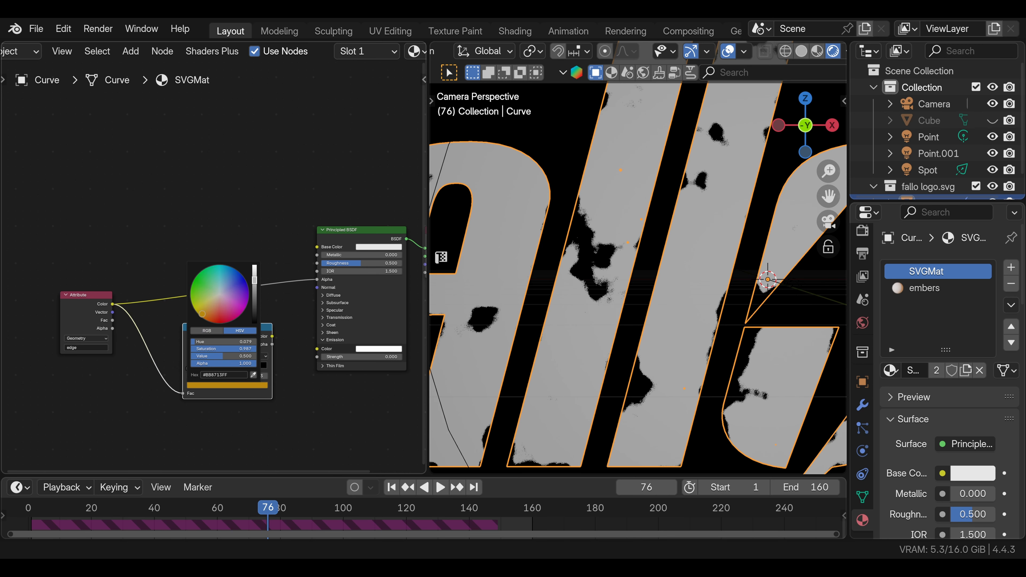
pyautogui.scroll(3, 205, 310)
pyautogui.keyDown('ctrl'); pyautogui.click(209, 365); pyautogui.keyUp('ctrl')
pyautogui.click(202, 385)
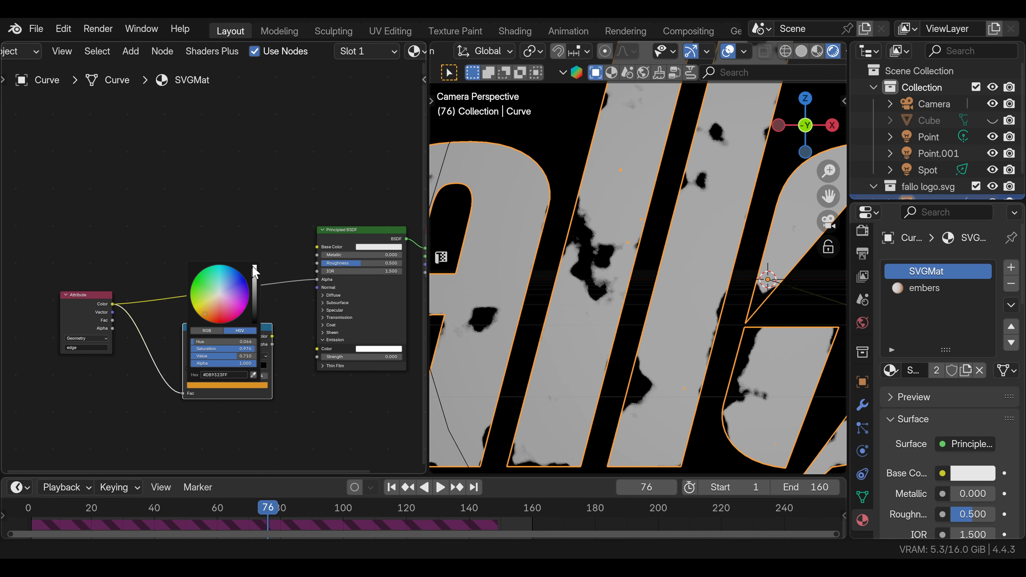
pyautogui.moveTo(255, 272); pyautogui.dragTo(254, 269)
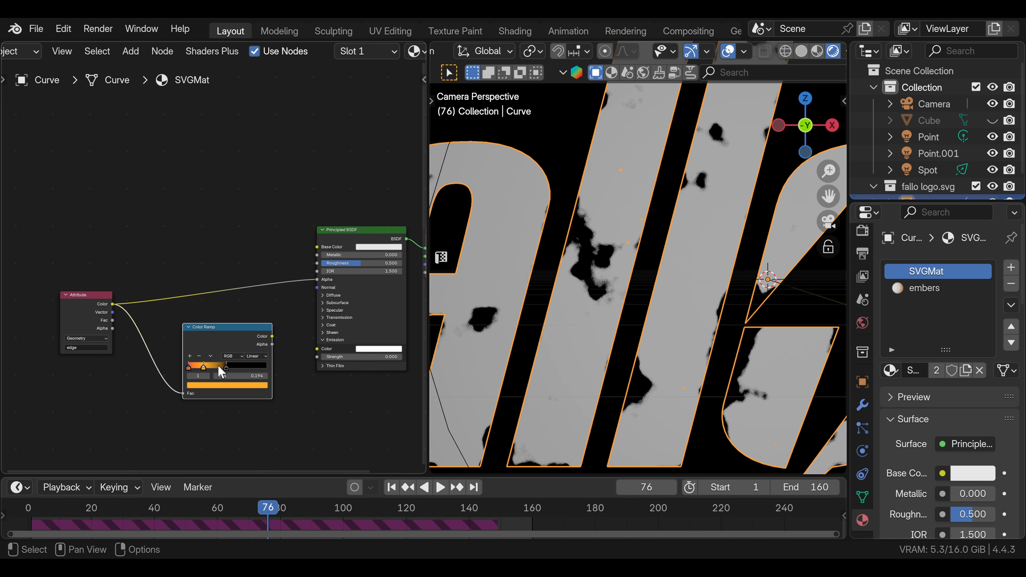
# Step: Connect the edge Color Ramp's color to the Principled BSDF's Emission color and set the Emission Strength to 2
pyautogui.moveTo(272, 336); pyautogui.dragTo(317, 348)
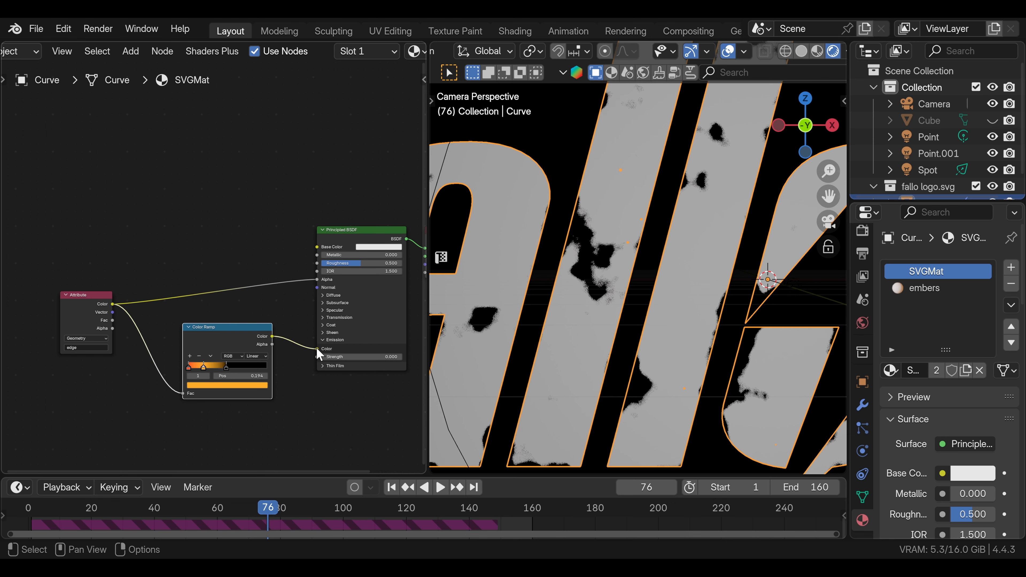
pyautogui.doubleClick(327, 357)
pyautogui.write('2')
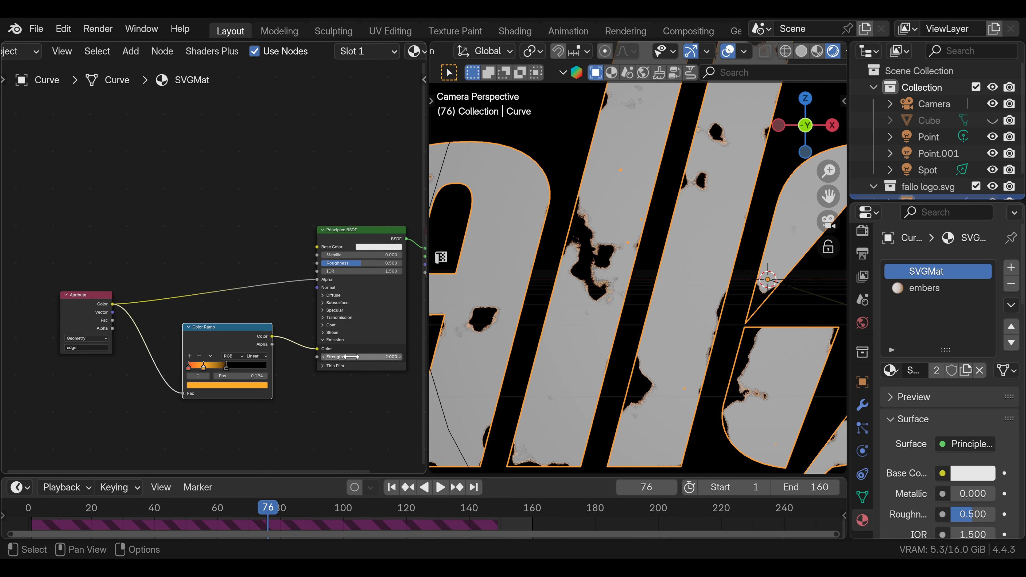
pyautogui.press('Return')
pyautogui.scroll(3, 576, 278)
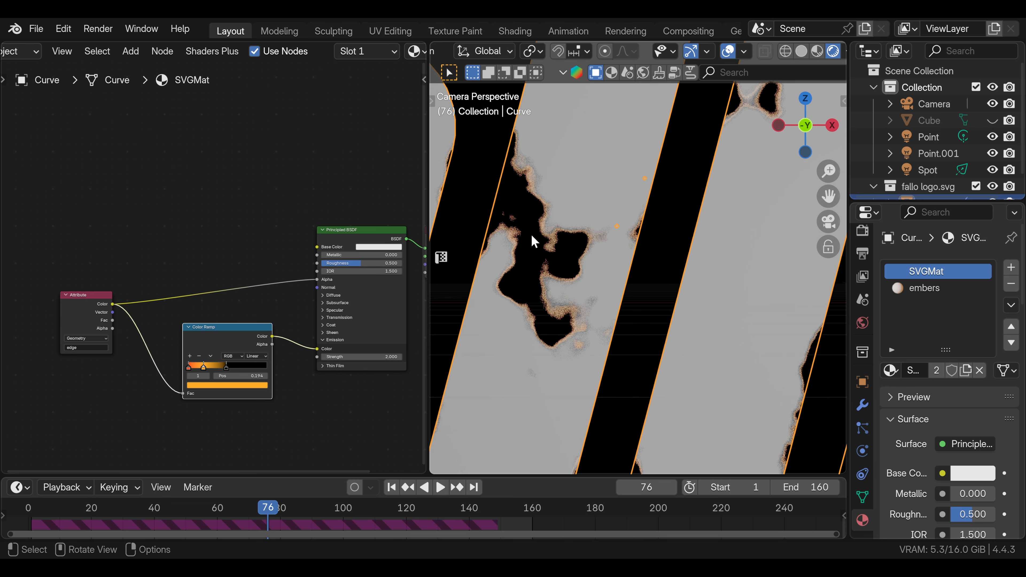
# Step: Add a Noise Texture node and feed its Fac output into a new Color Ramp above the existing nodes
pyautogui.hotkey('shift', 'a')
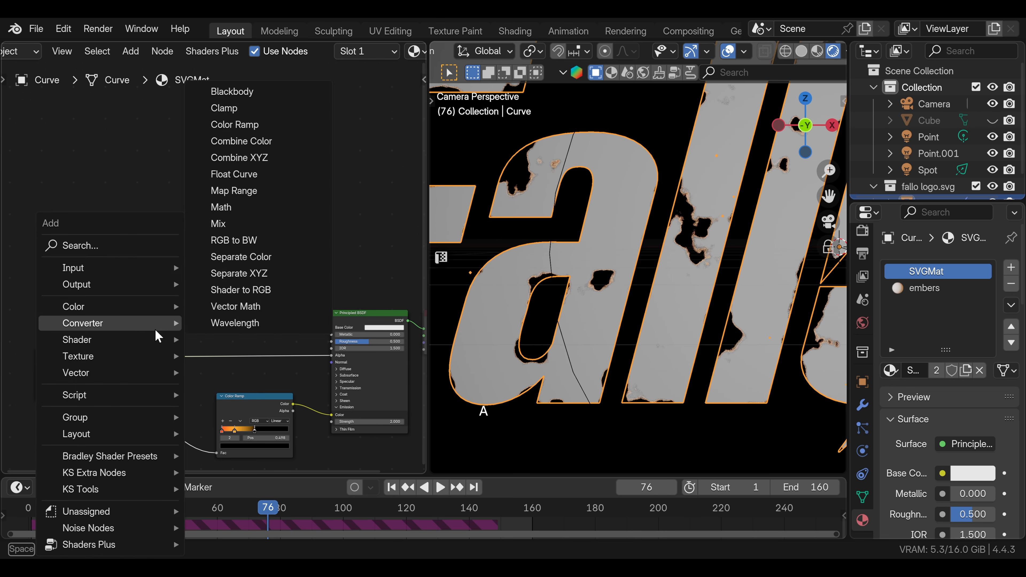
pyautogui.click(108, 253)
pyautogui.press('Return')
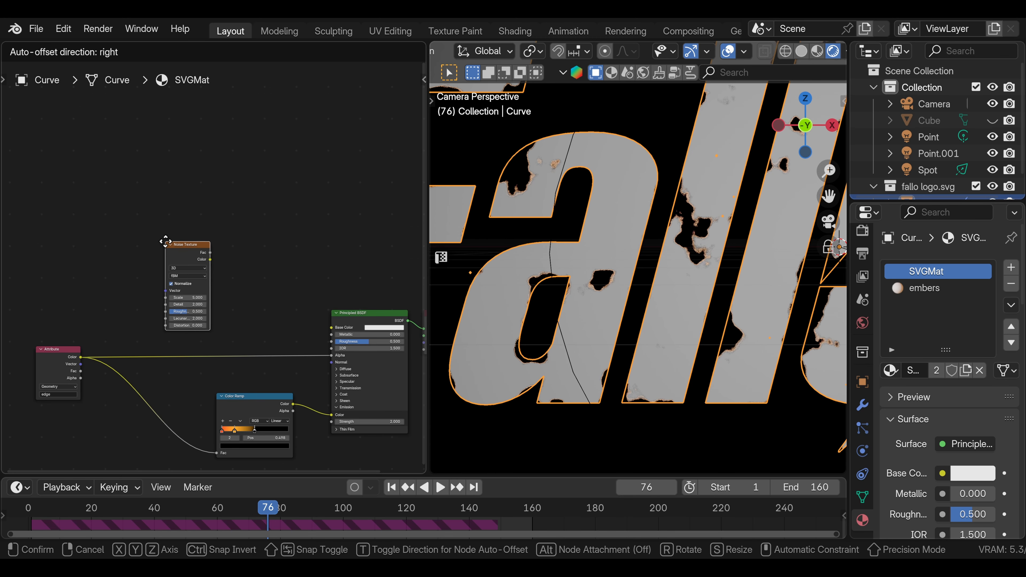
pyautogui.click(208, 258)
pyautogui.moveTo(210, 259); pyautogui.dragTo(248, 262)
pyautogui.write('c')
pyautogui.press('Return')
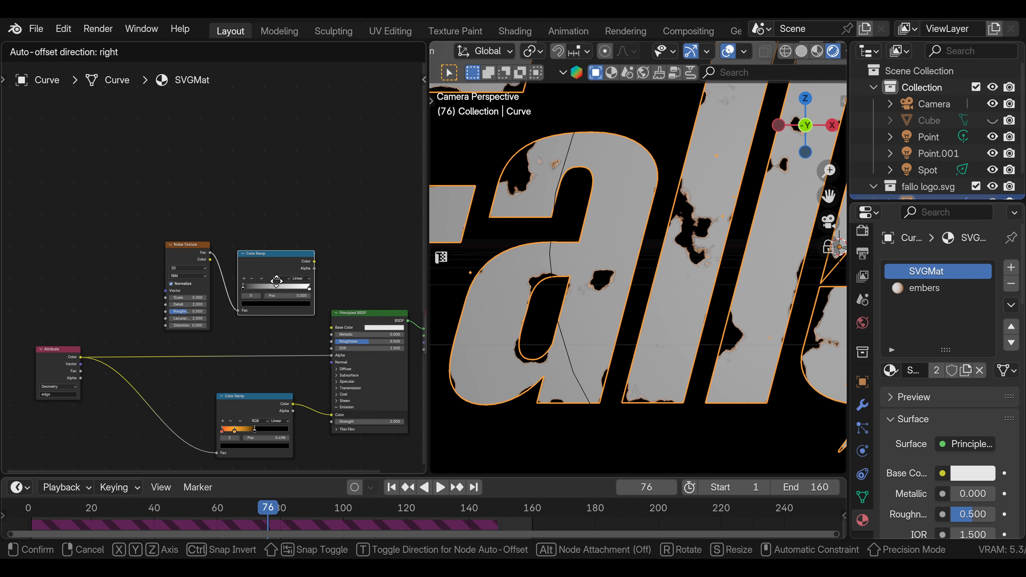
pyautogui.click(276, 282)
# Step: Connect the noise ramp's color to the shader's Base Color and raise the Noise Texture's scale above 40
pyautogui.moveTo(104, 236); pyautogui.dragTo(245, 269)
pyautogui.moveTo(276, 271)
pyautogui.mouseDown()
pyautogui.moveTo(216, 279)
pyautogui.moveTo(282, 279)
pyautogui.mouseUp()
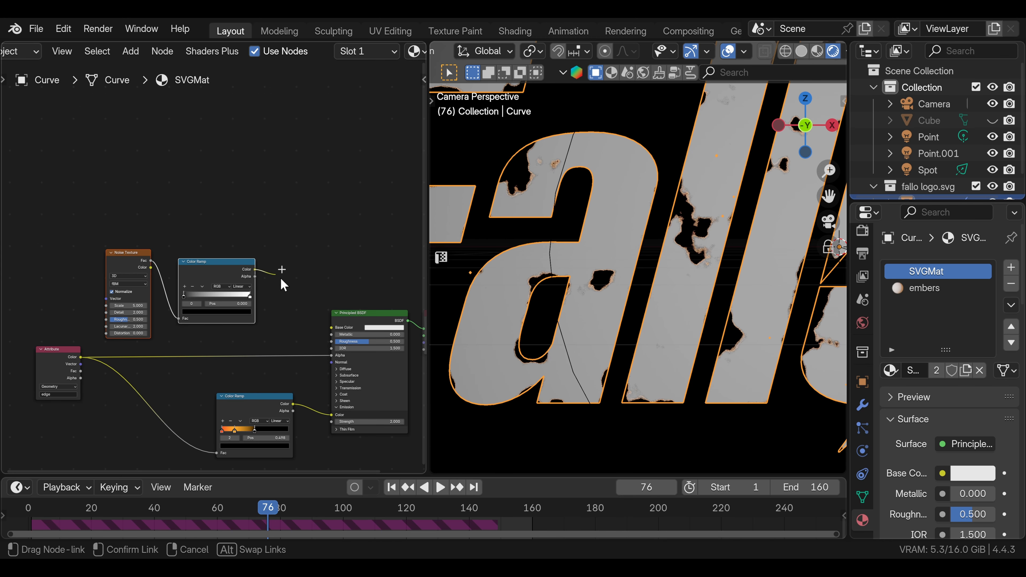
pyautogui.moveTo(332, 327); pyautogui.dragTo(332, 328)
pyautogui.moveTo(119, 305); pyautogui.dragTo(146, 305)
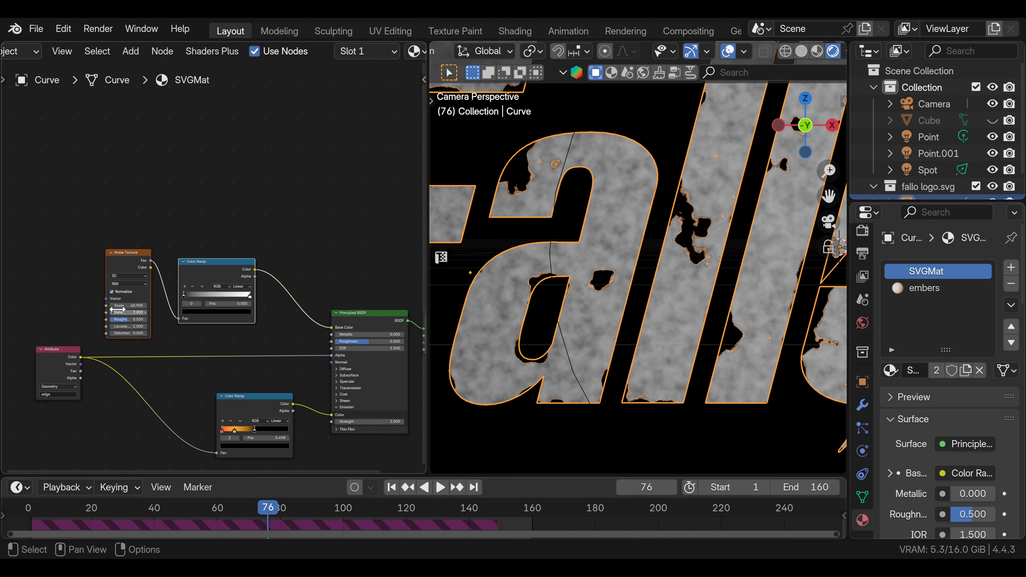
# Step: Pull the noise ramp's white stop inward, raise the noise roughness to just under 0.6, and lighten the ramp's dark stop to grey
pyautogui.moveTo(249, 296); pyautogui.dragTo(177, 268)
pyautogui.moveTo(109, 314); pyautogui.dragTo(113, 315)
pyautogui.click(179, 307)
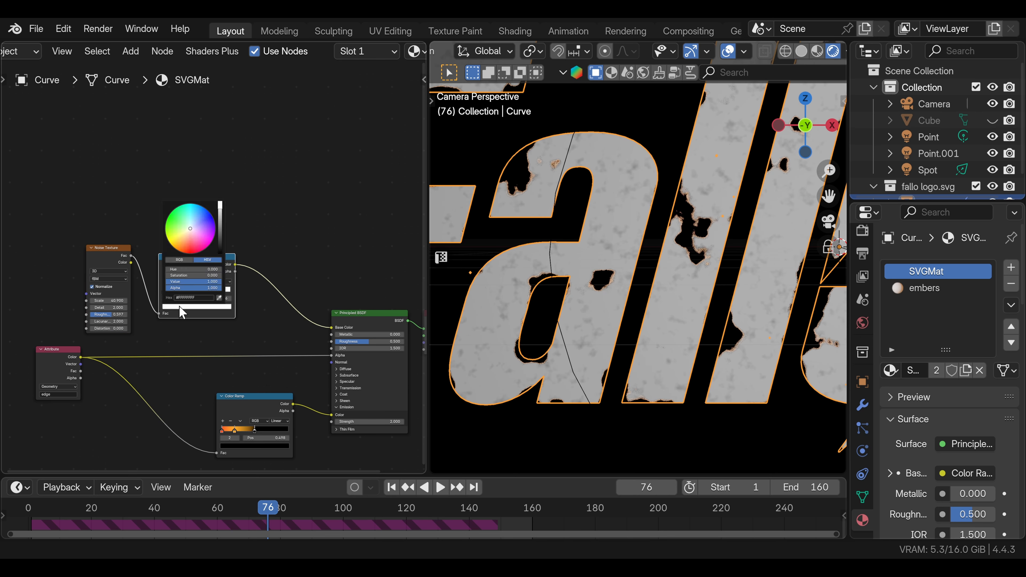
pyautogui.click(164, 292)
pyautogui.click(178, 307)
pyautogui.moveTo(220, 255); pyautogui.dragTo(220, 206)
# Step: Feed the noise ramp through a new inverted Bump node into the shader's Normal, with strength 0.299 and distance 0.050
pyautogui.moveTo(235, 264); pyautogui.dragTo(271, 309)
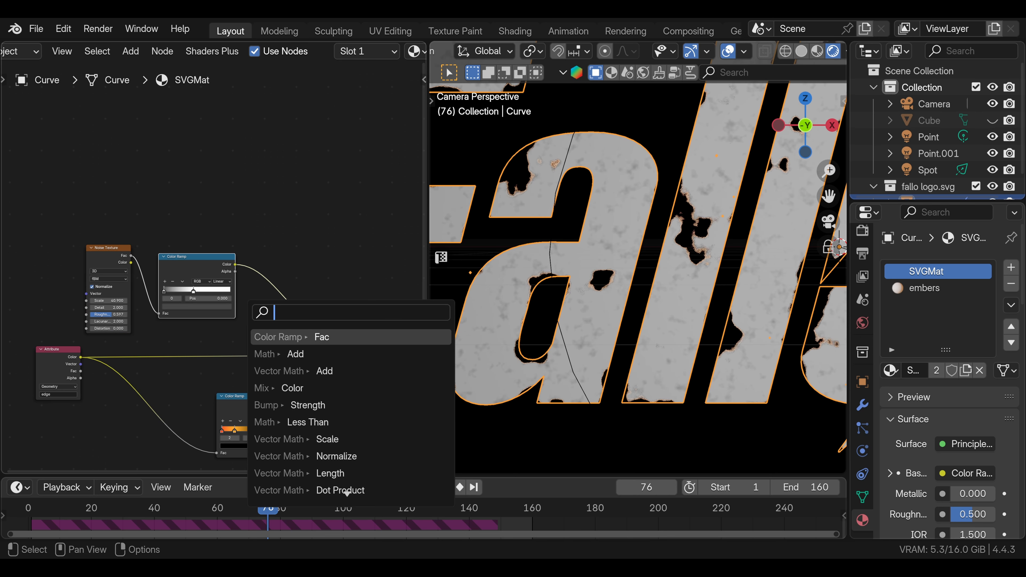
pyautogui.click(307, 405)
pyautogui.click(277, 250)
pyautogui.moveTo(277, 249); pyautogui.dragTo(278, 269)
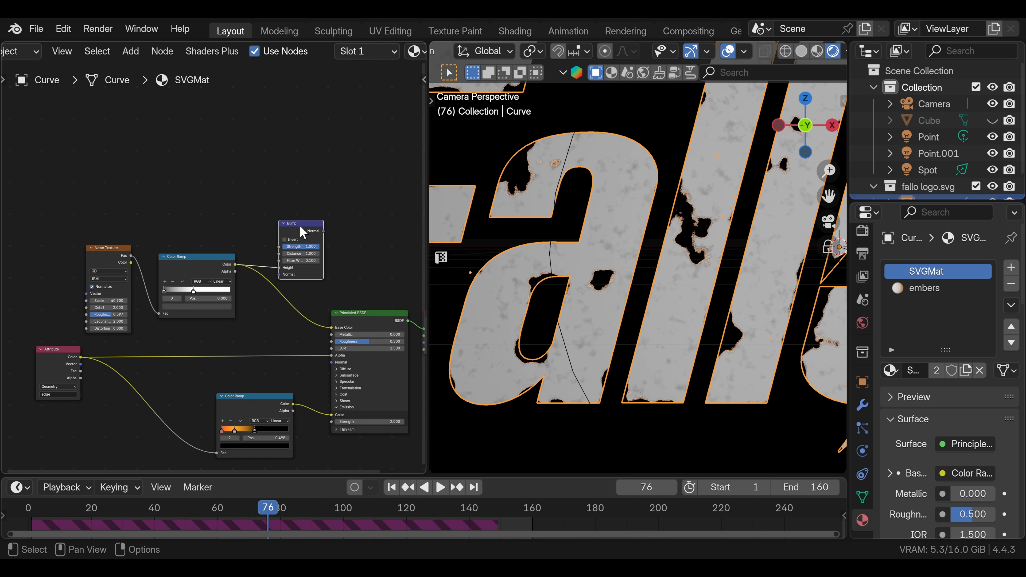
pyautogui.moveTo(300, 225); pyautogui.dragTo(261, 274)
pyautogui.moveTo(257, 298); pyautogui.dragTo(331, 362)
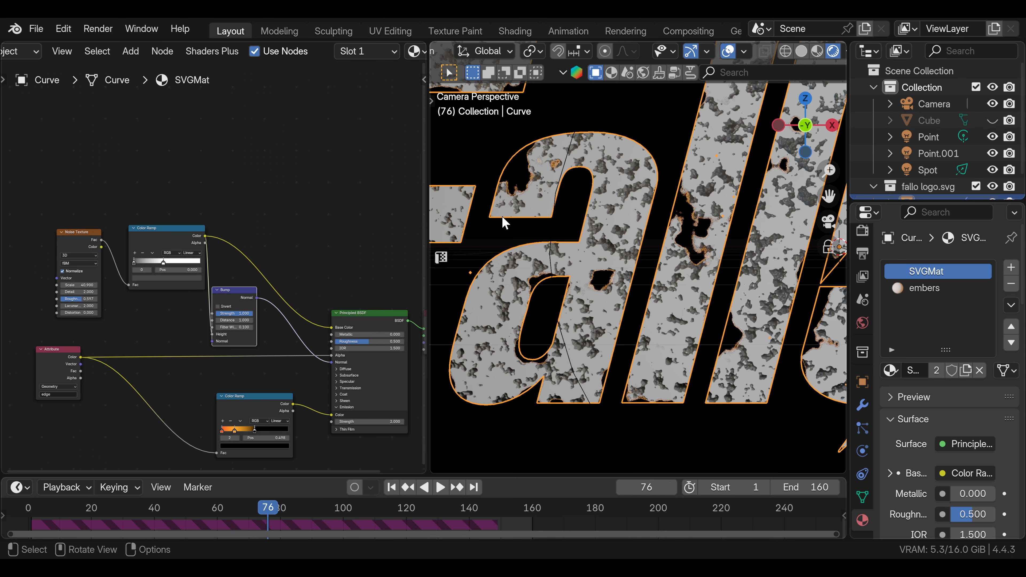
pyautogui.click(218, 307)
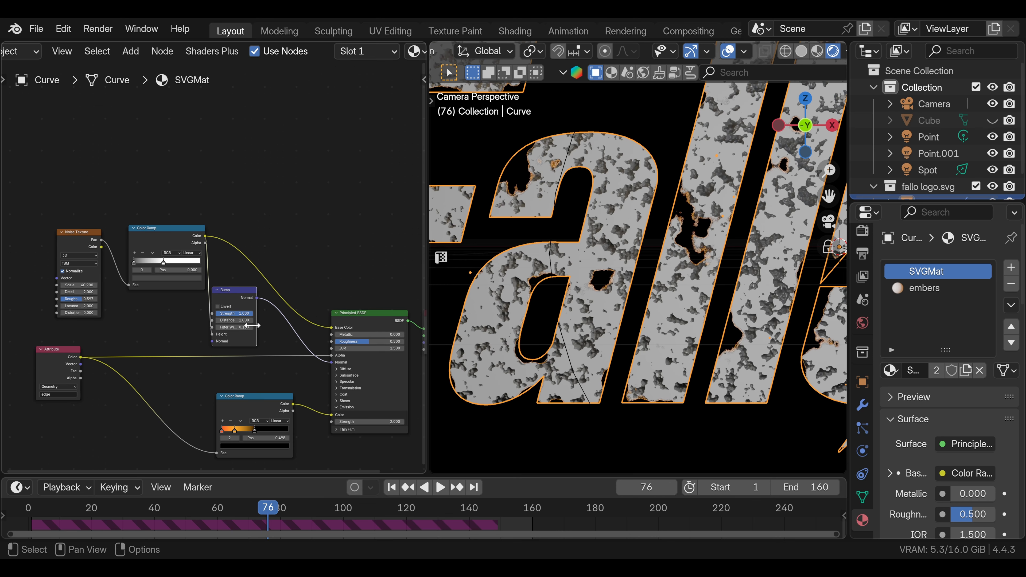
pyautogui.moveTo(230, 319); pyautogui.dragTo(210, 315)
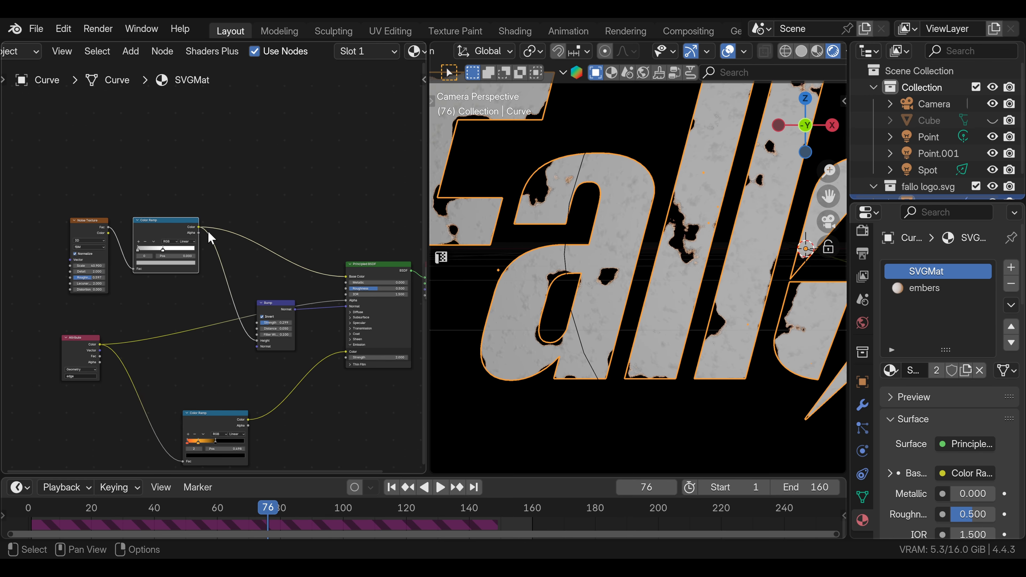
# Step: Insert a Mix Color node between the noise ramp and the Base Color and set its blend mode to Multiply
pyautogui.hotkey('shift', 'a')
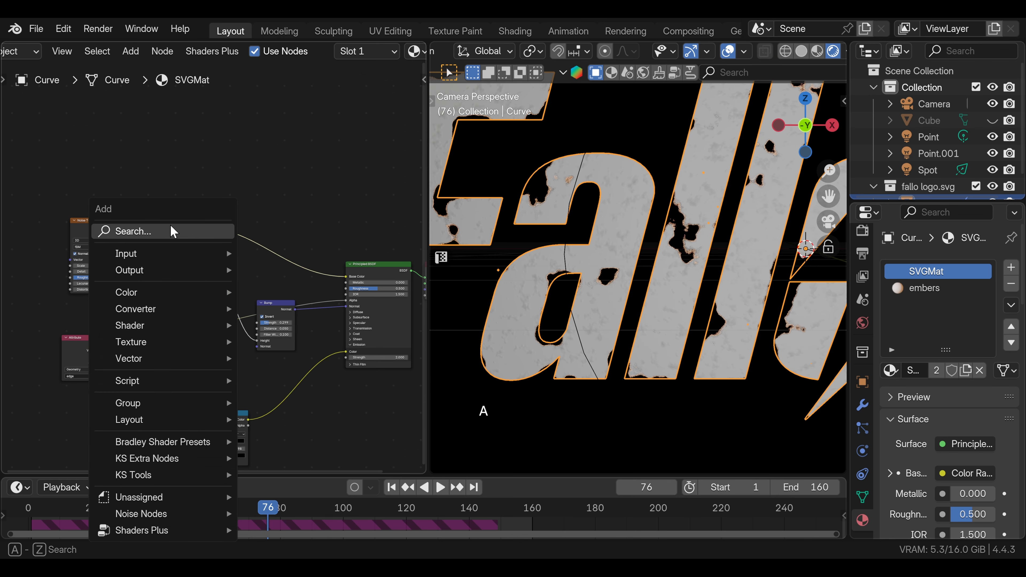
pyautogui.write('c')
pyautogui.click(218, 272)
pyautogui.click(264, 231)
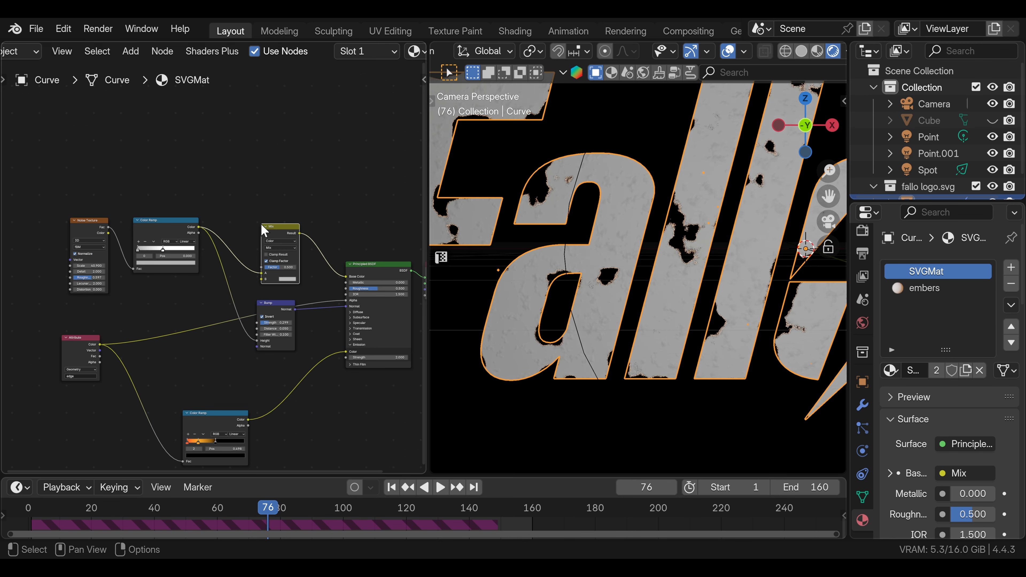
pyautogui.click(273, 248)
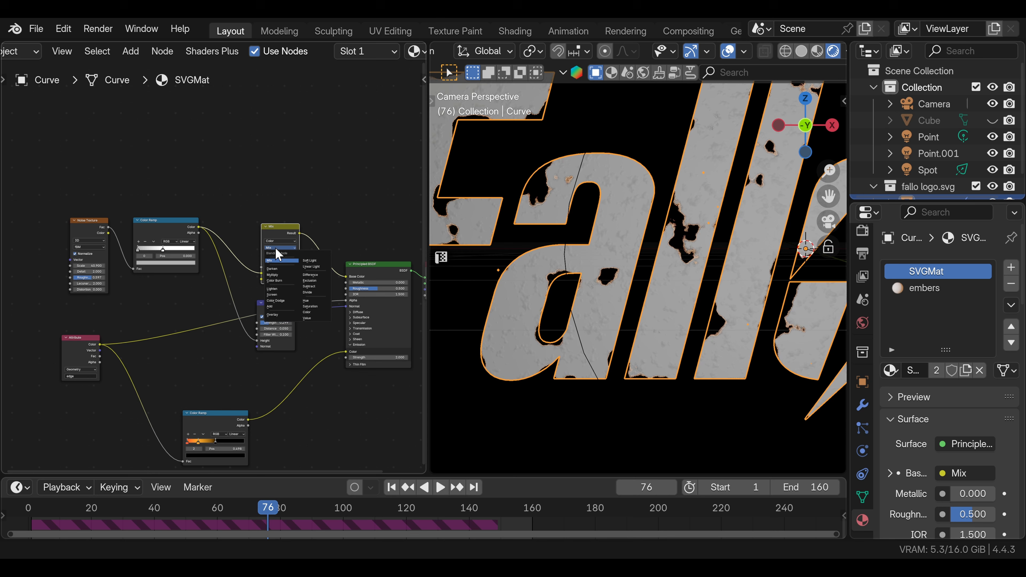
pyautogui.click(274, 275)
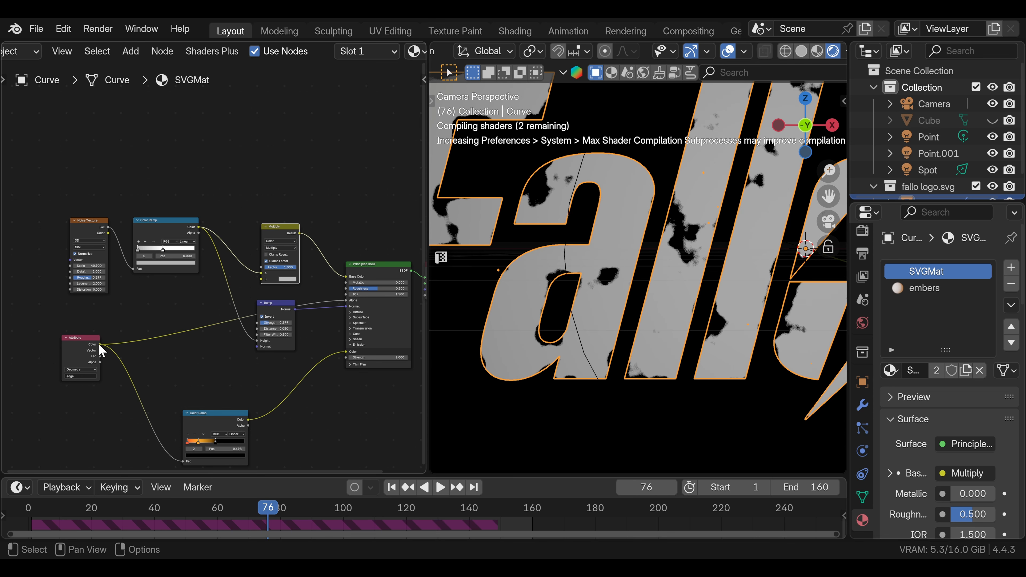
# Step: Feed the edge Attribute color through a new Color Ramp with a dark middle stop into the Multiply node's B input
pyautogui.moveTo(99, 344); pyautogui.dragTo(134, 322)
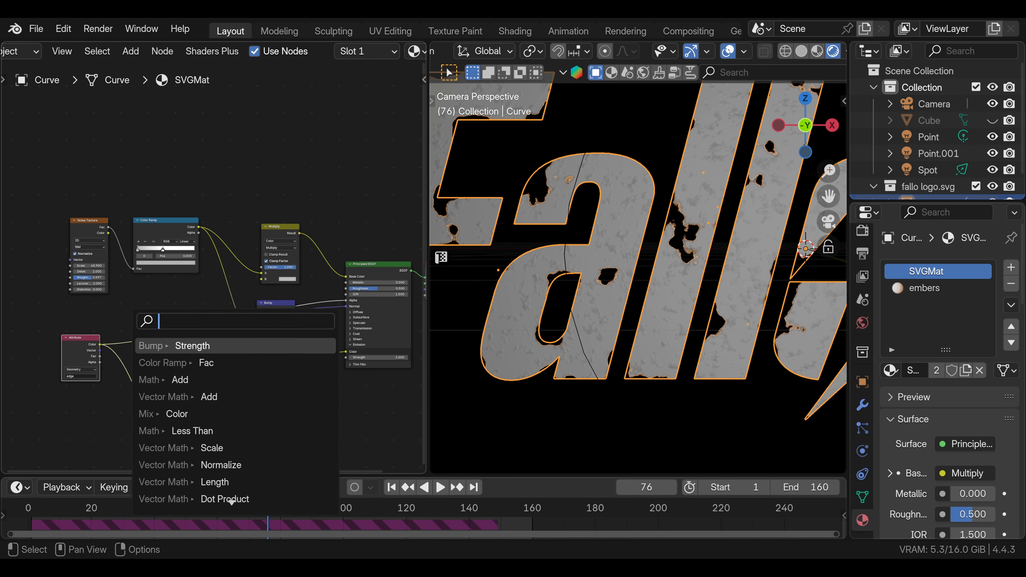
pyautogui.press('Down')
pyautogui.press('Return')
pyautogui.scroll(4, 556, 195)
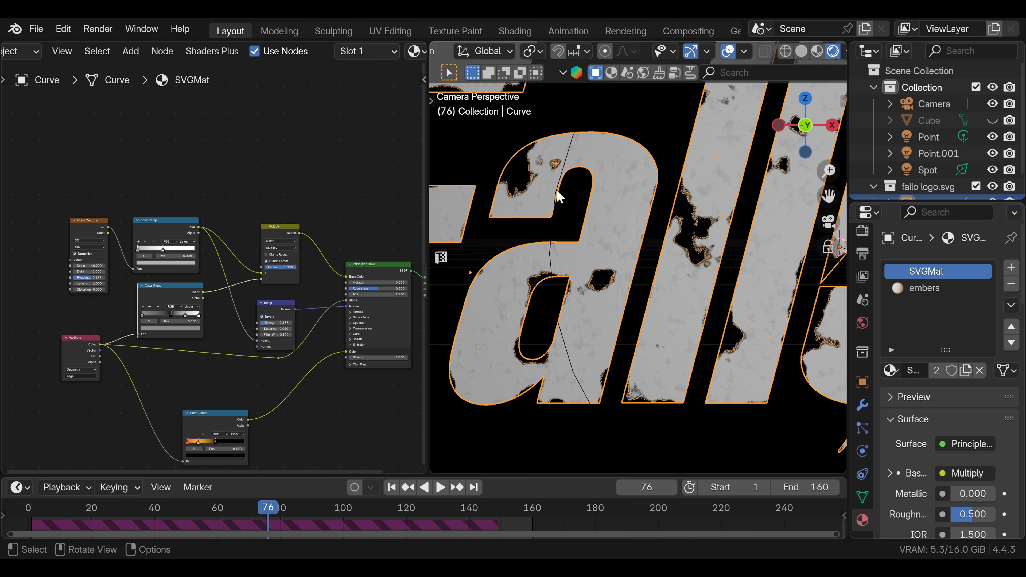
# Step: Color the new edge ramp's stop at 0.759 light brown and move the emission ramp's orange stop to 0.273
pyautogui.scroll(5, 559, 292)
pyautogui.keyDown('shift'); pyautogui.moveTo(559, 292); pyautogui.dragTo(653, 245, button='middle'); pyautogui.keyUp('shift')
pyautogui.scroll(4, 192, 323)
pyautogui.click(176, 332)
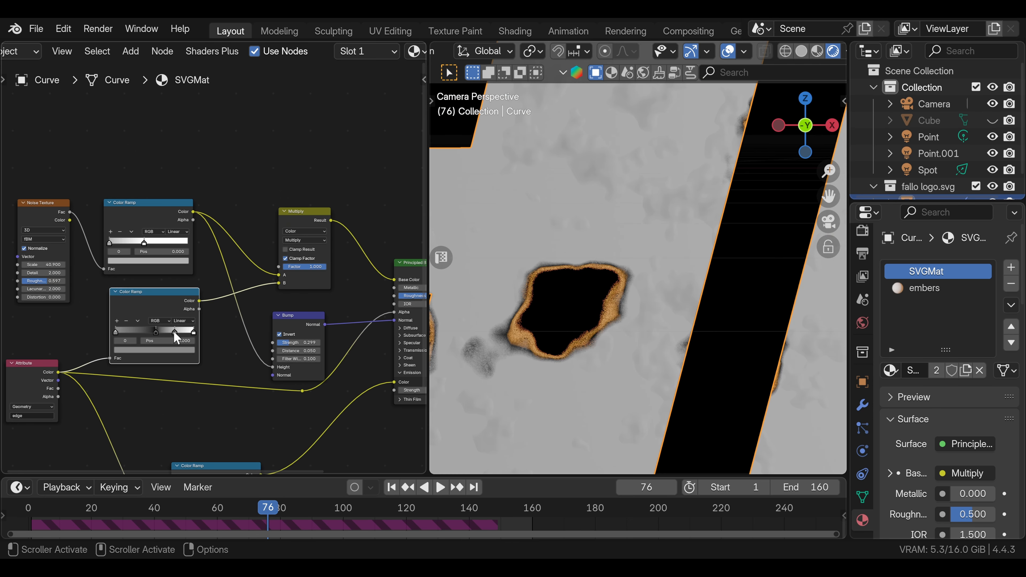
pyautogui.click(158, 350)
pyautogui.moveTo(146, 265); pyautogui.dragTo(139, 271)
pyautogui.keyDown('shift'); pyautogui.moveTo(519, 360); pyautogui.dragTo(624, 329, button='middle'); pyautogui.keyUp('shift')
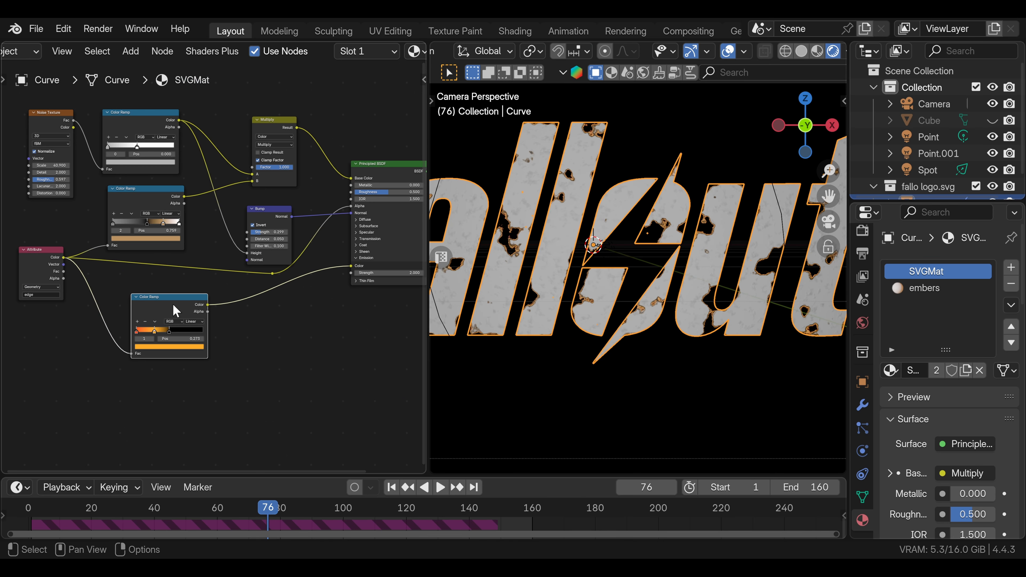
# Step: Add a second Noise Texture with Normalize off, connect its Fac to the Emission Strength, and increase its scale for finer variation
pyautogui.hotkey('shift', 'a')
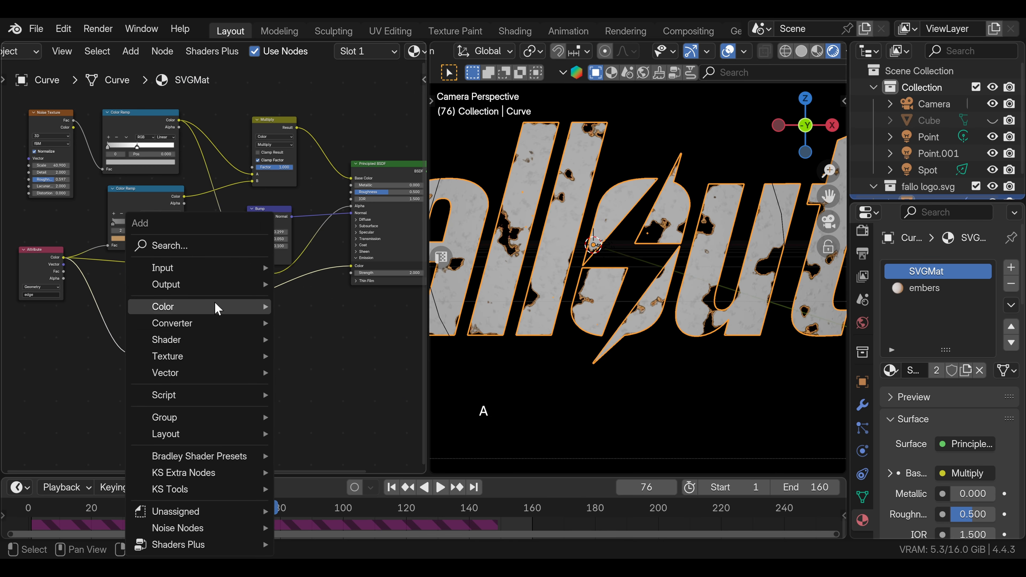
pyautogui.click(210, 249)
pyautogui.press('Down')
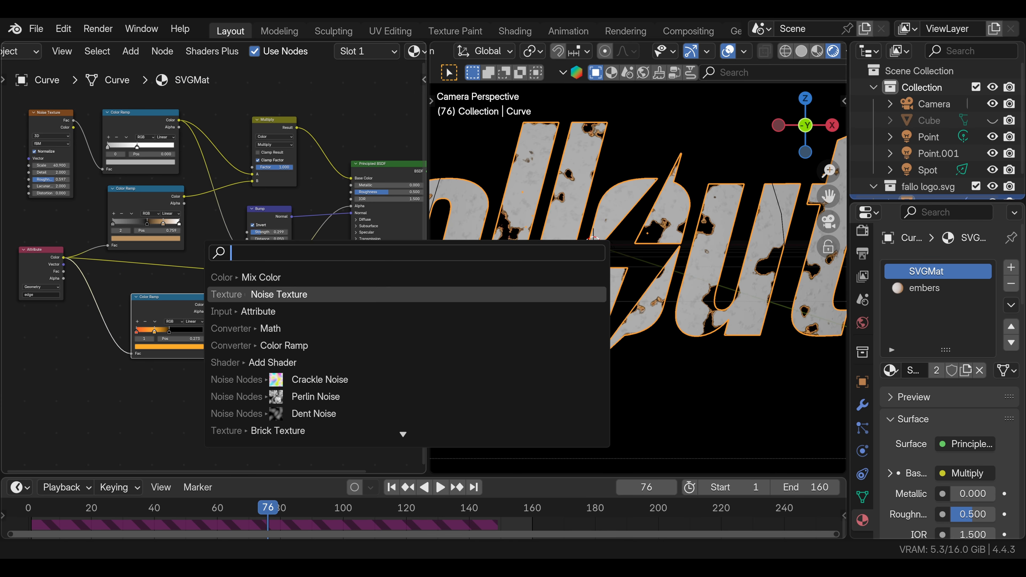
pyautogui.press('Return')
pyautogui.click(170, 372)
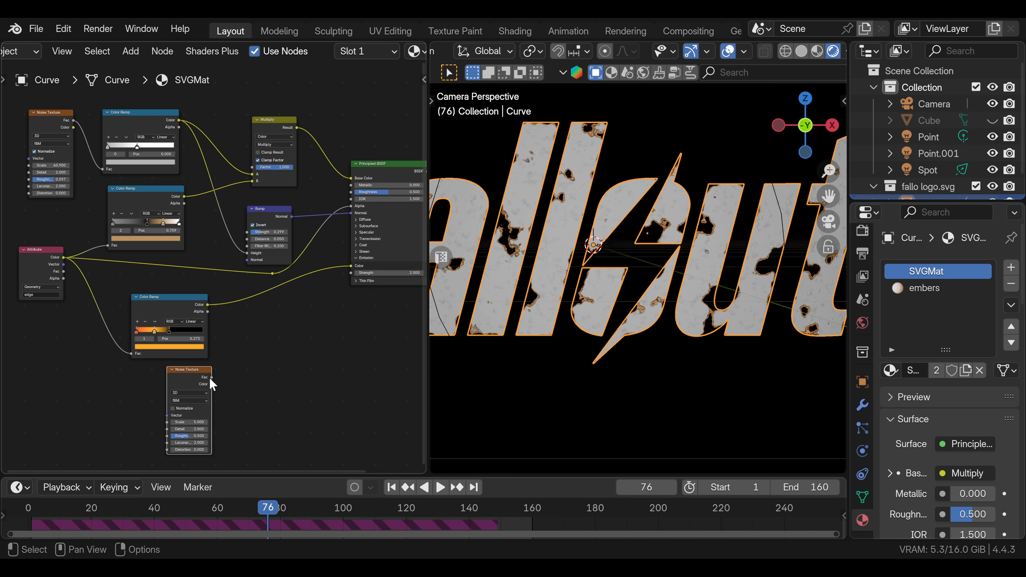
pyautogui.moveTo(212, 377); pyautogui.dragTo(171, 379)
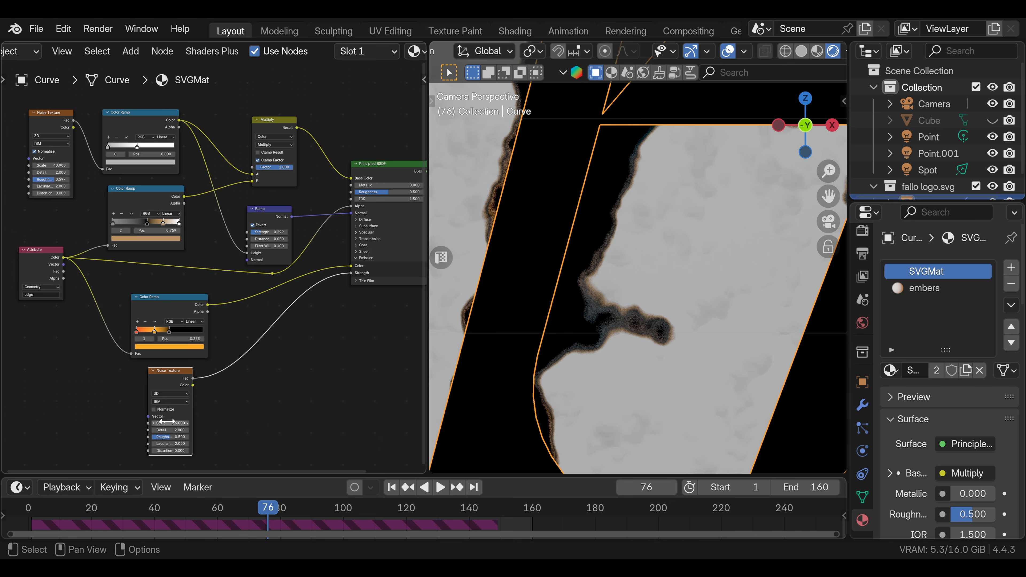
pyautogui.moveTo(168, 423); pyautogui.dragTo(200, 423)
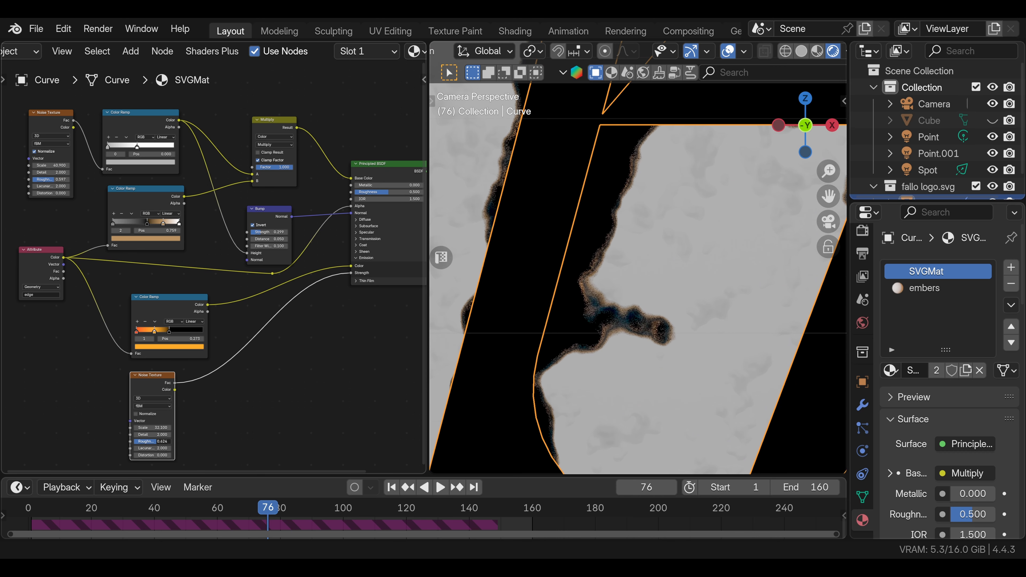
# Step: Insert an Add Math node of 0.630 followed by a Multiply Math node between the second noise and the Emission Strength
pyautogui.hotkey('shift', 'a')
pyautogui.click(140, 242)
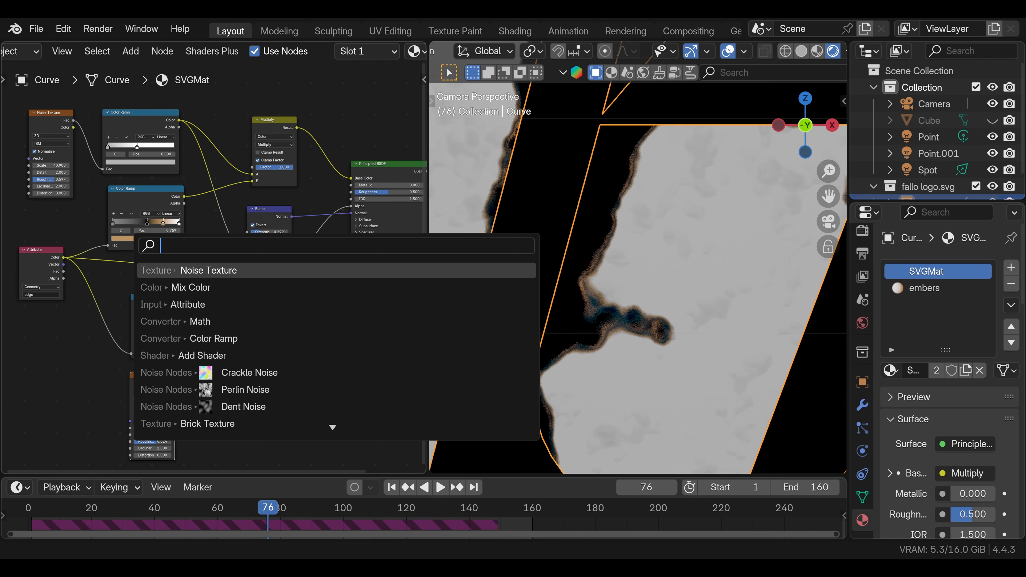
pyautogui.click(190, 321)
pyautogui.click(192, 359)
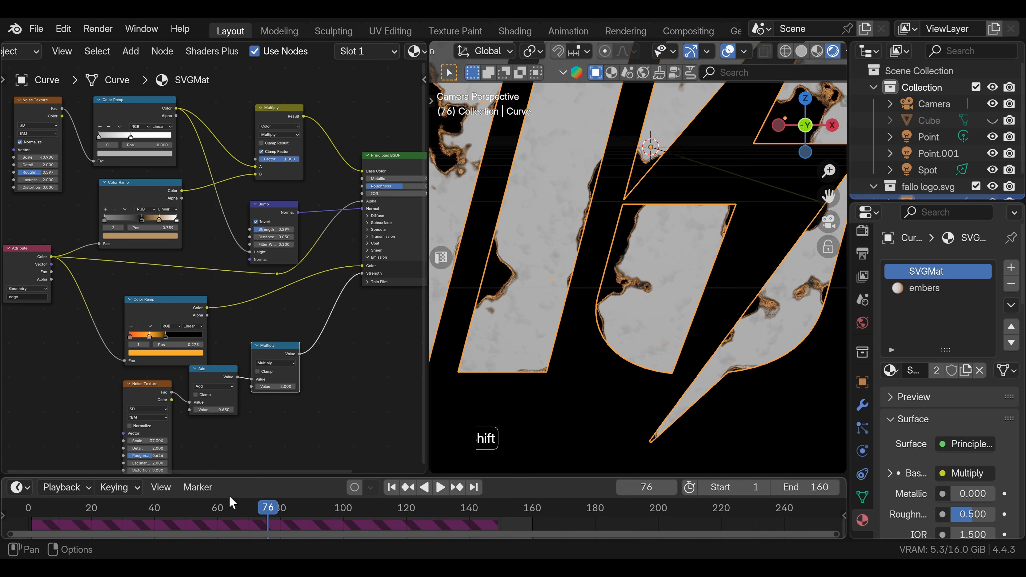
# Step: Keyframe the emission Multiply node's value at frame 1 and near frame 60, and play the animation to check the glow
pyautogui.hotkey('shift', 'Left')
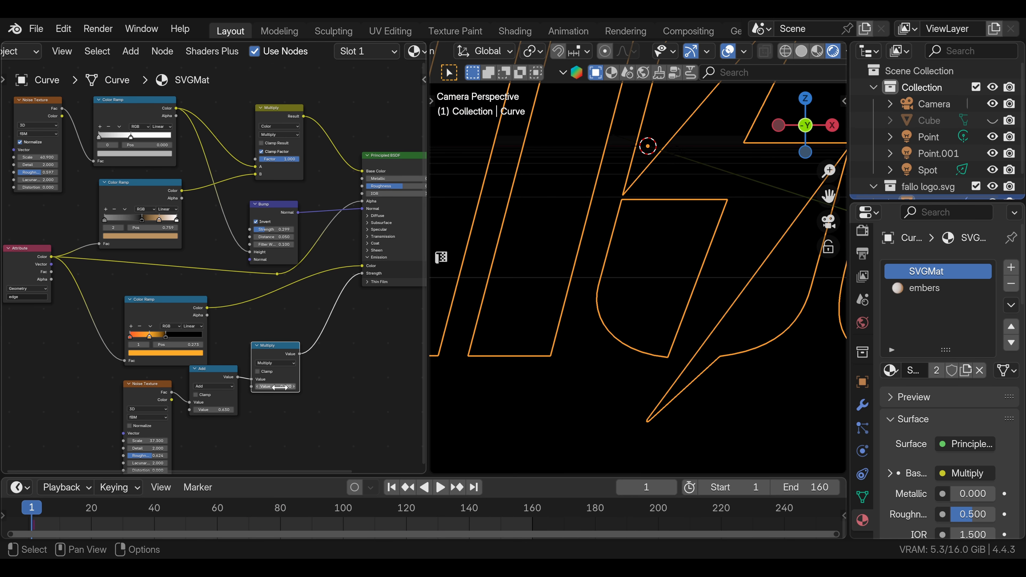
pyautogui.press('space')
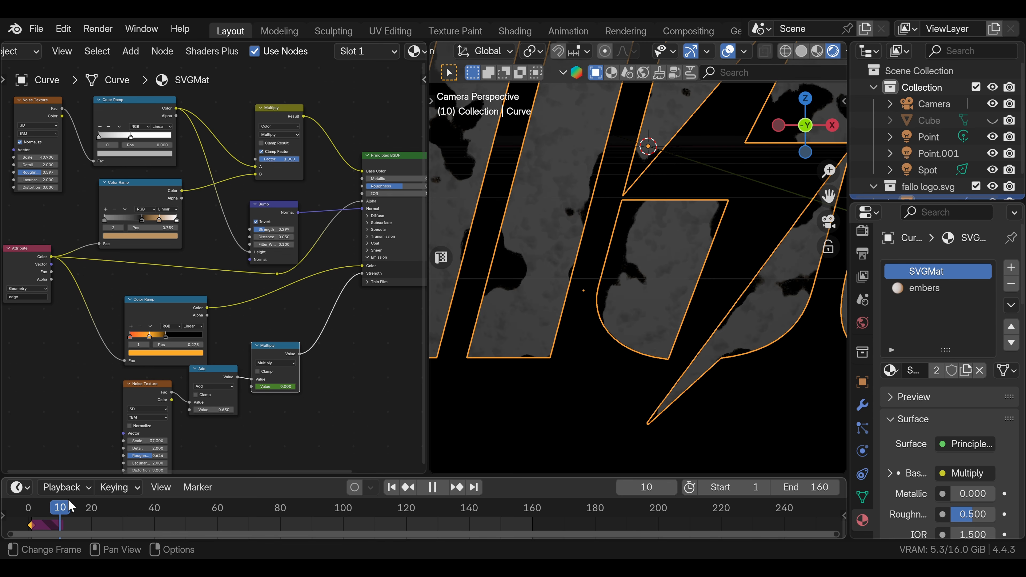
pyautogui.press('space')
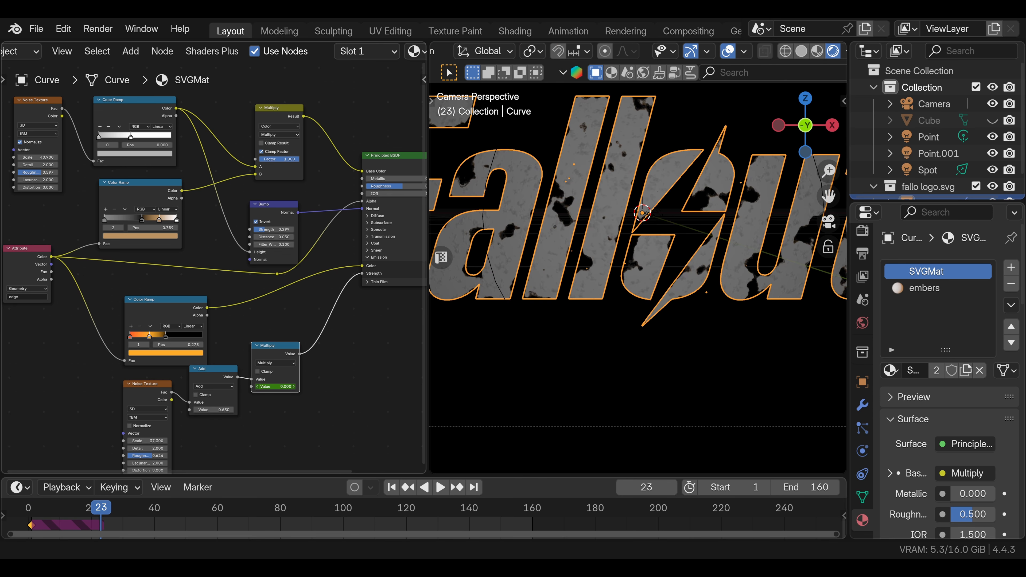
pyautogui.moveTo(100, 508); pyautogui.dragTo(31, 509)
pyautogui.press('space')
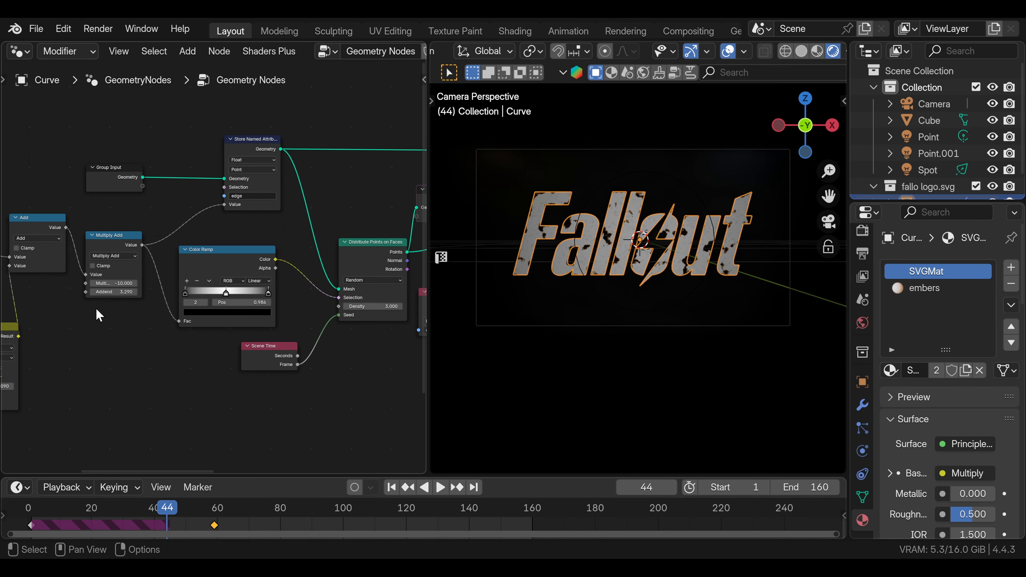
# Step: Switch the viewport to Material Preview and keyframe the Multiply Add node's Addend at 0.000 on frame 1
pyautogui.scroll(3, 208, 306)
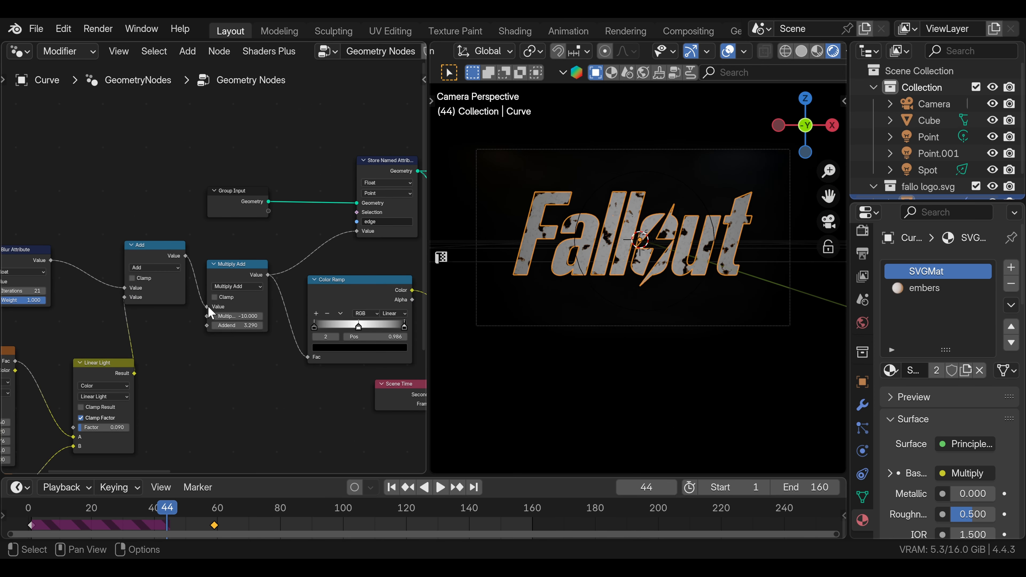
pyautogui.click(234, 271)
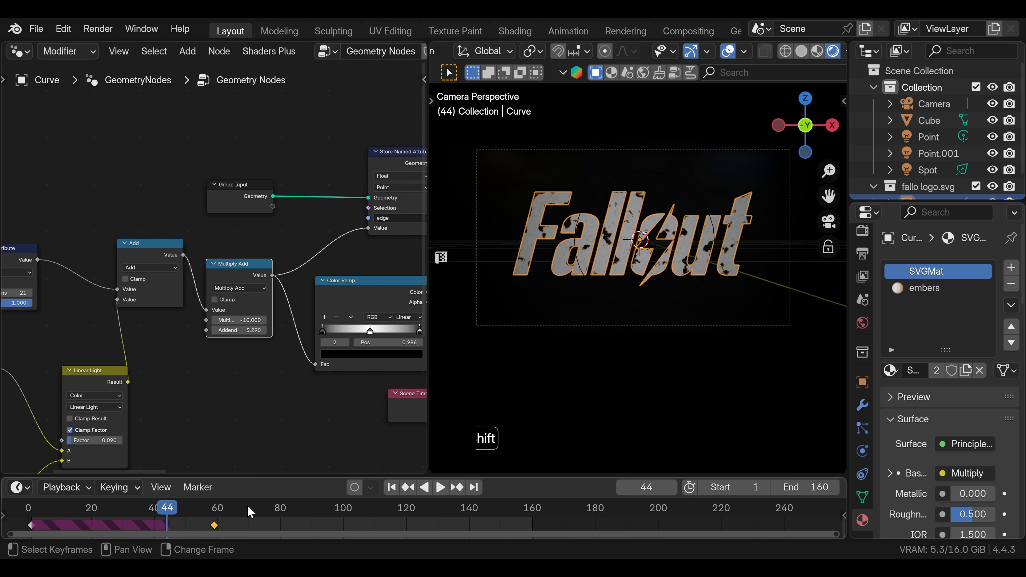
pyautogui.hotkey('shift', 'Left')
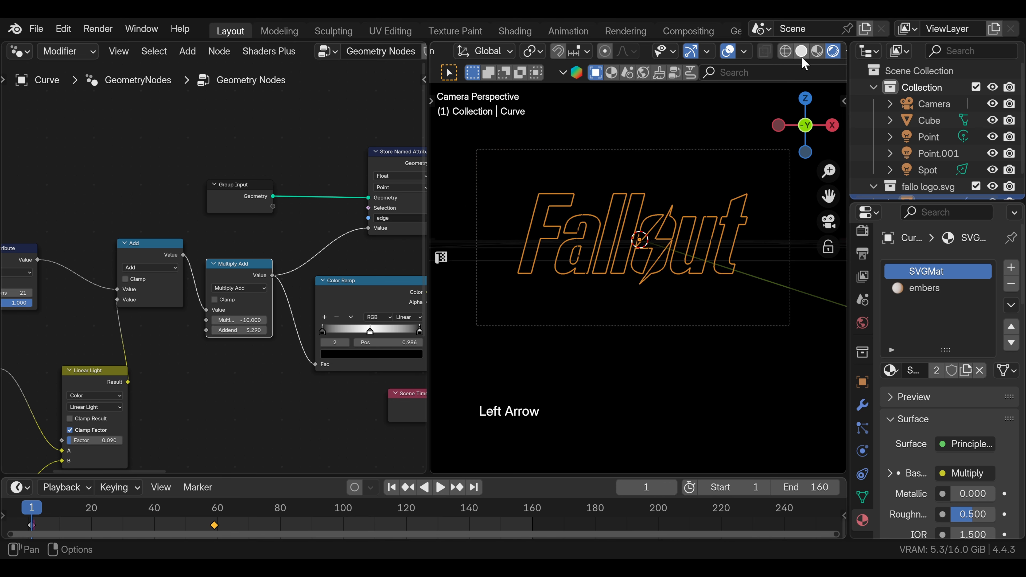
pyautogui.click(817, 52)
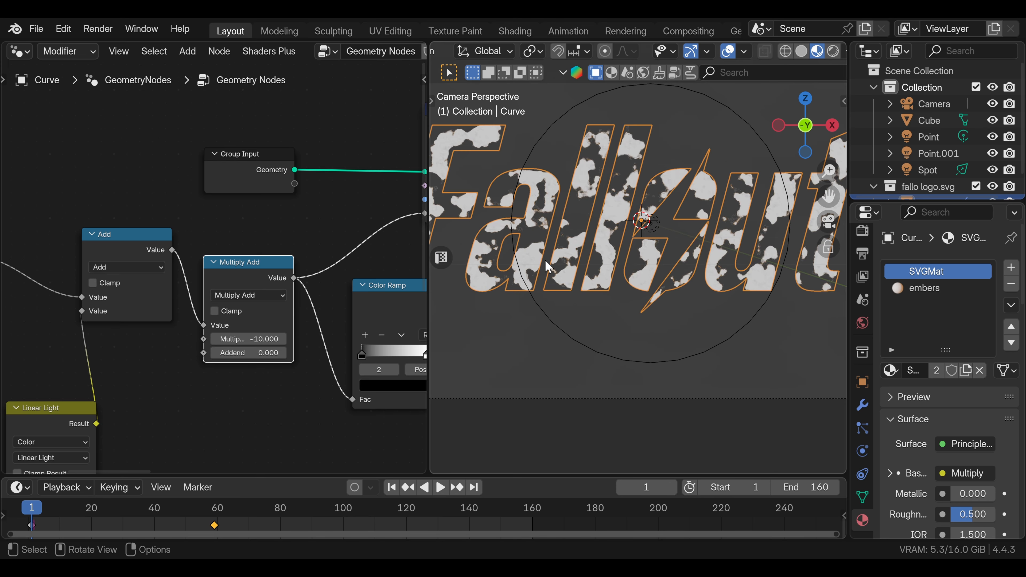
pyautogui.press('i')
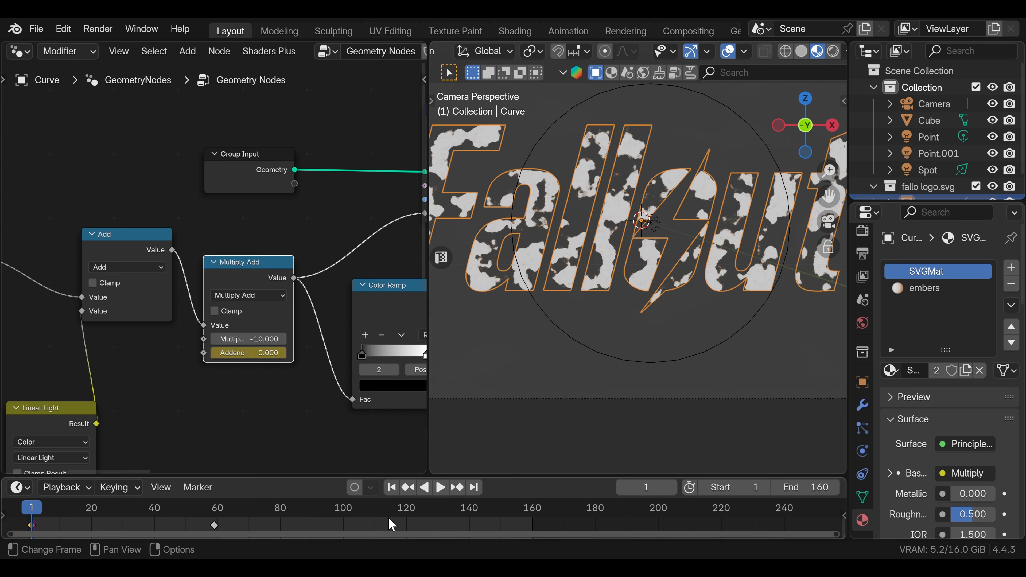
# Step: Keyframe the Multiply Add node's Addend at 10.200 on frame 160 and scrub through the animation to check the burn
pyautogui.moveTo(520, 513); pyautogui.dragTo(533, 513)
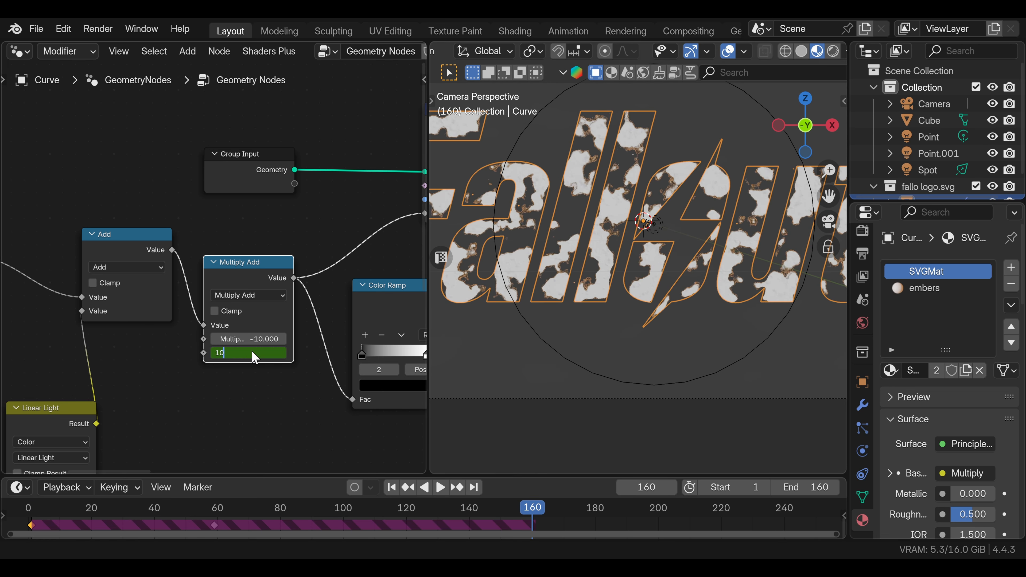
pyautogui.press('Return')
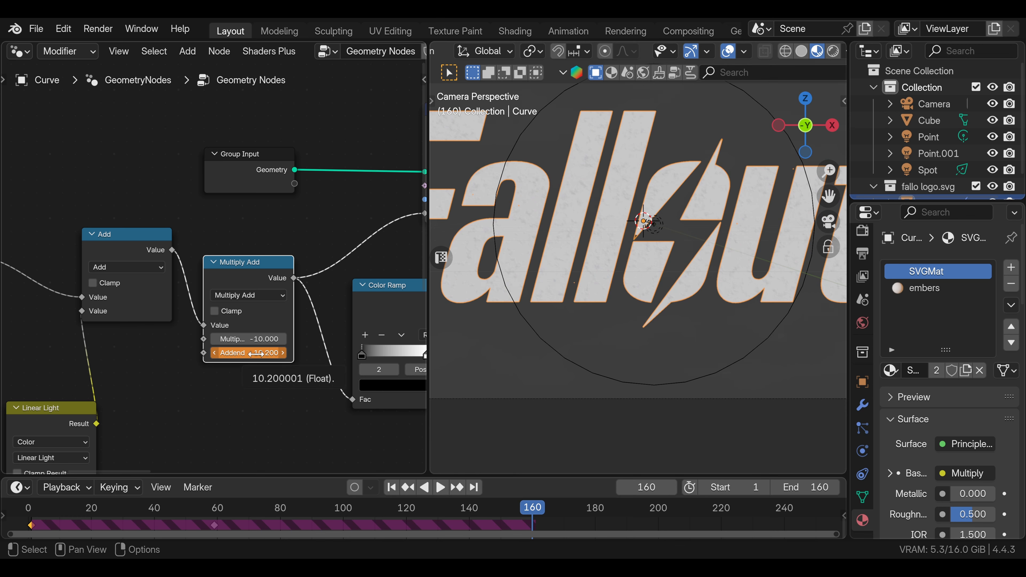
pyautogui.press('i')
pyautogui.moveTo(529, 513); pyautogui.dragTo(488, 513)
pyautogui.moveTo(405, 517)
pyautogui.mouseDown()
pyautogui.moveTo(97, 492)
pyautogui.moveTo(185, 506)
pyautogui.mouseUp()
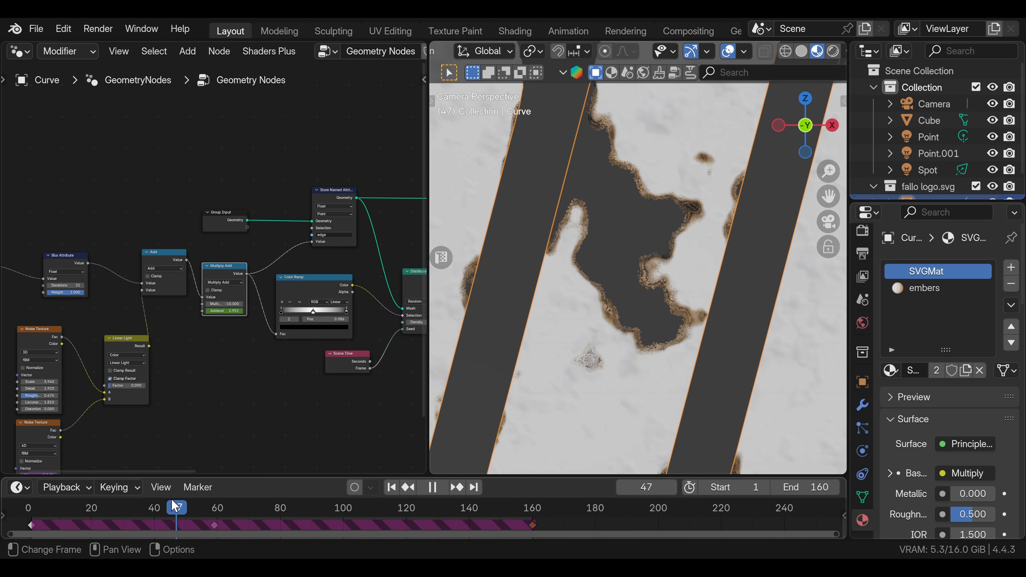
pyautogui.moveTo(172, 500); pyautogui.dragTo(99, 493)
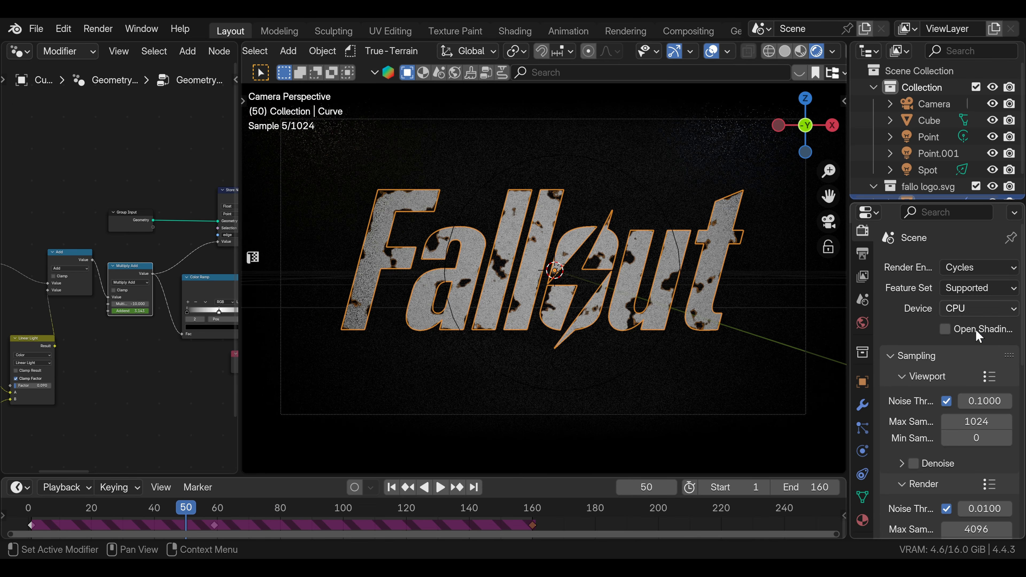
# Step: Set the Cycles render device to GPU Compute, enable viewport denoising, and scrub the timeline to check the rendered logo
pyautogui.click(962, 309)
pyautogui.click(944, 346)
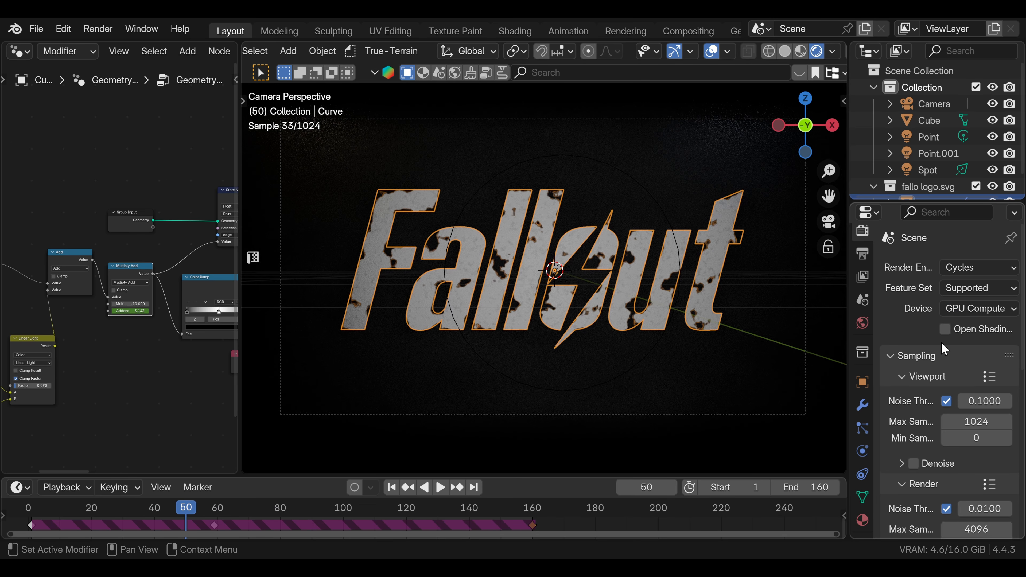
pyautogui.click(914, 463)
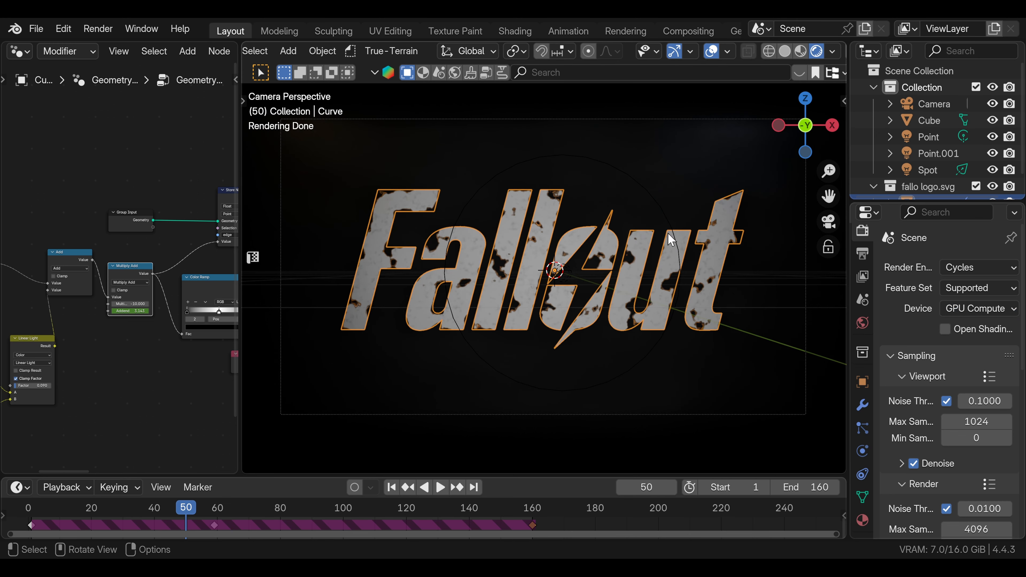
pyautogui.moveTo(304, 510); pyautogui.dragTo(355, 511)
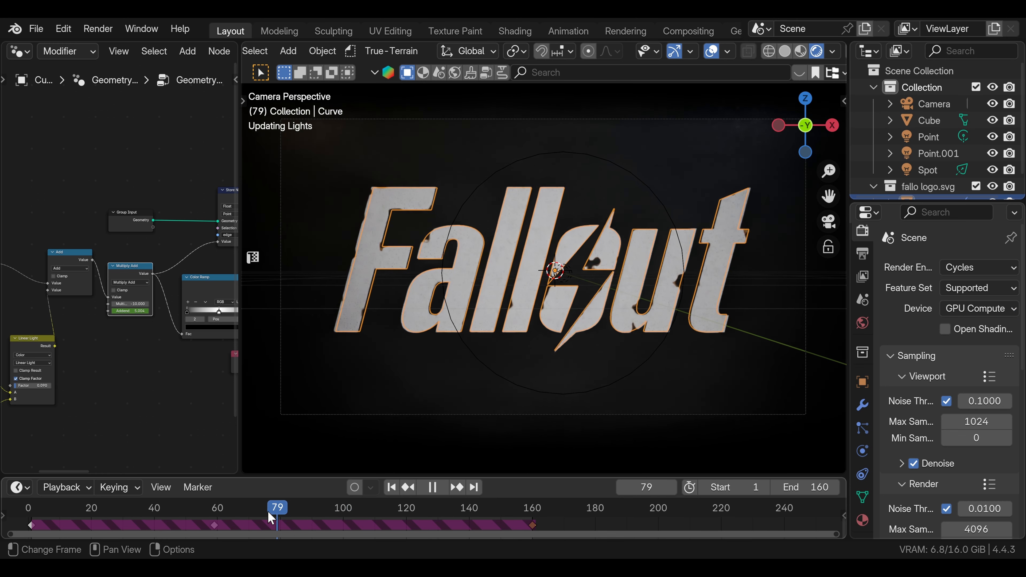